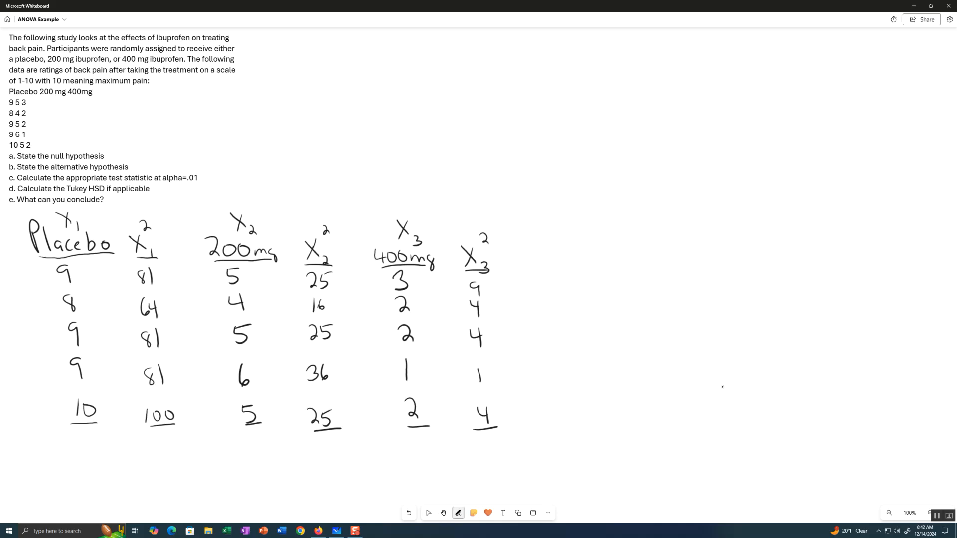
Handwrite the labels T₁=, T₂= and T₃= beneath the Placebo, 200mg and 400mg columns.
mouse_move(41, 438)
left_mouse_down()
mouse_move(48, 457)
mouse_move(45, 437)
left_mouse_up()
left_click_drag(218, 439, 234, 458)
left_click_drag(380, 441, 394, 466)
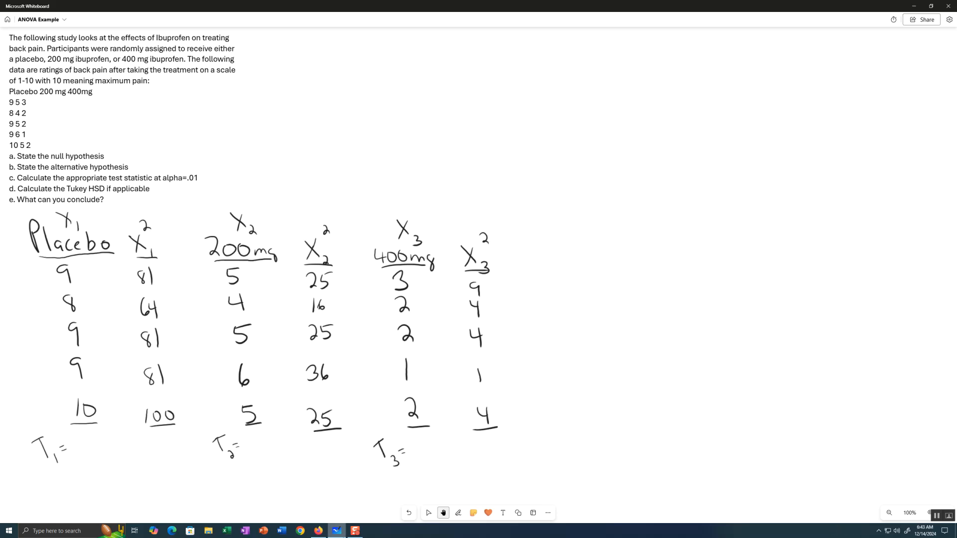
Switch to the Posit Cloud R console and run sum(placebo) to total the placebo scores.
left_click(318, 531)
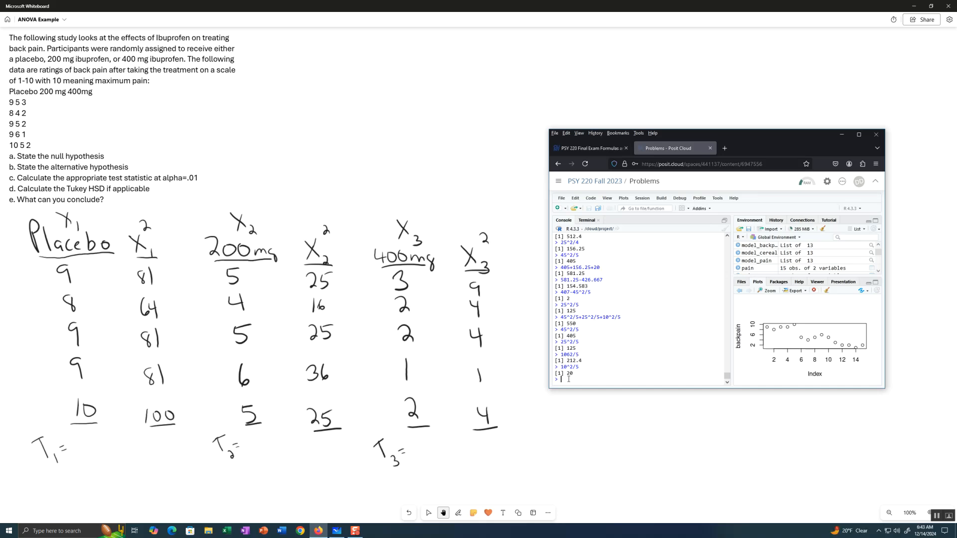
type("sum(pla")
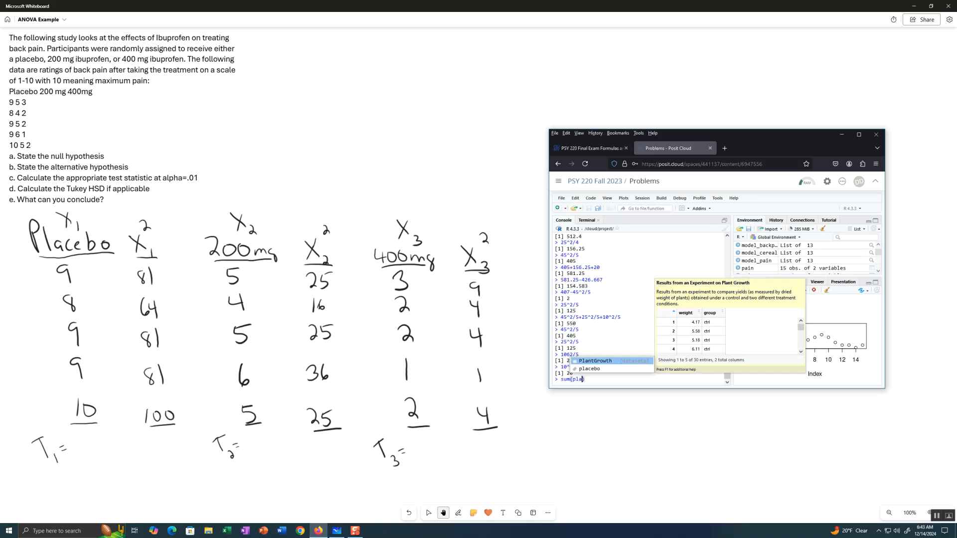
key("Down")
key("Return")
key("Return")
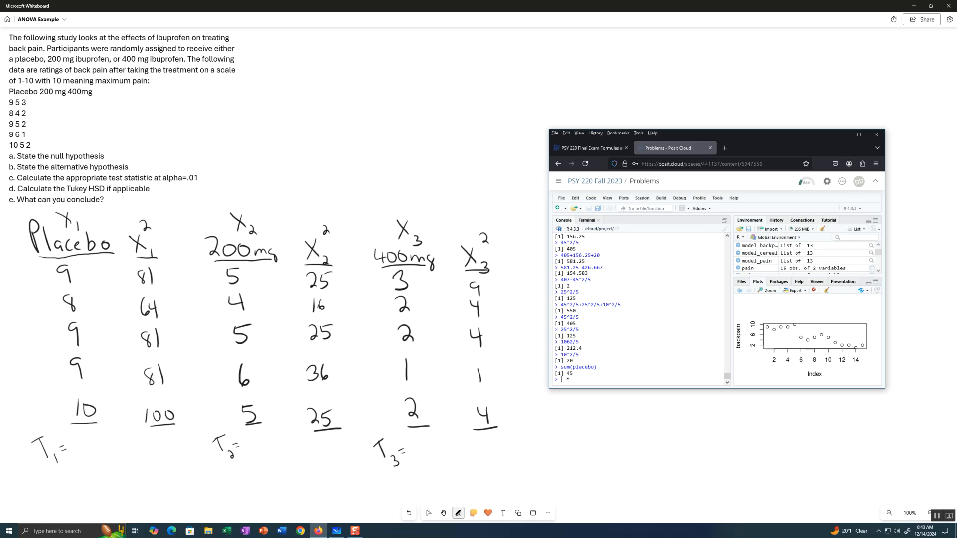
left_click(80, 445)
mouse_move(79, 445)
left_mouse_down()
mouse_move(102, 455)
mouse_move(103, 436)
left_mouse_up()
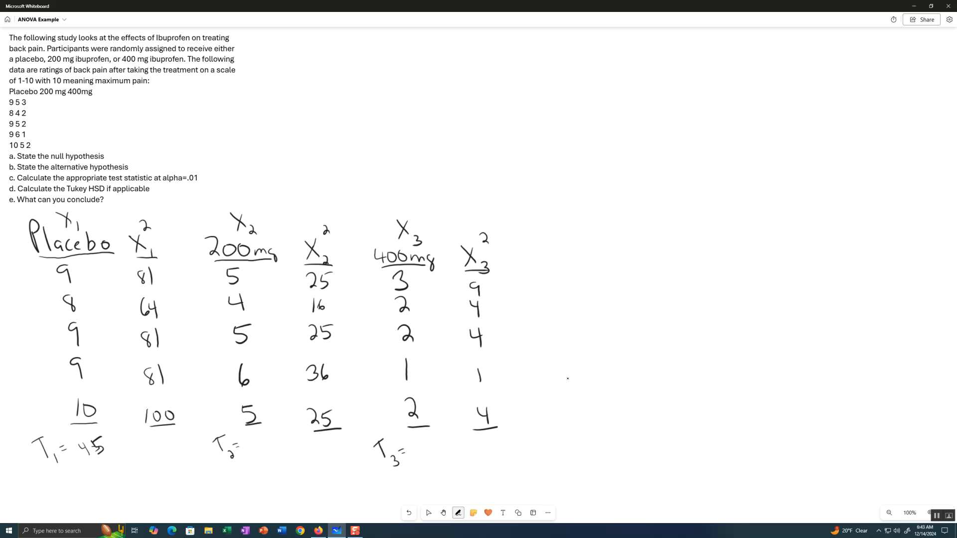
left_click(458, 513)
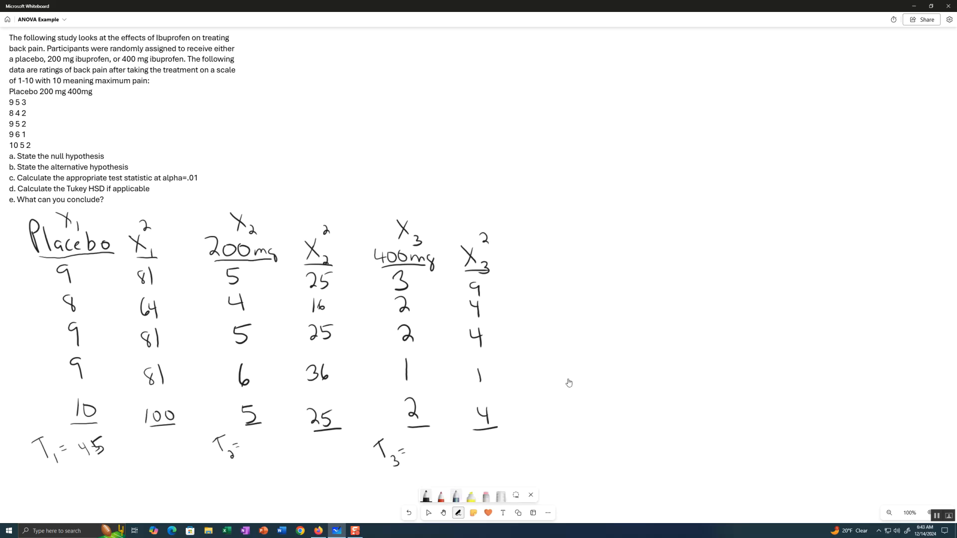
left_click(486, 496)
key("ctrl+z")
key("ctrl+z")
key("ctrl+z")
key("ctrl+z")
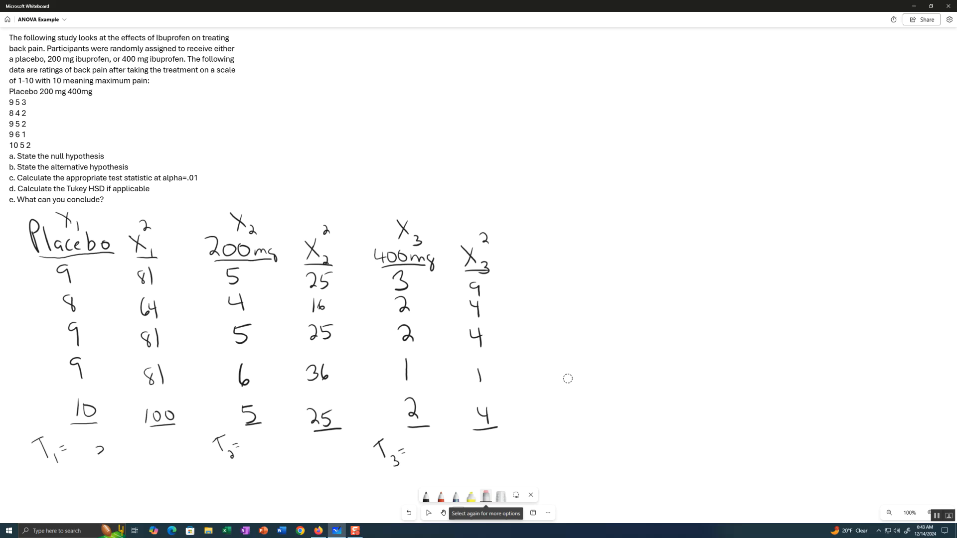
Handwrite 45 in black ink after T₁= beneath the Placebo column on the whiteboard.
left_click(426, 496)
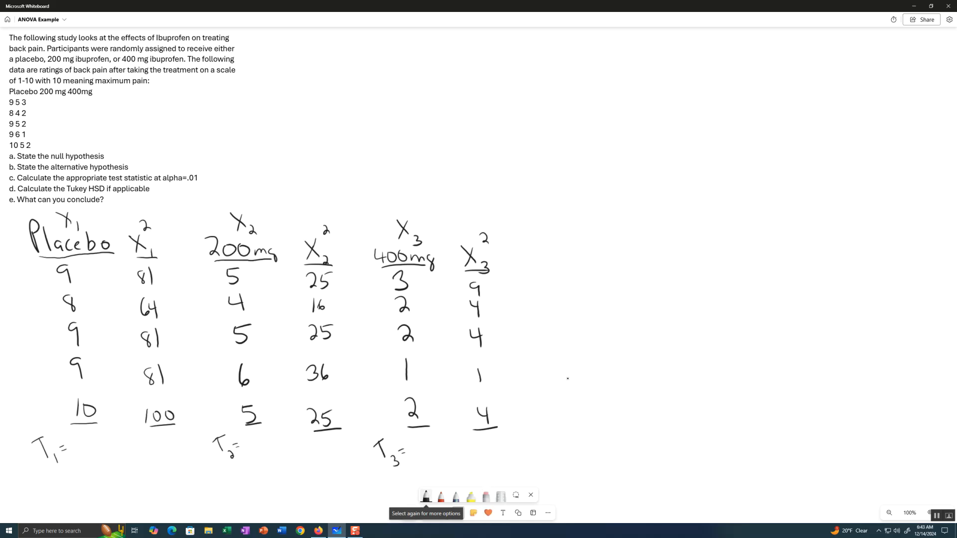
left_click_drag(76, 437, 90, 456)
left_click_drag(90, 439, 97, 437)
Run sum(TwoHundred) in the Posit Cloud R console and handwrite 25 after T₂= on the whiteboard.
left_click(318, 531)
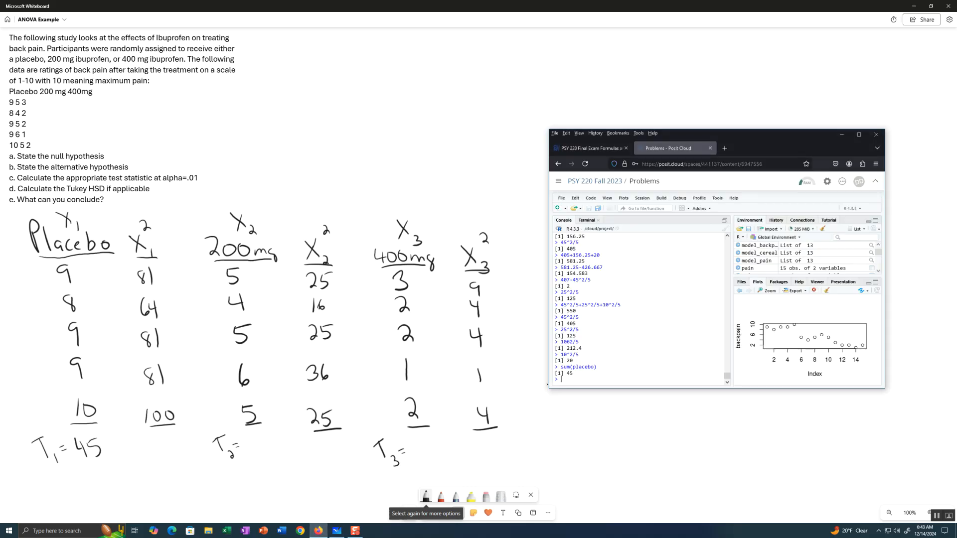
type("sum(")
type("TwoHundred")
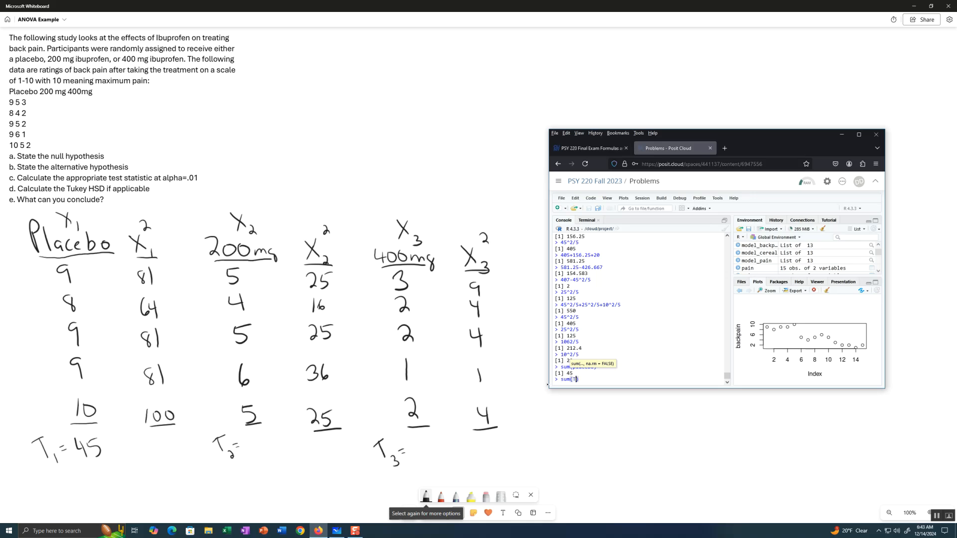
key("Return")
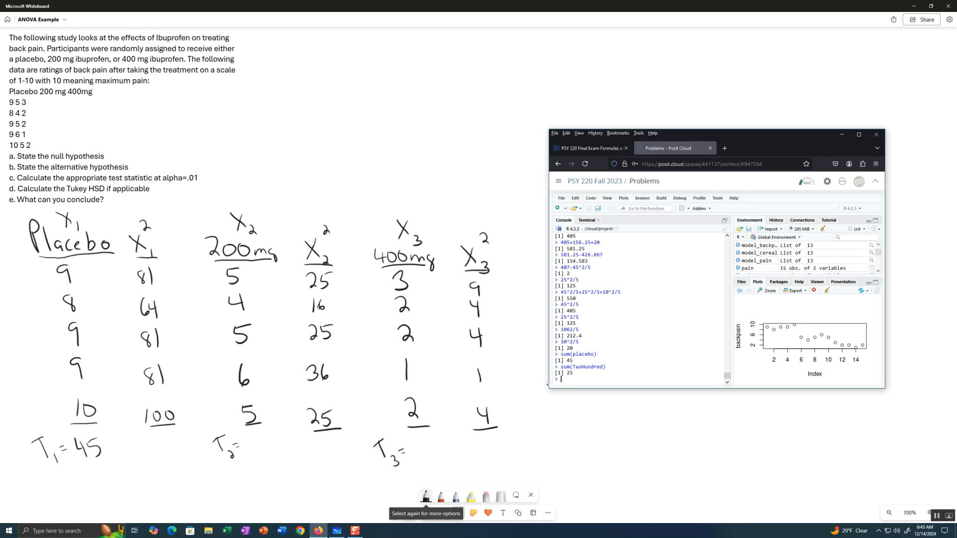
mouse_move(243, 442)
left_mouse_down()
mouse_move(259, 456)
mouse_move(267, 440)
left_mouse_up()
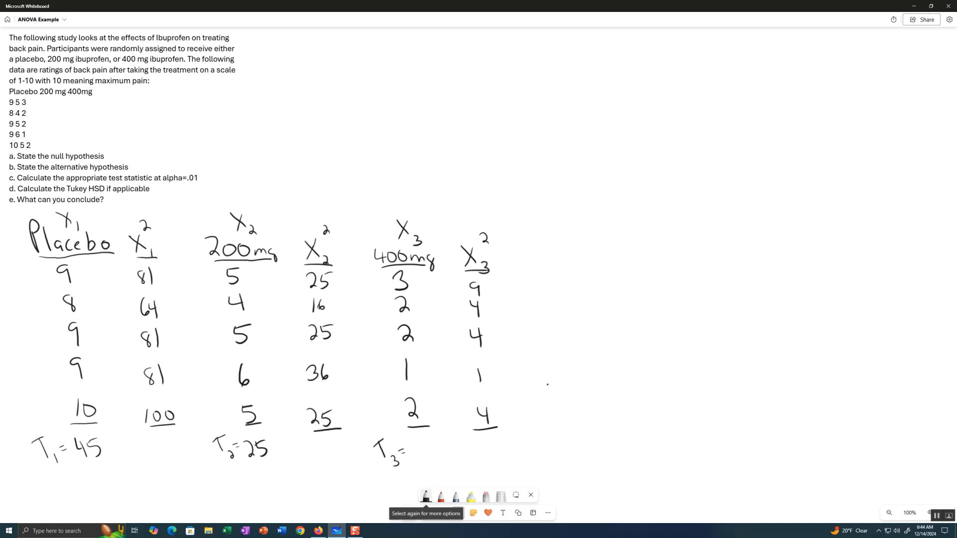
Run sum(FourHundred) in the Posit Cloud R console and handwrite 10 after T₃= on the whiteboard.
left_click(319, 530)
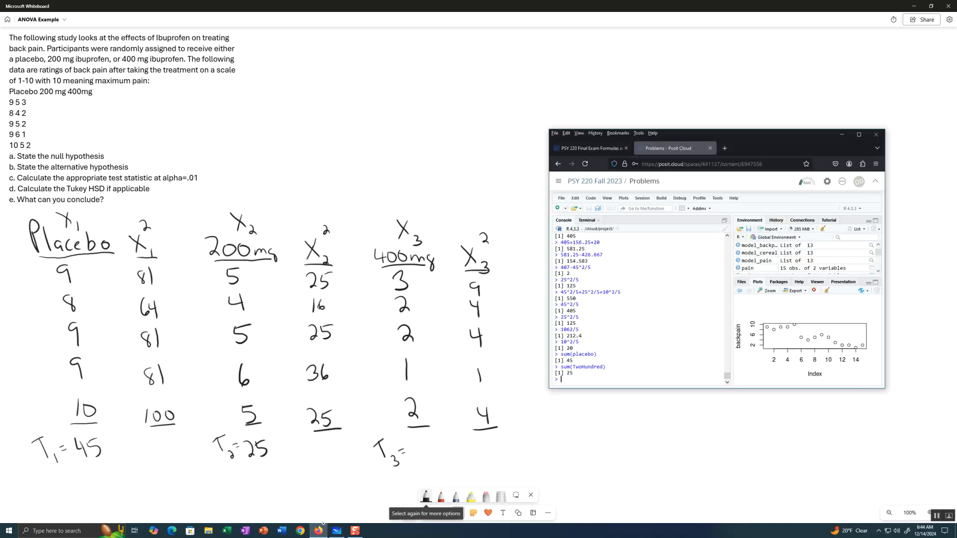
type("sum(Four")
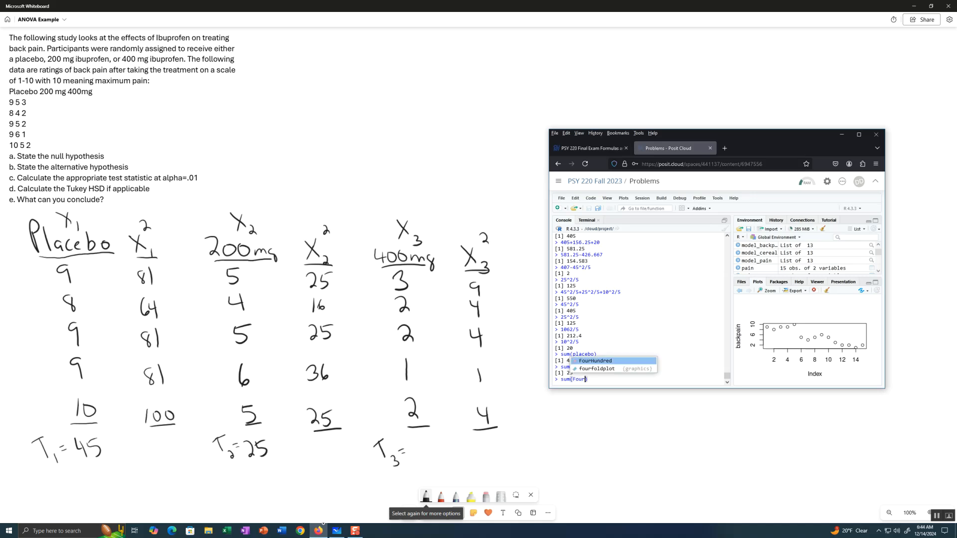
key("Tab")
key("Return")
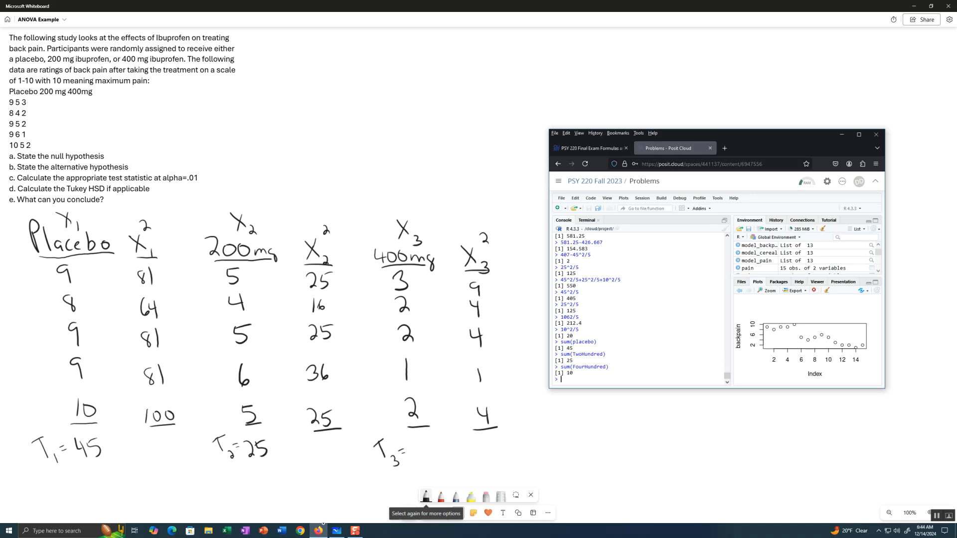
left_click_drag(412, 441, 414, 458)
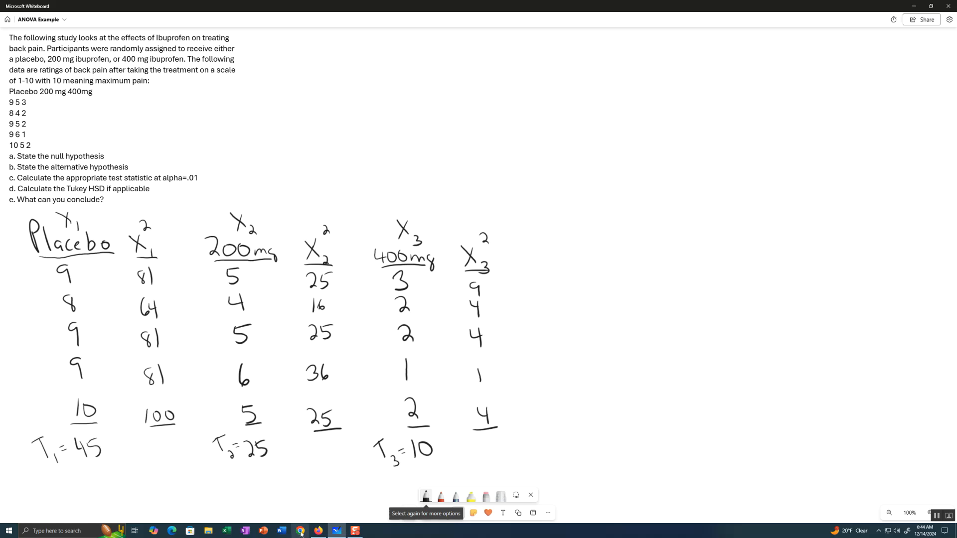
Run sum(placebo^2) in the Posit Cloud R console and handwrite 407 beneath the whiteboard's X₁² column.
left_click(319, 530)
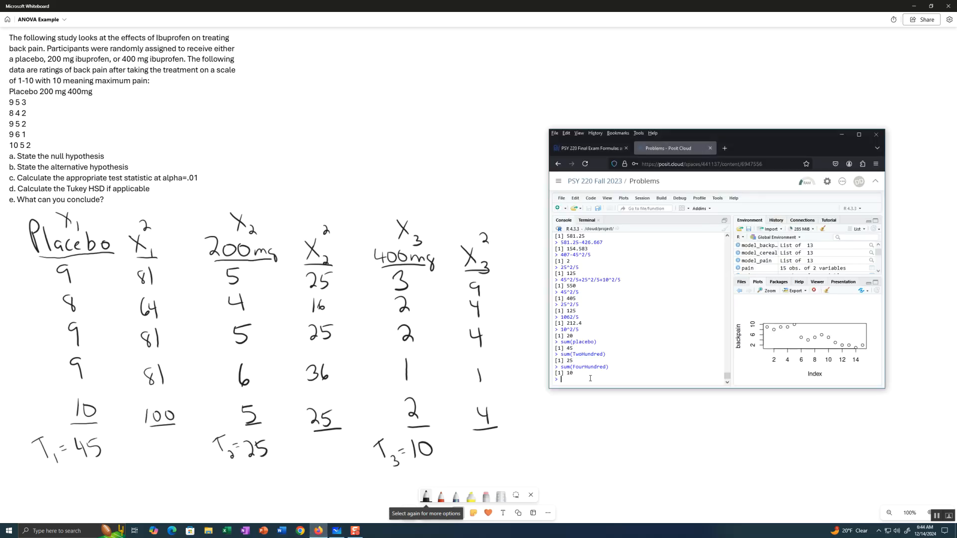
type("sum(")
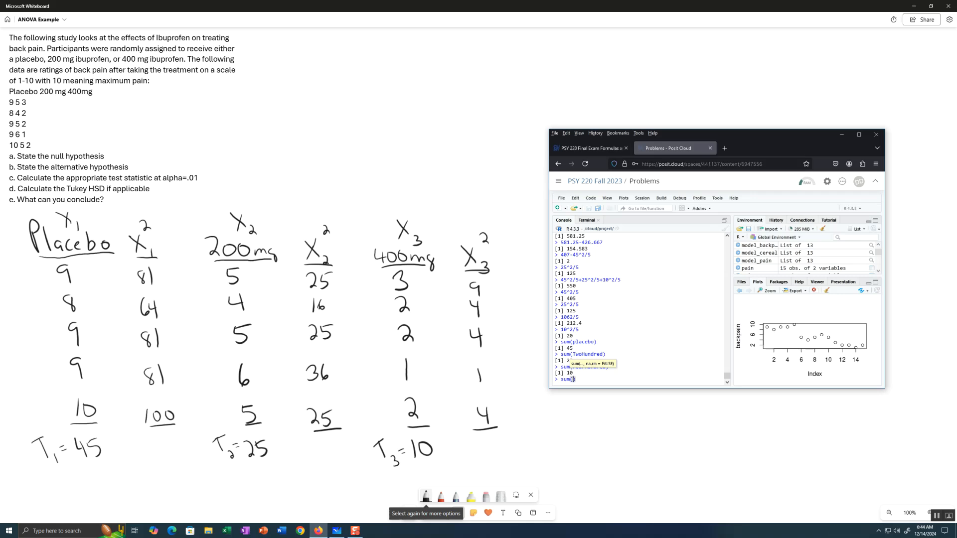
type("placebo^2")
key("Return")
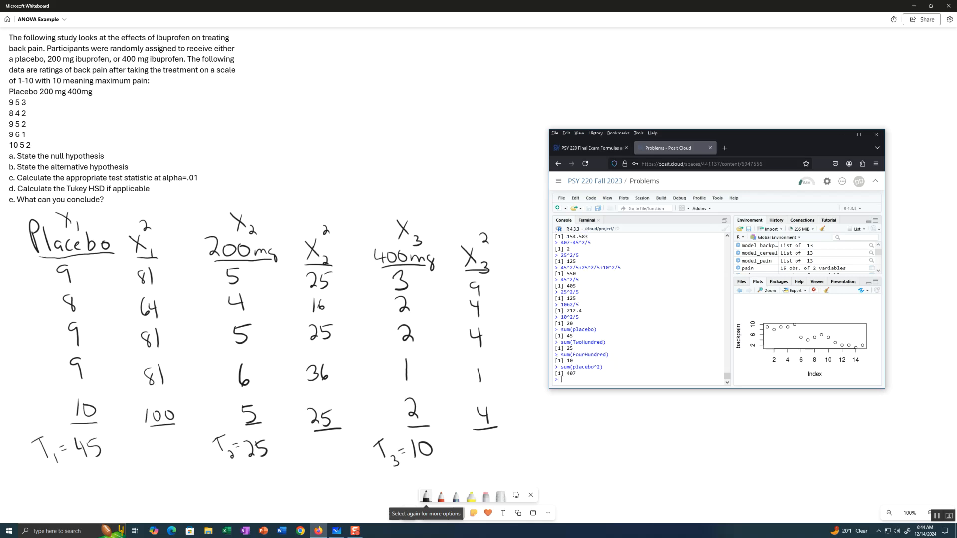
mouse_move(142, 437)
left_mouse_down()
mouse_move(149, 455)
mouse_move(158, 442)
mouse_move(175, 455)
left_mouse_up()
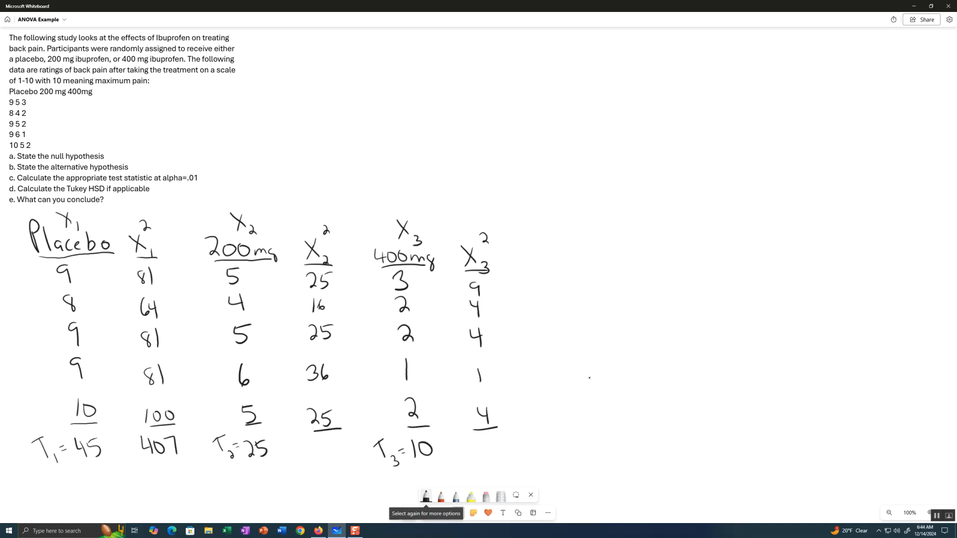
Run sum(TwoHundred^2) in the Posit Cloud R console and handwrite 127 beneath the whiteboard's X₂² column.
left_click(319, 530)
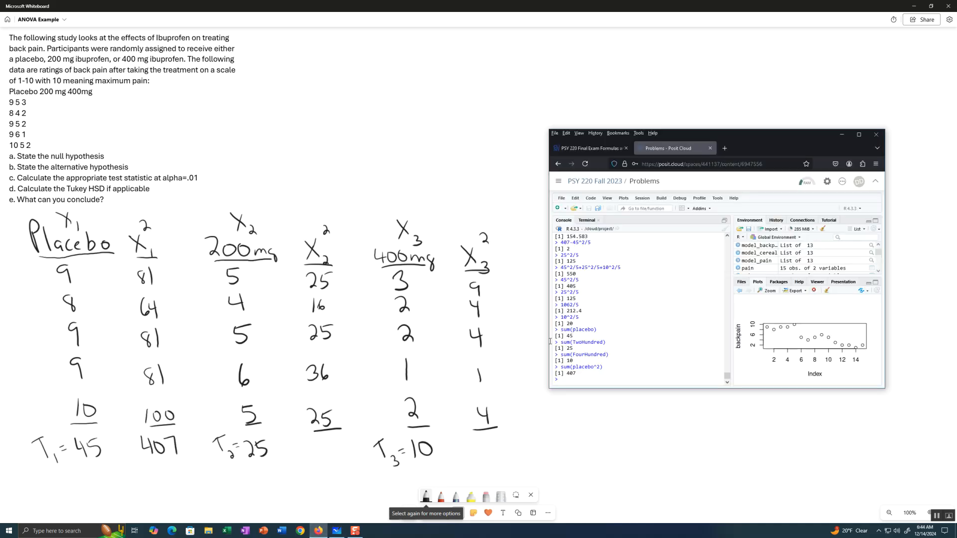
type("sum(")
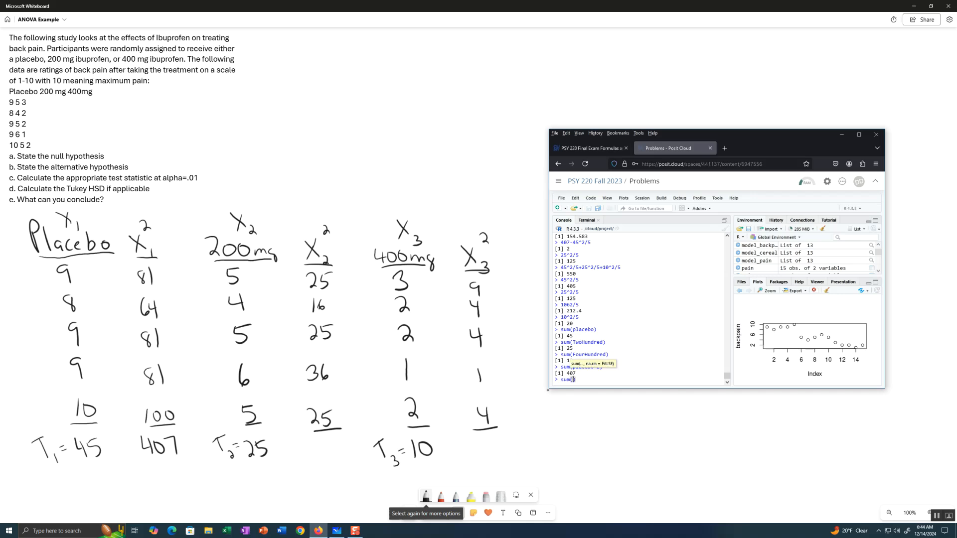
type("Teo")
key("BackSpace")
key("BackSpace")
type("wo")
key("Tab")
type("^2")
key("Return")
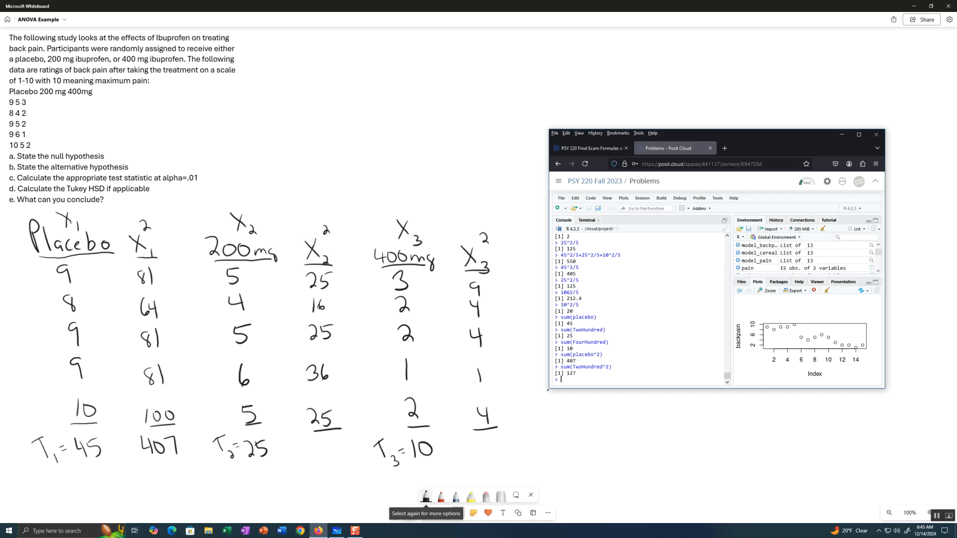
left_click(548, 390)
mouse_move(309, 439)
left_mouse_down()
mouse_move(310, 456)
mouse_move(333, 459)
left_mouse_up()
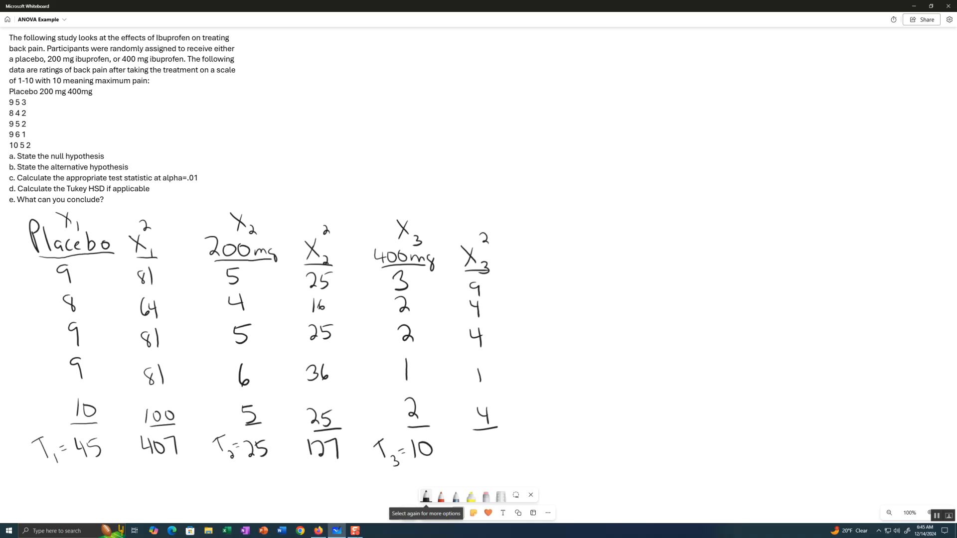
Run sum(FourHundred^2) in the Posit Cloud R console and handwrite 22 beneath the whiteboard's X₃² column.
left_click(318, 530)
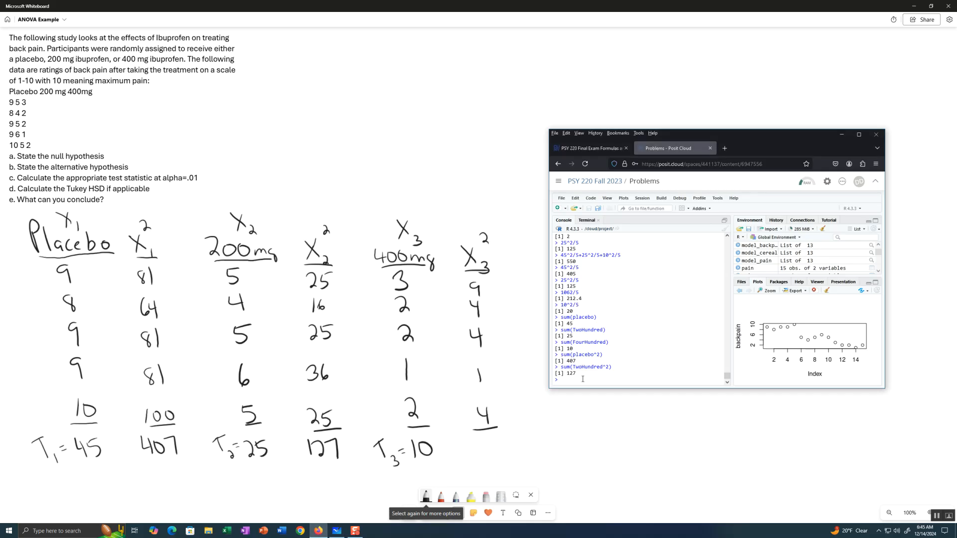
type("sum(")
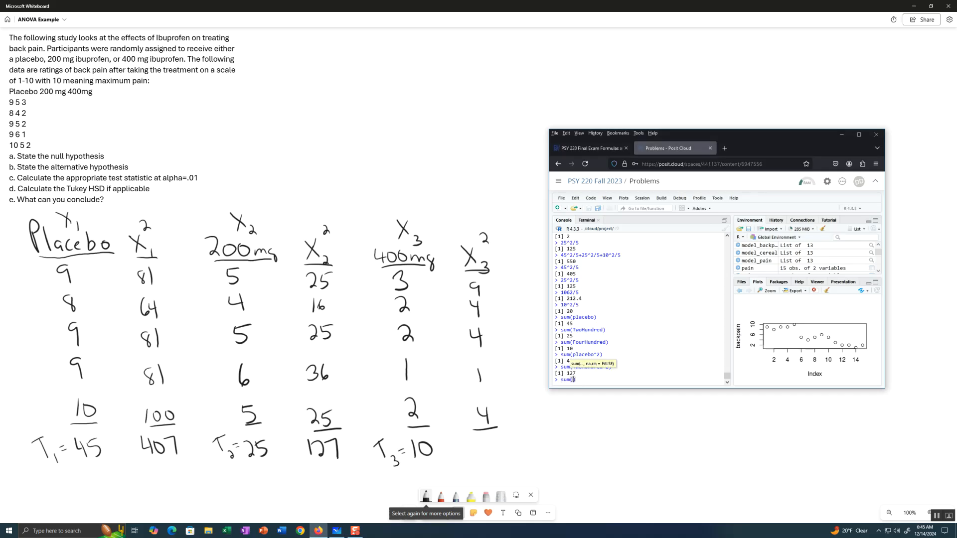
type("FourHundred")
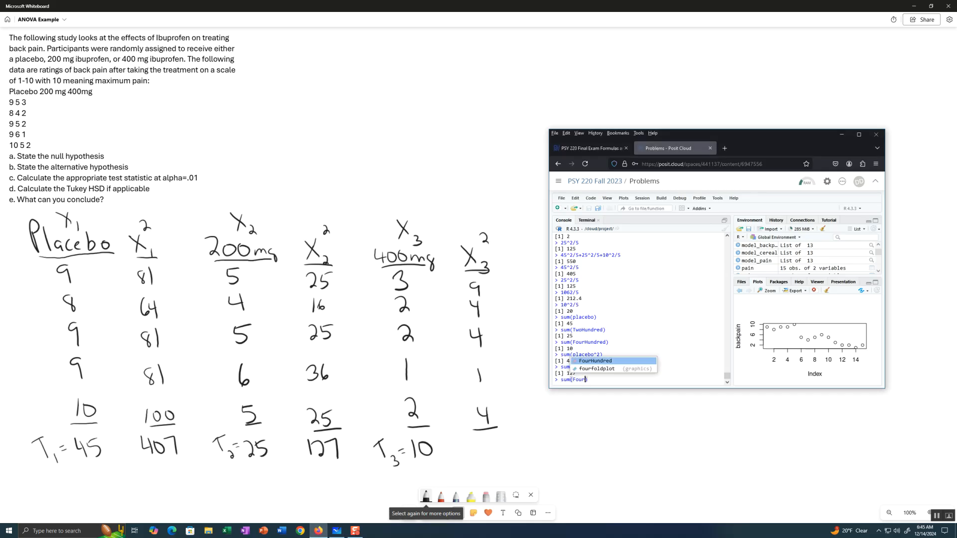
type("^2")
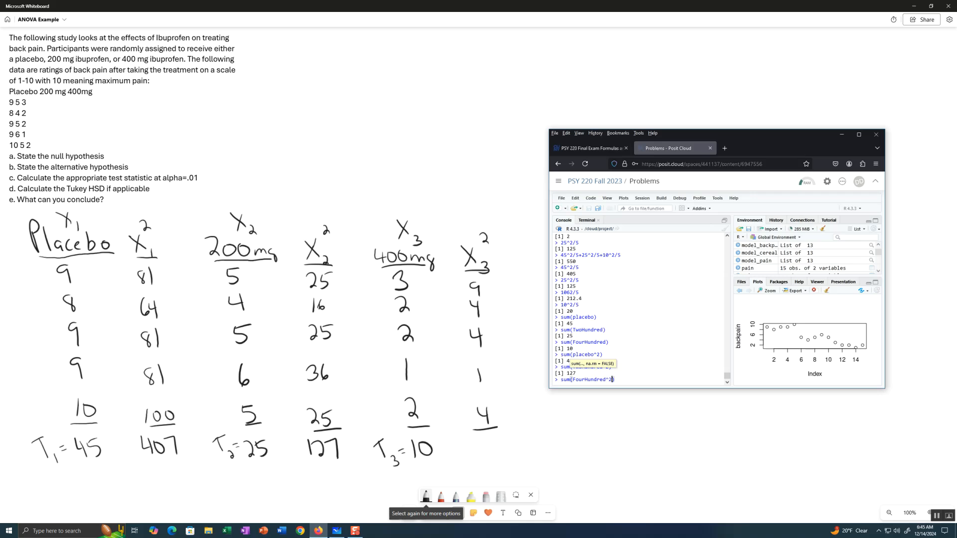
key("Return")
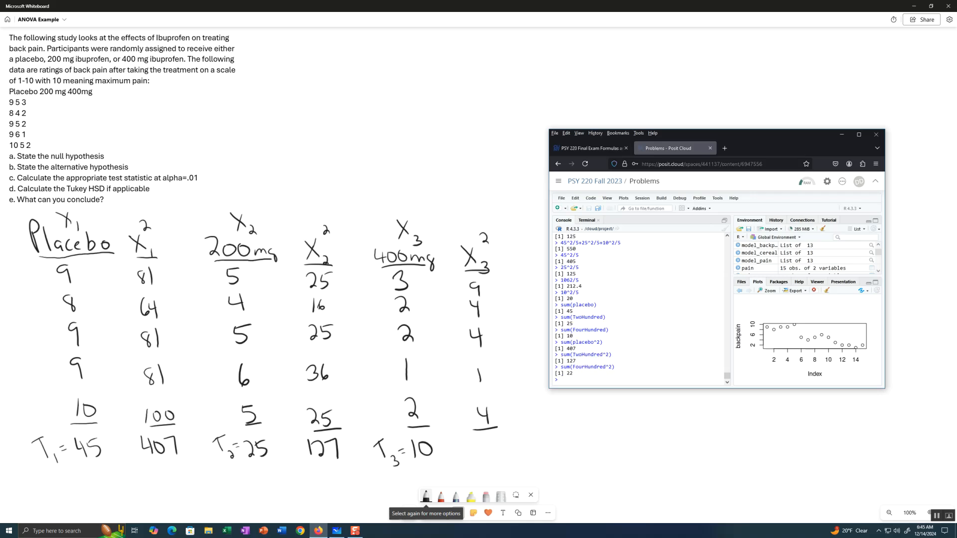
left_click_drag(475, 444, 485, 456)
left_click_drag(488, 442, 499, 454)
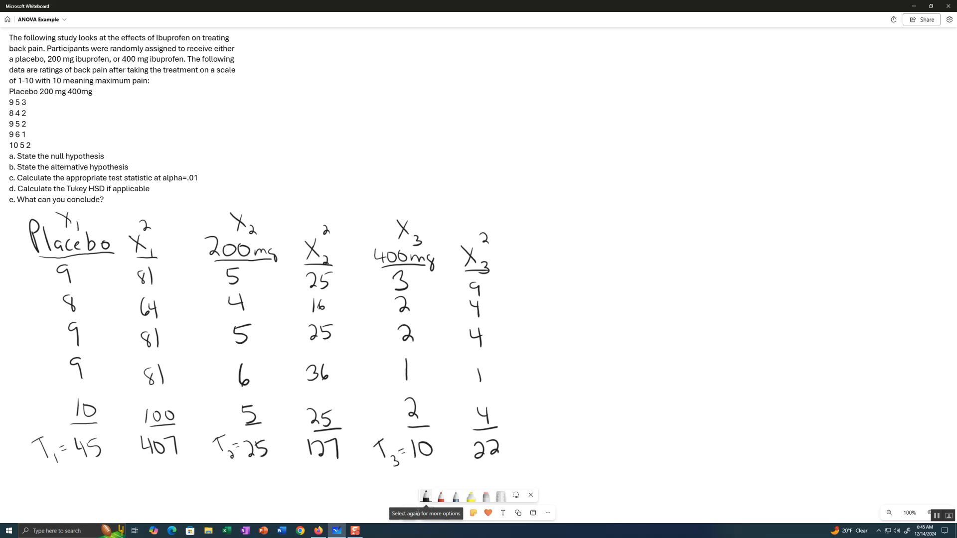
Handwrite the grand total equation G = T₁ + T₂ + T₃ = 45 + 25 + 10 = 80 below the column totals.
left_click(443, 513)
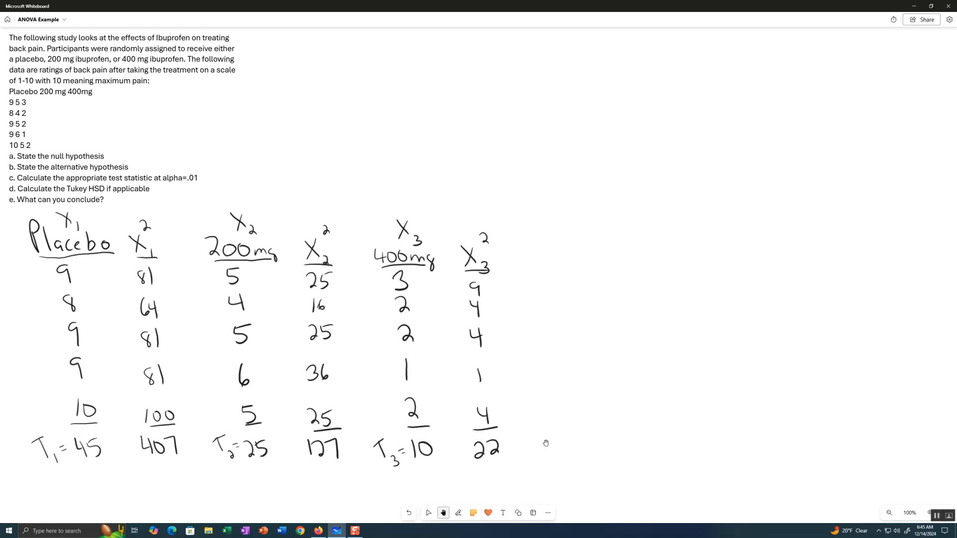
left_click_drag(547, 427, 546, 313)
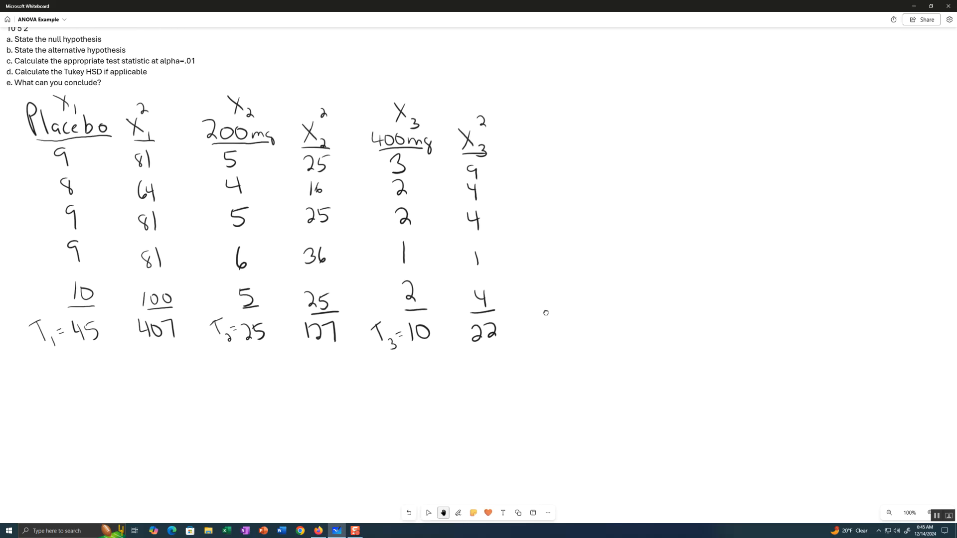
left_click_drag(331, 410, 332, 371)
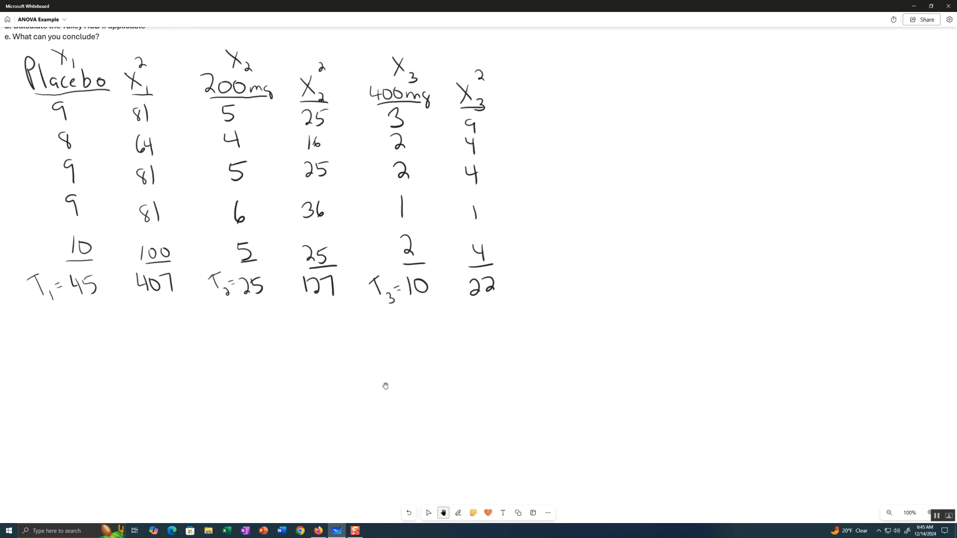
key("space")
mouse_move(40, 319)
left_mouse_down()
mouse_move(30, 335)
mouse_move(63, 333)
left_mouse_up()
mouse_move(58, 340)
left_mouse_down()
mouse_move(83, 343)
mouse_move(85, 324)
mouse_move(122, 344)
mouse_move(125, 326)
left_mouse_up()
mouse_move(133, 341)
left_mouse_down()
mouse_move(134, 351)
mouse_move(144, 344)
left_mouse_up()
mouse_move(141, 340)
left_mouse_down()
mouse_move(162, 345)
mouse_move(167, 327)
mouse_move(177, 352)
mouse_move(218, 339)
left_mouse_up()
left_click_drag(217, 331, 224, 346)
mouse_move(223, 331)
left_mouse_down()
mouse_move(263, 349)
mouse_move(273, 330)
left_mouse_up()
left_click_drag(284, 338, 286, 347)
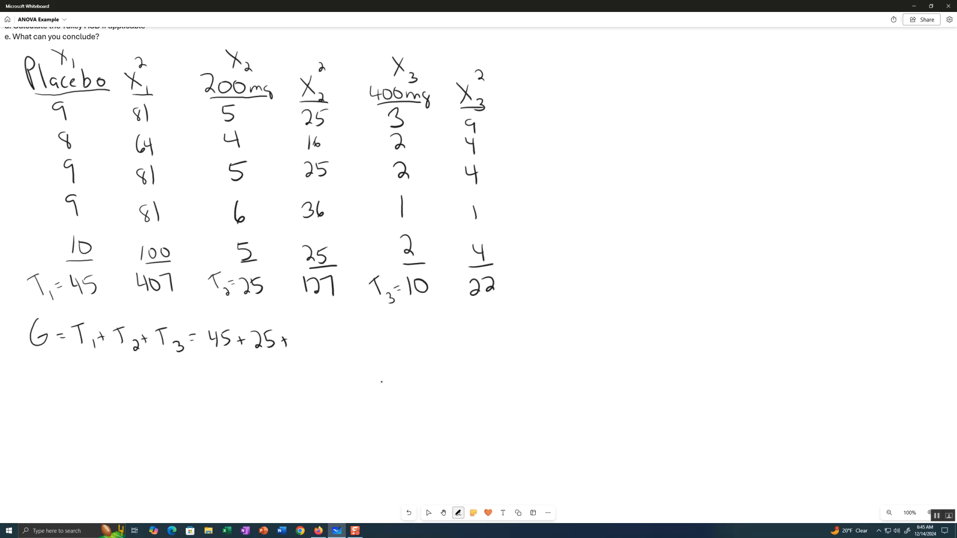
mouse_move(300, 332)
left_mouse_down()
mouse_move(300, 350)
mouse_move(308, 336)
left_mouse_up()
mouse_move(350, 330)
left_mouse_down()
mouse_move(373, 344)
mouse_move(366, 332)
left_mouse_up()
Handwrite ΣX² = 407 + 127 + 22 on the line below the grand total equation.
mouse_move(41, 357)
left_mouse_down()
mouse_move(50, 394)
mouse_move(68, 372)
left_mouse_up()
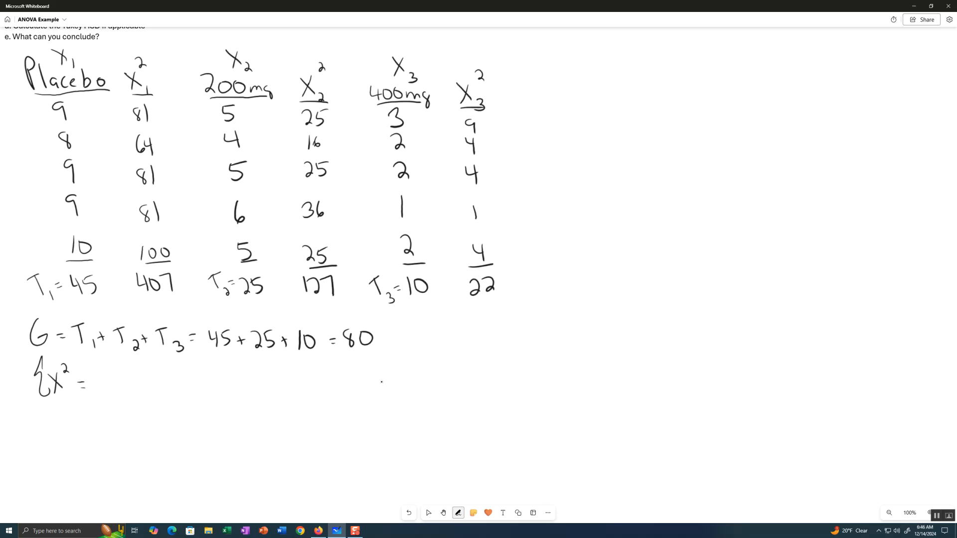
left_click_drag(94, 375, 104, 383)
mouse_move(102, 374)
left_mouse_down()
mouse_move(103, 389)
mouse_move(111, 377)
left_mouse_up()
mouse_move(116, 375)
left_mouse_down()
mouse_move(127, 375)
mouse_move(119, 390)
mouse_move(142, 383)
left_mouse_up()
mouse_move(138, 378)
left_mouse_down()
mouse_move(138, 387)
mouse_move(169, 388)
left_mouse_up()
mouse_move(188, 375)
left_mouse_down()
mouse_move(188, 385)
mouse_move(227, 389)
left_mouse_up()
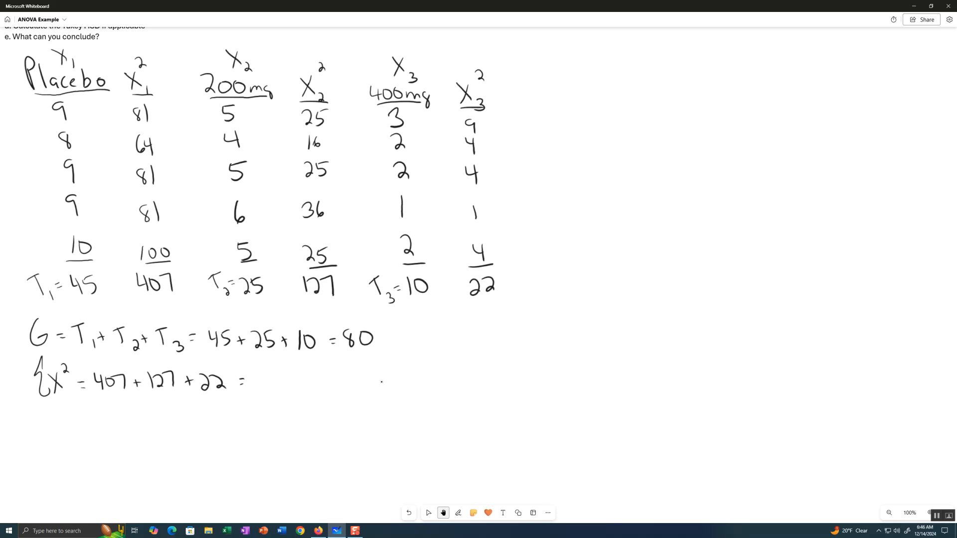
Run 407+127+22 in the Posit Cloud R console and handwrite 556 as the ΣX² result on the whiteboard.
left_click(318, 530)
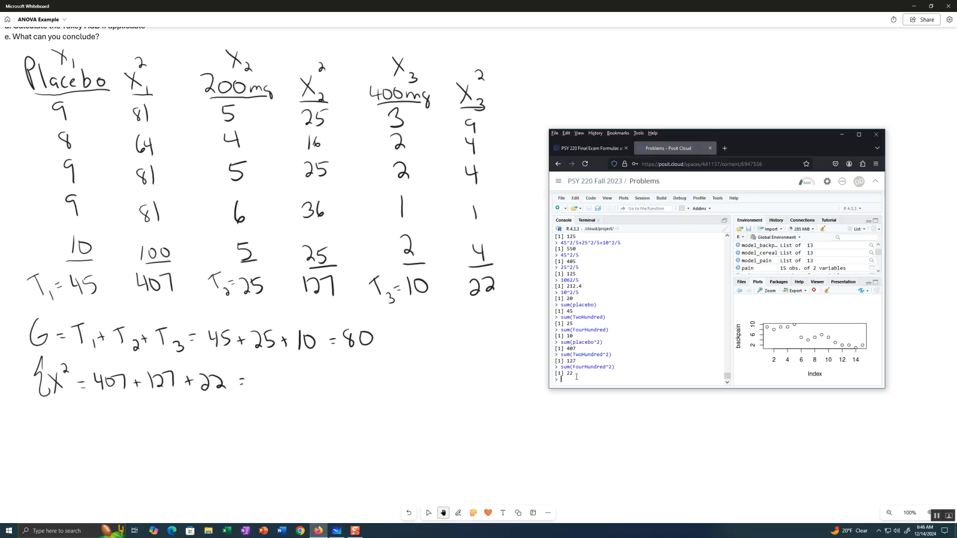
type("407+127+22")
key("Return")
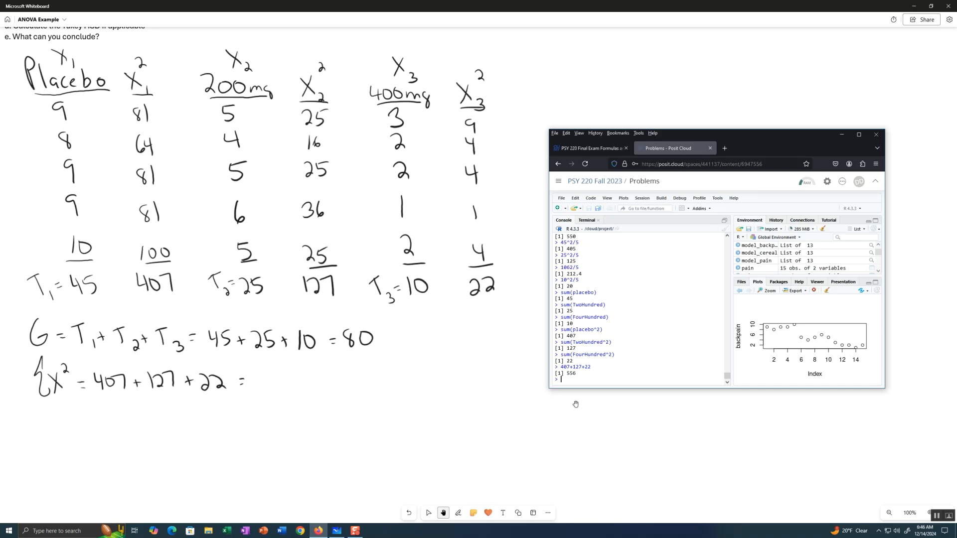
mouse_move(255, 373)
left_mouse_down()
mouse_move(253, 391)
mouse_move(264, 372)
mouse_move(268, 390)
mouse_move(276, 372)
mouse_move(286, 387)
left_mouse_up()
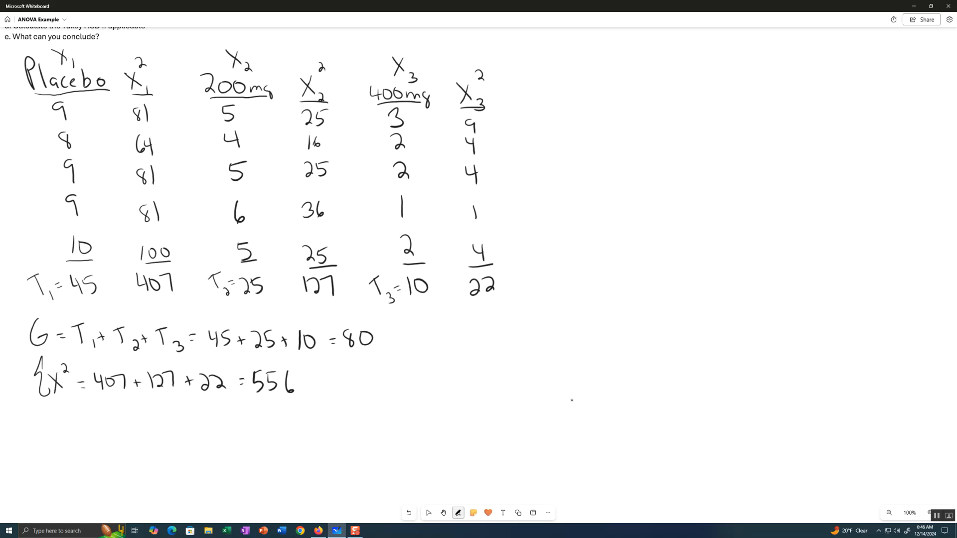
Handwrite the total sum of squares formula SS_T = ΣX² − G²/N = 556 − (80)²/15 beside the data table.
mouse_move(548, 82)
left_mouse_down()
mouse_move(534, 100)
mouse_move(571, 111)
left_mouse_up()
mouse_move(615, 78)
left_mouse_down()
mouse_move(627, 118)
mouse_move(650, 94)
mouse_move(687, 97)
mouse_move(713, 77)
mouse_move(687, 107)
mouse_move(703, 109)
left_mouse_up()
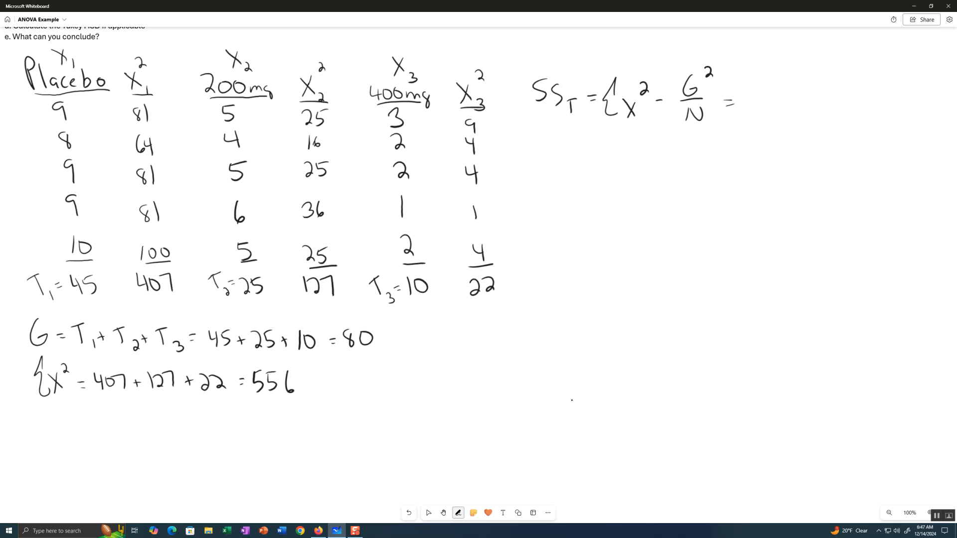
mouse_move(752, 94)
left_mouse_down()
mouse_move(760, 104)
mouse_move(751, 110)
left_mouse_up()
mouse_move(752, 93)
left_mouse_down()
mouse_move(763, 109)
mouse_move(772, 92)
left_mouse_up()
left_click_drag(775, 92, 774, 110)
mouse_move(813, 69)
left_mouse_down()
mouse_move(809, 91)
mouse_move(831, 79)
left_mouse_up()
mouse_move(837, 69)
left_mouse_down()
mouse_move(839, 92)
mouse_move(854, 69)
left_mouse_up()
mouse_move(809, 96)
left_mouse_down()
mouse_move(836, 94)
mouse_move(821, 115)
left_mouse_up()
left_click_drag(821, 105, 858, 102)
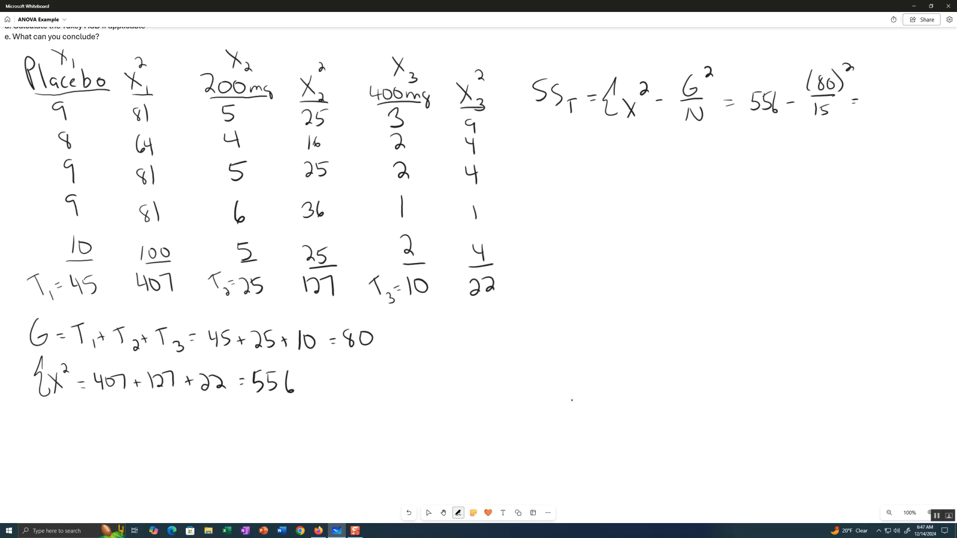
Run 80^2/15 in the Posit Cloud R console and handwrite 556 − 426.67 on the whiteboard beneath the SS_T formula.
mouse_move(605, 139)
left_mouse_down()
mouse_move(604, 154)
mouse_move(615, 137)
left_mouse_up()
left_click_drag(619, 139, 617, 154)
left_click_drag(619, 138, 635, 150)
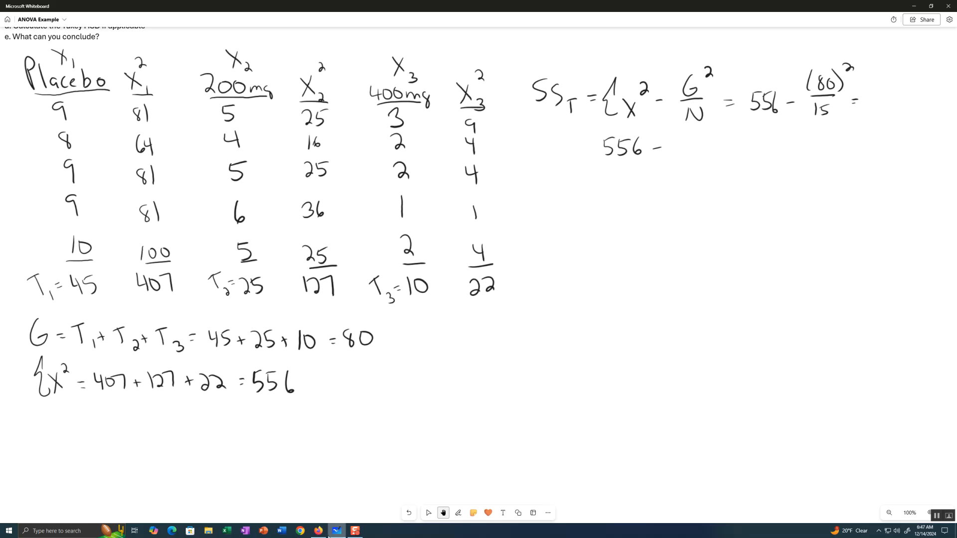
left_click(318, 531)
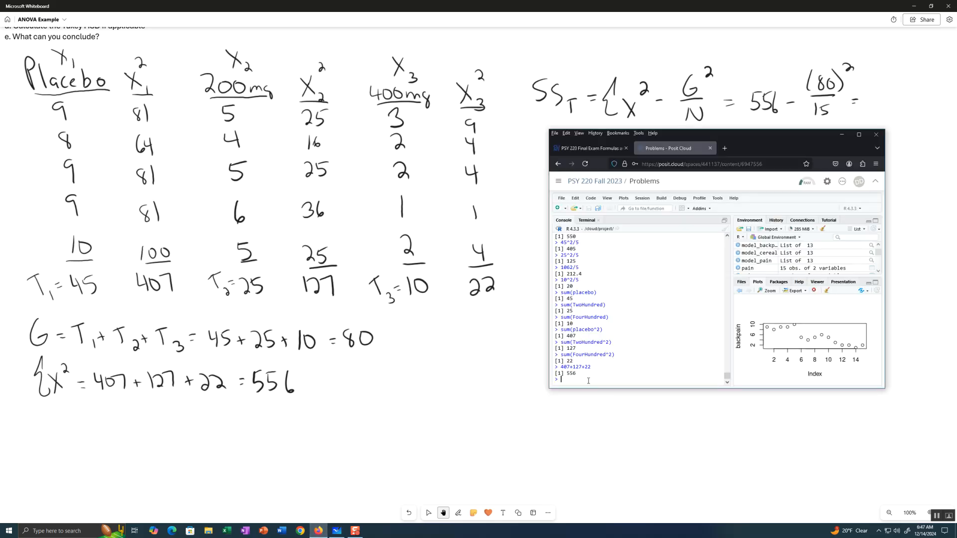
type("80^2/15")
key("Return")
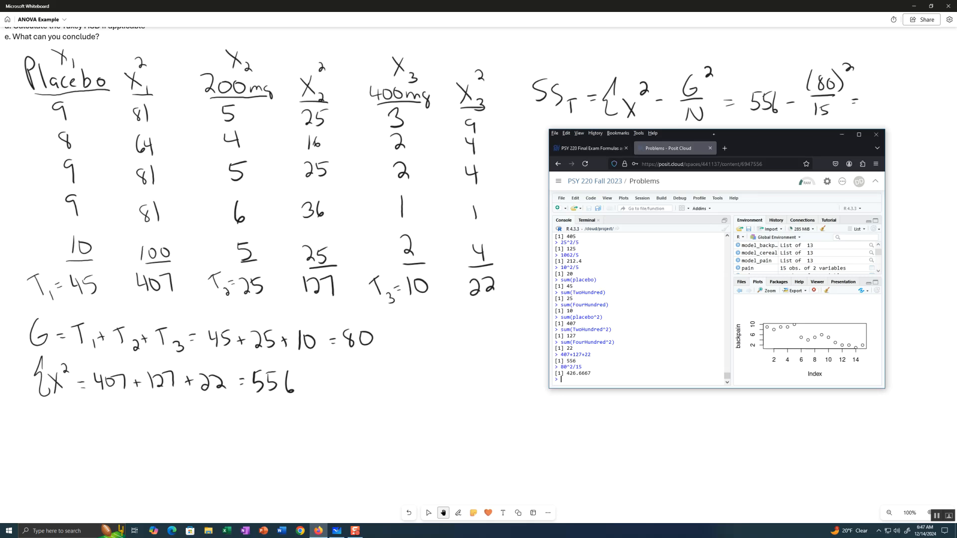
left_click(519, 210)
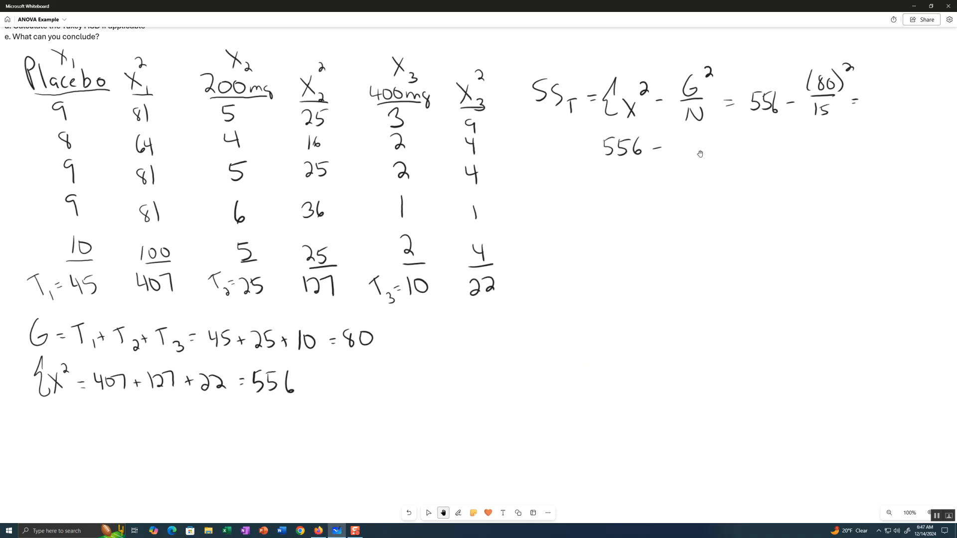
left_click_drag(672, 140, 733, 158)
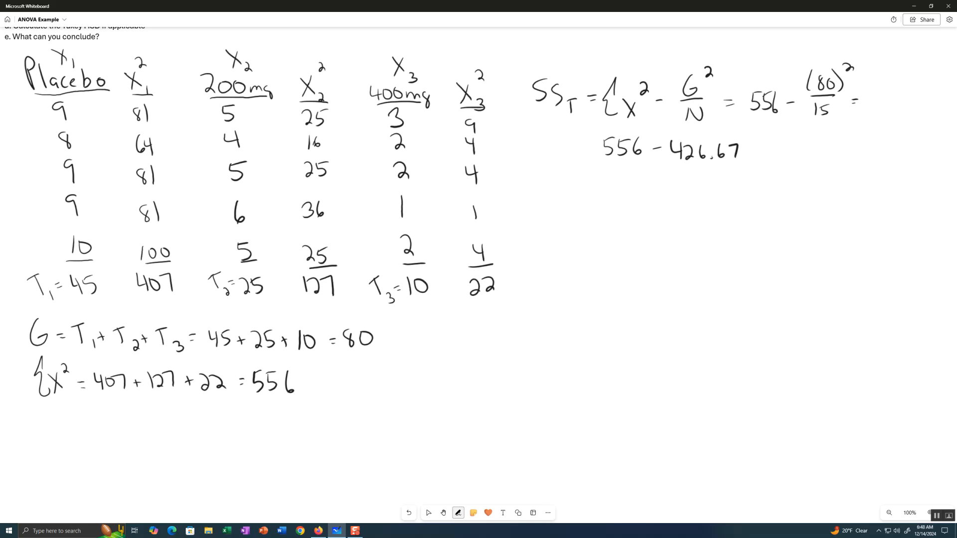
Run 556-426.67 in the Posit Cloud R console, then handwrite = 129.33 on the whiteboard's SS_T line and box that result.
left_click_drag(756, 154, 762, 154)
left_click(318, 530)
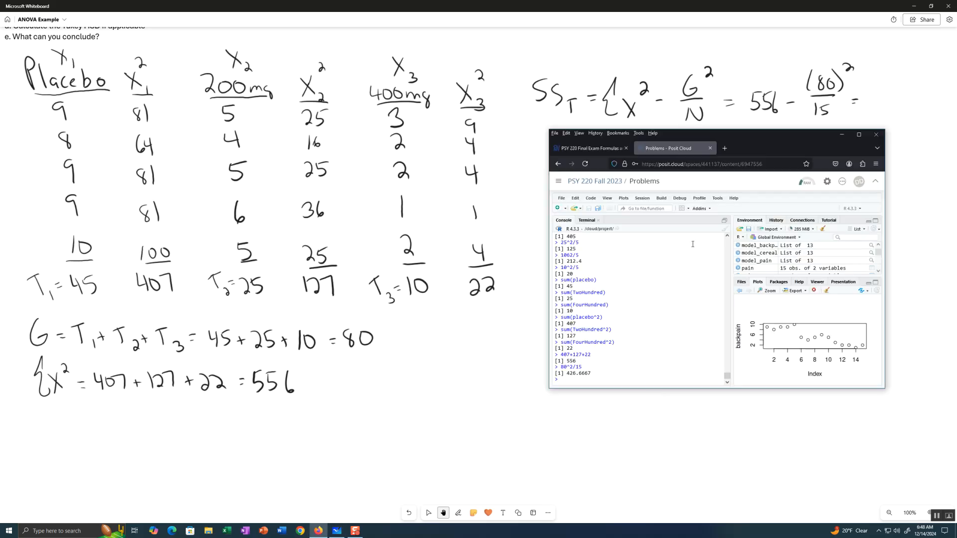
left_click_drag(768, 138, 737, 243)
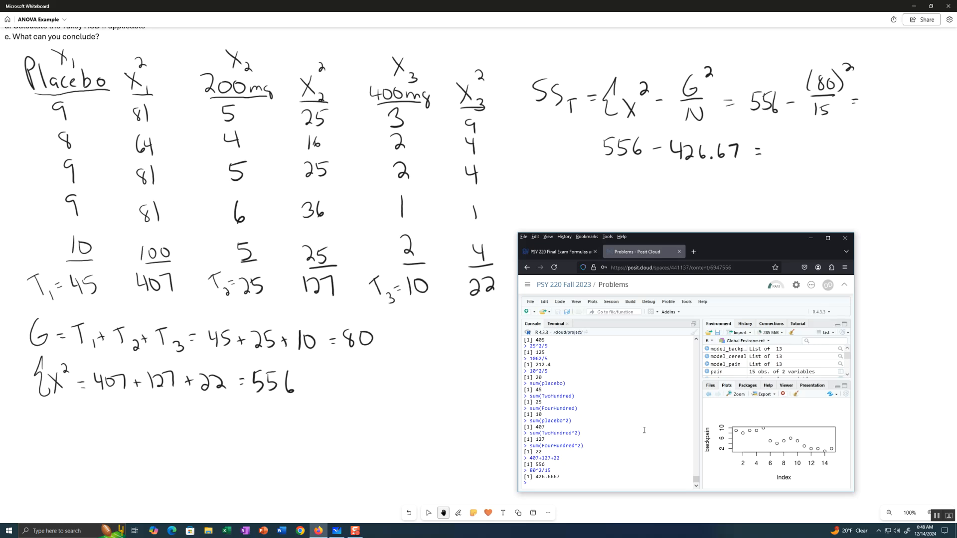
type("556-426.67")
key("Return")
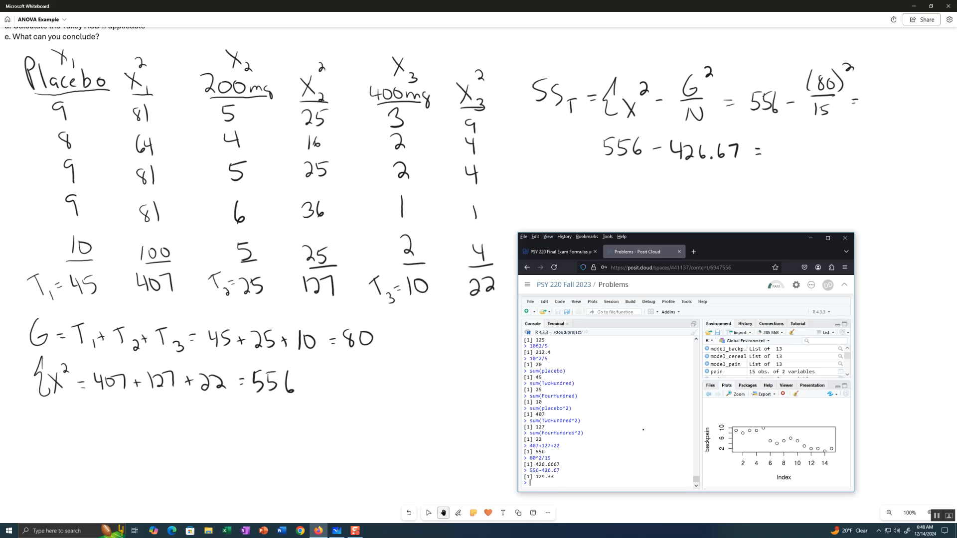
left_click_drag(771, 140, 770, 156)
mouse_move(778, 140)
left_mouse_down()
mouse_move(779, 156)
mouse_move(824, 147)
mouse_move(816, 157)
mouse_move(831, 156)
left_mouse_up()
left_click(806, 156)
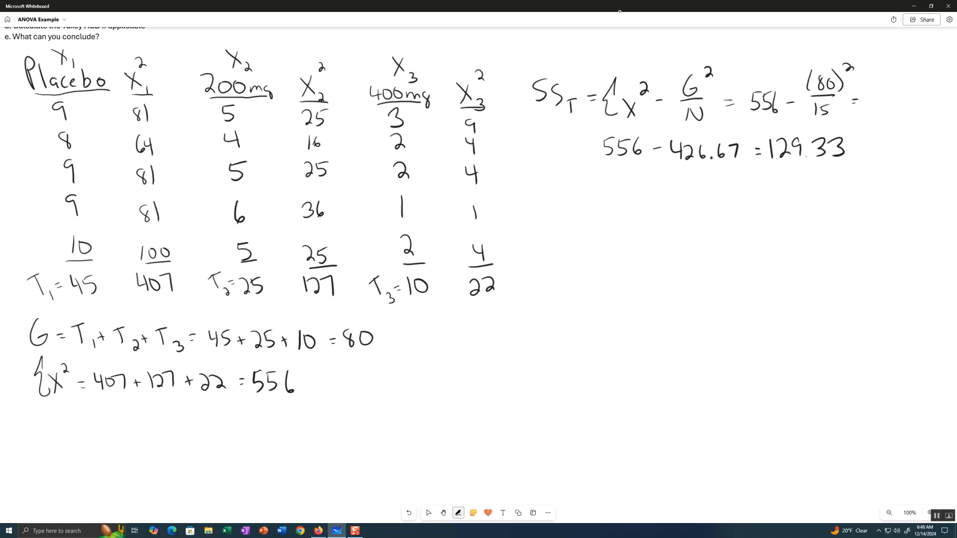
left_click(443, 513)
mouse_move(766, 131)
left_mouse_down()
mouse_move(765, 158)
mouse_move(843, 168)
mouse_move(850, 133)
mouse_move(774, 130)
left_mouse_up()
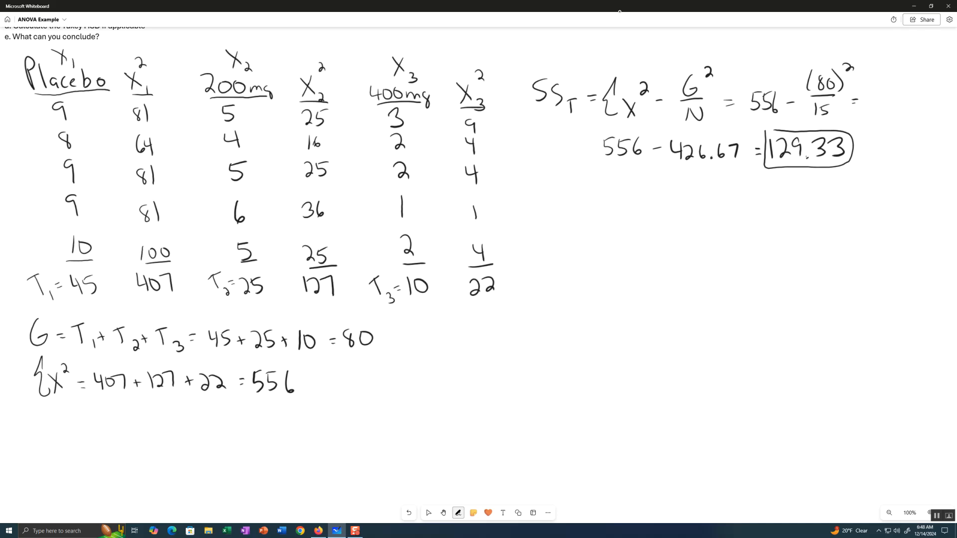
Handwrite the identity SS_T = SS_B + SS_W above the SS_T formula and underline it.
mouse_move(525, 42)
left_mouse_down()
mouse_move(515, 59)
mouse_move(619, 57)
left_mouse_up()
left_click_drag(616, 53, 671, 53)
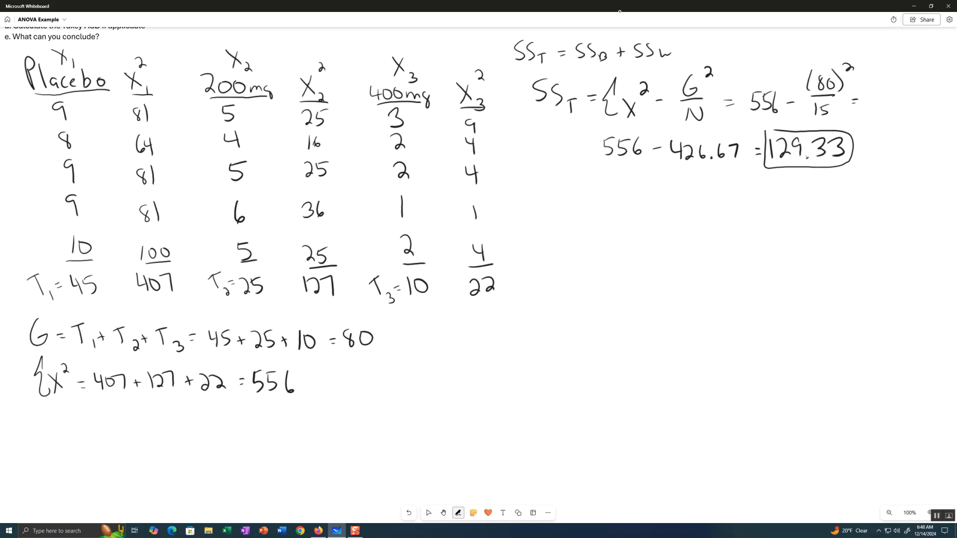
left_click_drag(528, 69, 664, 61)
Handwrite the between-groups formula SS_B = [T₁²/n₁ + T₂²/n₂ + T₃²/n₃ beneath the boxed 129.33.
left_click_drag(547, 193, 537, 209)
mouse_move(559, 195)
left_mouse_down()
mouse_move(551, 210)
mouse_move(568, 215)
left_mouse_up()
left_click_drag(579, 204, 618, 222)
mouse_move(602, 183)
left_mouse_down()
mouse_move(617, 183)
mouse_move(626, 200)
left_mouse_up()
left_click_drag(620, 186, 648, 187)
left_click_drag(618, 204, 645, 203)
left_click_drag(626, 214, 633, 223)
mouse_move(638, 222)
left_mouse_down()
mouse_move(694, 182)
mouse_move(684, 224)
left_mouse_up()
mouse_move(686, 222)
left_mouse_down()
mouse_move(693, 228)
mouse_move(706, 211)
left_mouse_up()
mouse_move(703, 208)
left_mouse_down()
mouse_move(732, 186)
mouse_move(738, 208)
left_mouse_up()
mouse_move(737, 181)
left_mouse_down()
mouse_move(745, 188)
mouse_move(733, 233)
left_mouse_up()
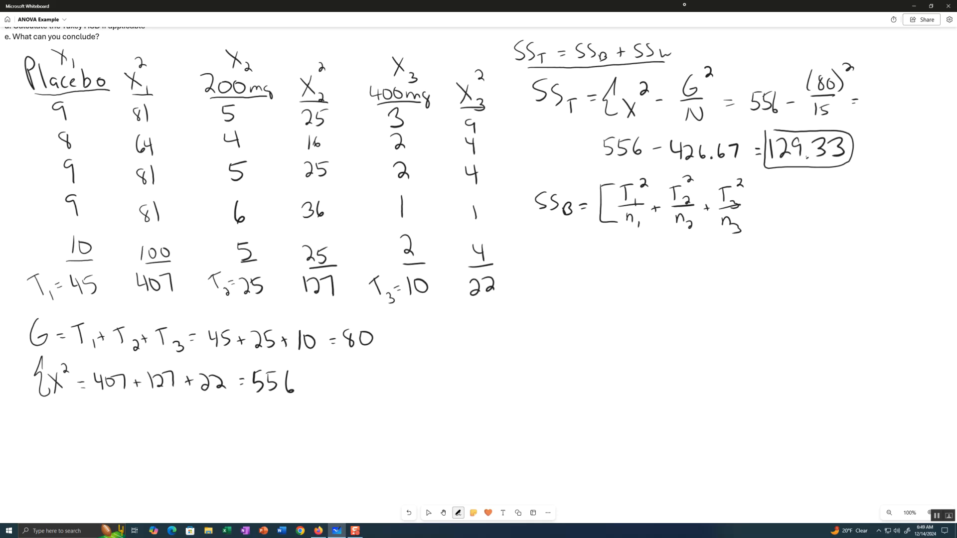
Erase the T₃²/n₃ term from the SS_B formula and switch back to the black pen.
left_click(459, 513)
left_click(486, 496)
left_click_drag(731, 227, 725, 192)
left_click(740, 183)
left_click(425, 496)
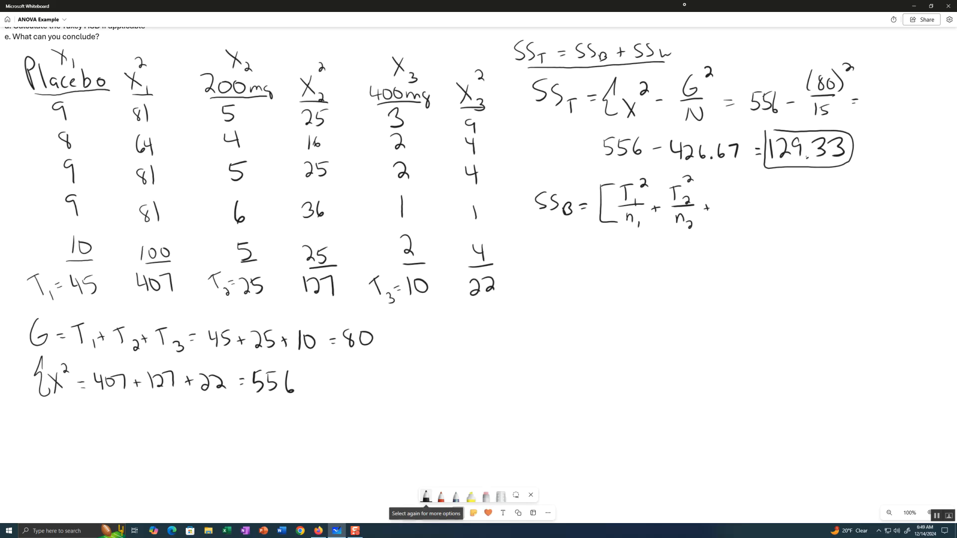
Rewrite the T₃²/n₃ term larger, close the bracket, and append − G²/N to the SS_B formula.
mouse_move(727, 185)
left_mouse_down()
mouse_move(729, 203)
mouse_move(737, 181)
mouse_move(735, 211)
left_mouse_up()
left_click_drag(741, 172, 749, 178)
mouse_move(718, 213)
left_mouse_down()
mouse_move(752, 212)
mouse_move(733, 224)
mouse_move(751, 238)
left_mouse_up()
left_click_drag(752, 175, 772, 242)
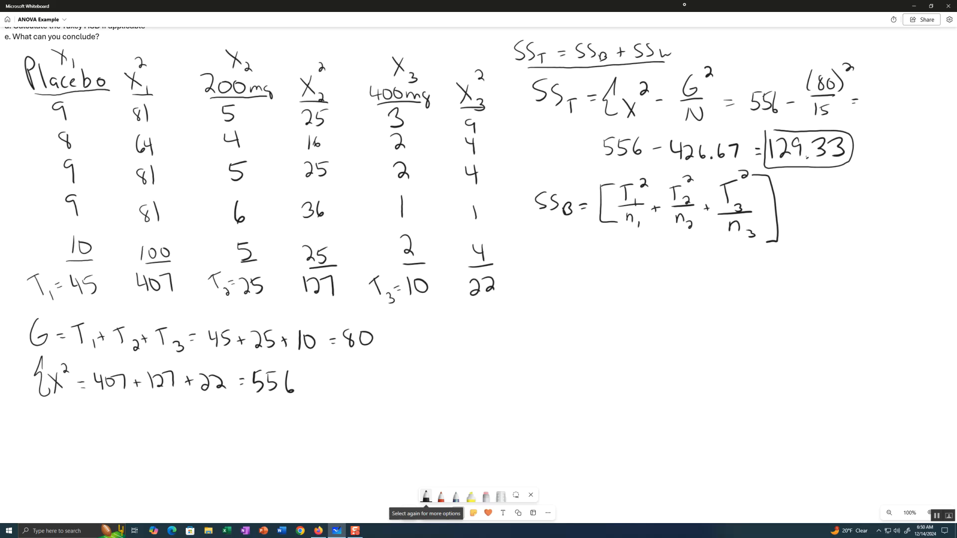
mouse_move(792, 214)
left_mouse_down()
mouse_move(846, 193)
mouse_move(851, 210)
mouse_move(833, 236)
mouse_move(836, 222)
left_mouse_up()
Handwrite the substituted line = [45²/5 + 25²/5 + 10²/5] − 426.67 beneath the SS_B formula.
left_click_drag(590, 252, 600, 251)
left_click_drag(590, 258, 618, 288)
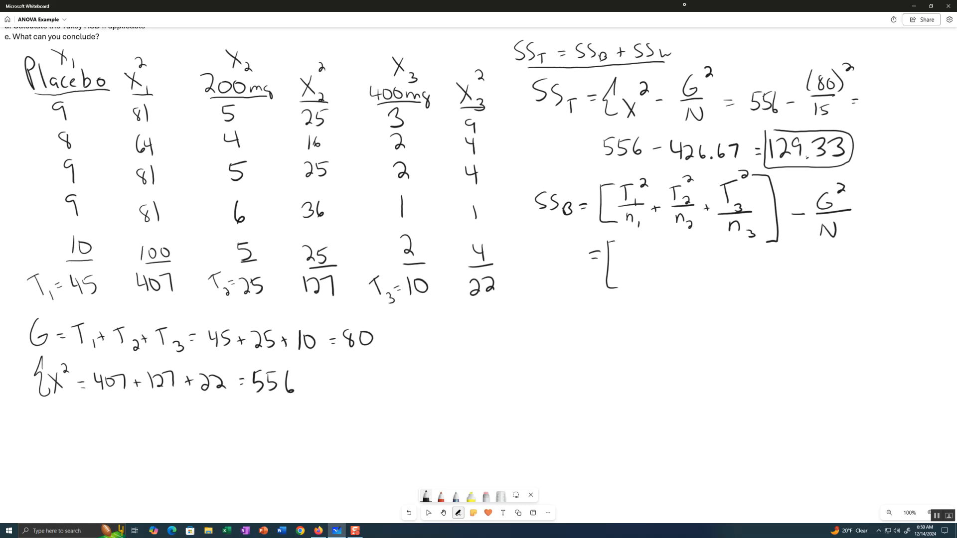
left_click_drag(620, 244, 627, 252)
mouse_move(626, 242)
left_mouse_down()
mouse_move(631, 259)
mouse_move(650, 244)
mouse_move(632, 282)
mouse_move(657, 263)
left_mouse_up()
mouse_move(653, 259)
left_mouse_down()
mouse_move(653, 268)
mouse_move(698, 244)
mouse_move(683, 282)
mouse_move(708, 271)
left_mouse_up()
mouse_move(702, 265)
left_mouse_down()
mouse_move(752, 249)
mouse_move(736, 286)
left_mouse_up()
left_click_drag(738, 273, 756, 287)
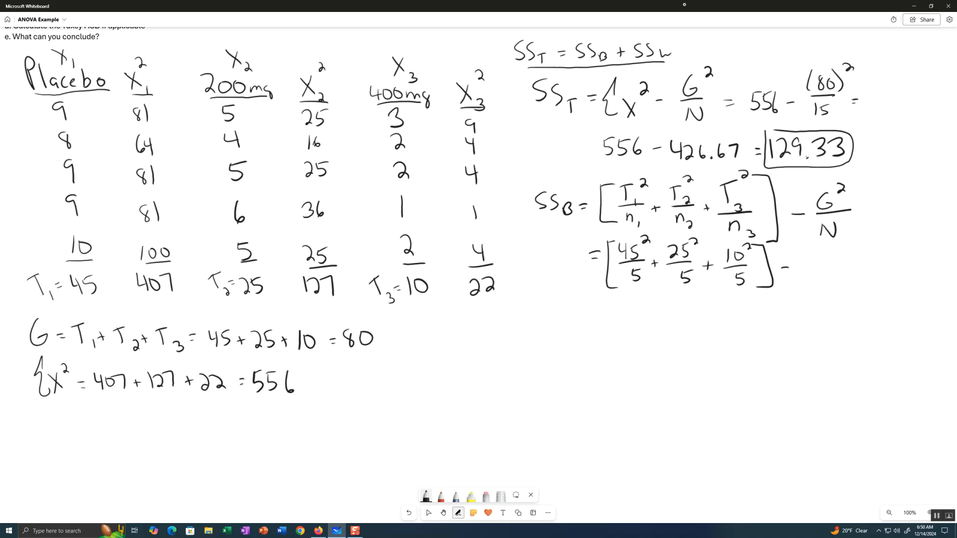
left_click_drag(804, 257, 806, 275)
left_click_drag(812, 262, 822, 274)
mouse_move(830, 259)
left_mouse_down()
mouse_move(826, 269)
mouse_move(859, 276)
left_mouse_up()
Move the Posit Cloud window clear of the SS_B work and evaluate 45^2/5, 25^2/5 and 10^2/5 in the R console.
left_click(317, 532)
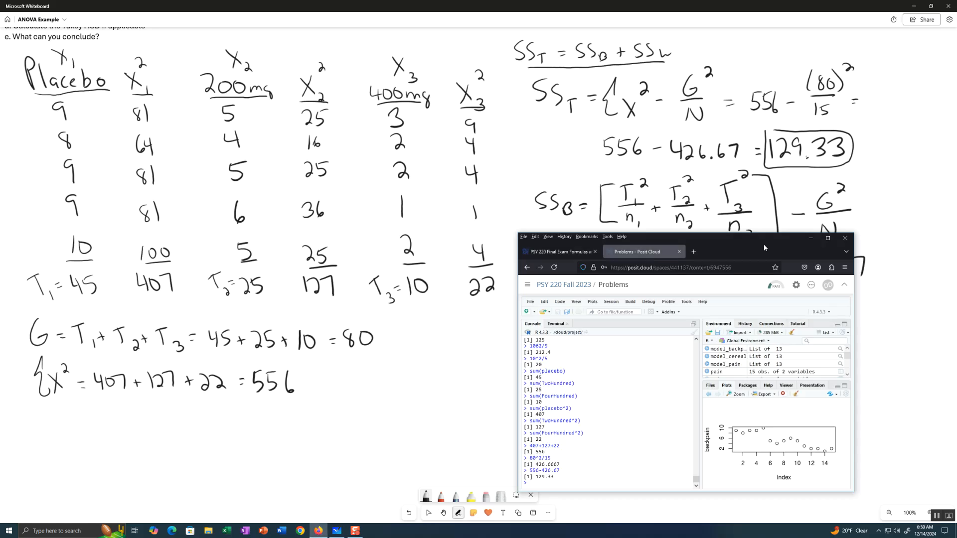
left_click_drag(749, 242, 440, 214)
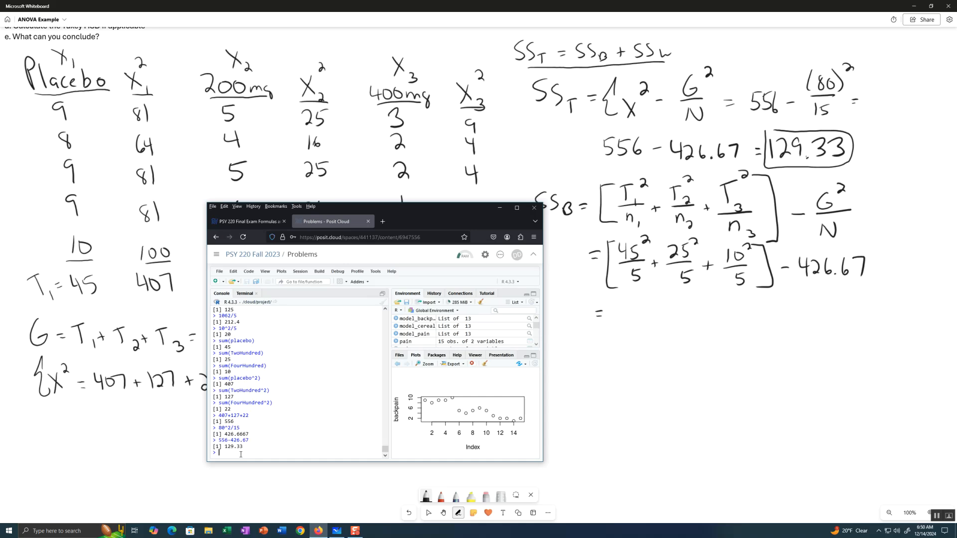
type("45^2/5")
key("Return")
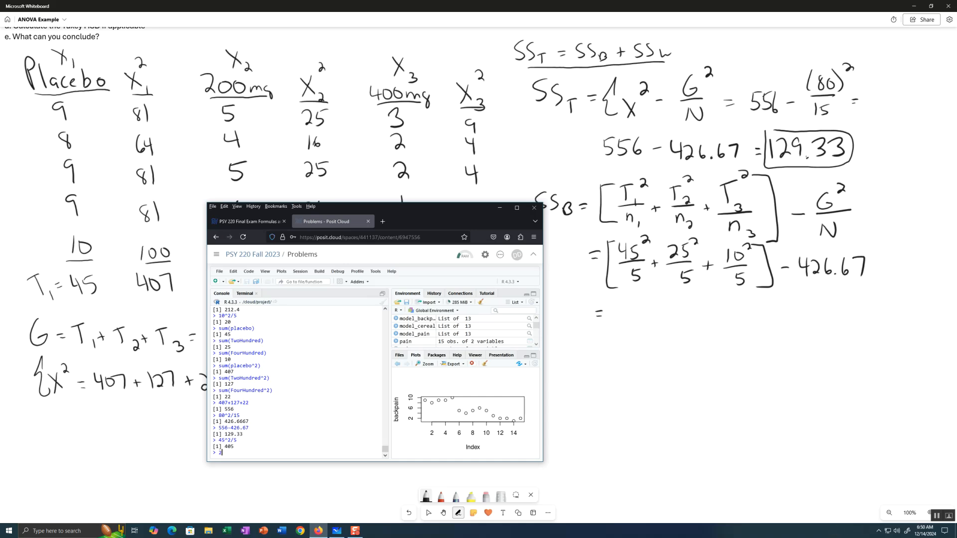
type("562/")
key("Return")
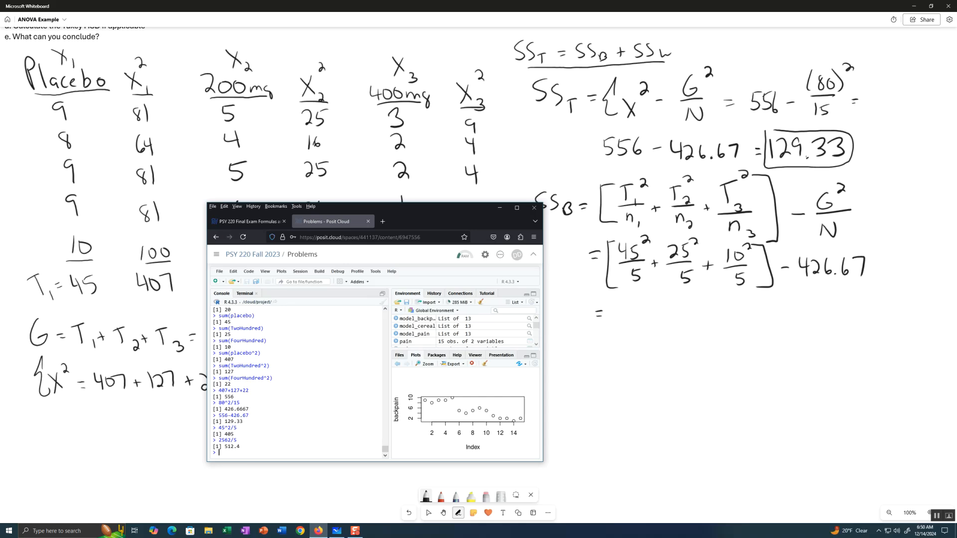
type("25^2/5")
key("Return")
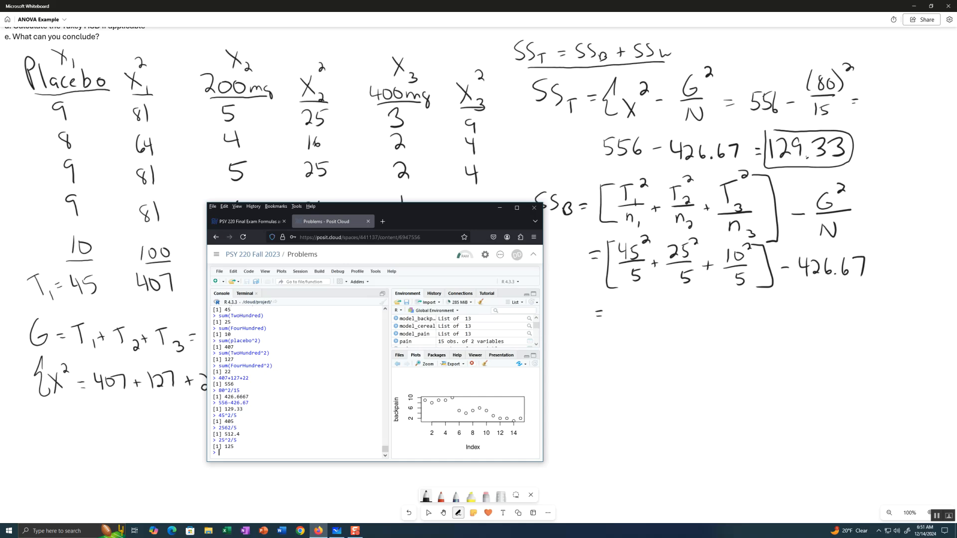
type("10^2/5")
key("Return")
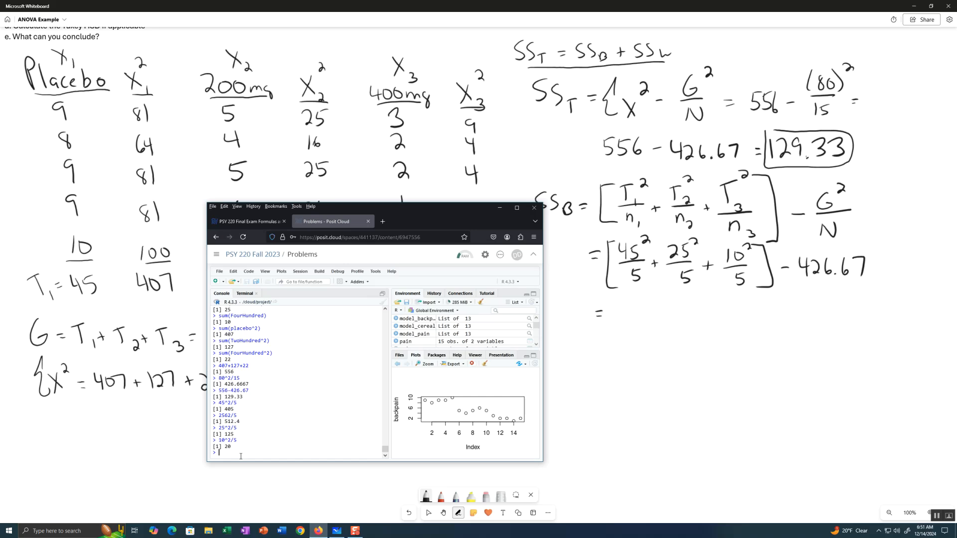
Handwrite = [405 + 125 + 20] − 426.67 on the whiteboard as the next line of the SS_B calculation.
mouse_move(618, 305)
left_mouse_down()
mouse_move(618, 333)
mouse_move(629, 333)
mouse_move(628, 304)
left_mouse_up()
left_click_drag(630, 313, 634, 331)
left_click_drag(645, 314, 654, 323)
mouse_move(659, 314)
left_mouse_down()
mouse_move(657, 327)
mouse_move(666, 312)
mouse_move(680, 322)
left_mouse_up()
left_click_drag(677, 316, 676, 326)
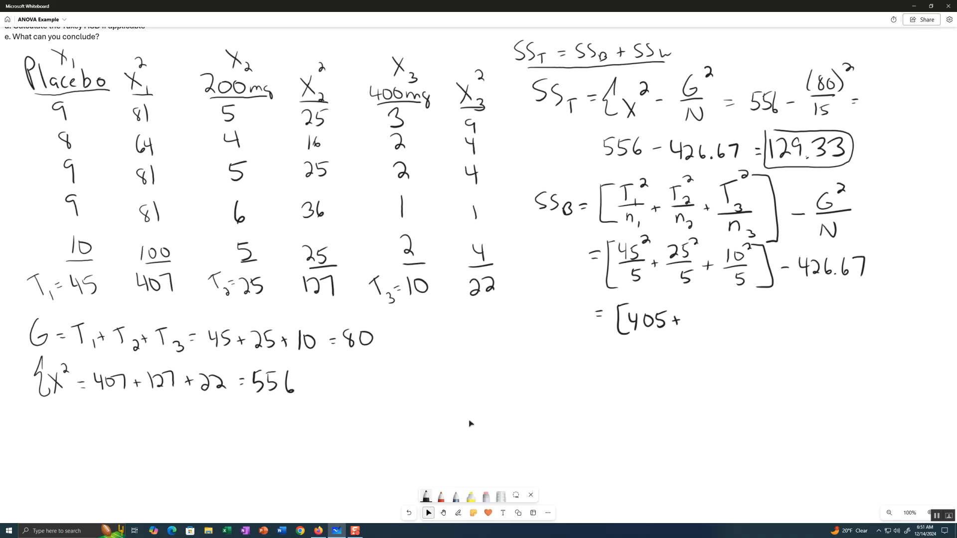
left_click(321, 531)
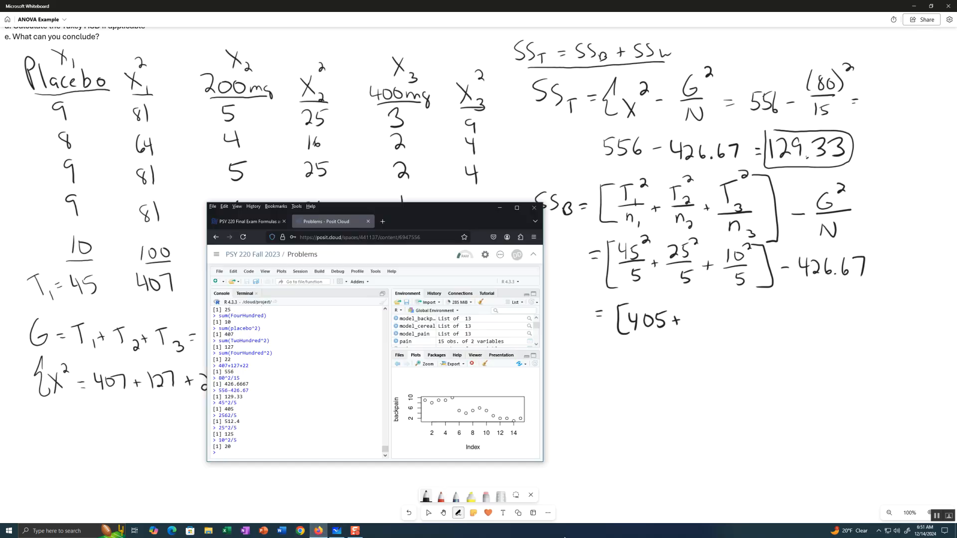
left_click(640, 401)
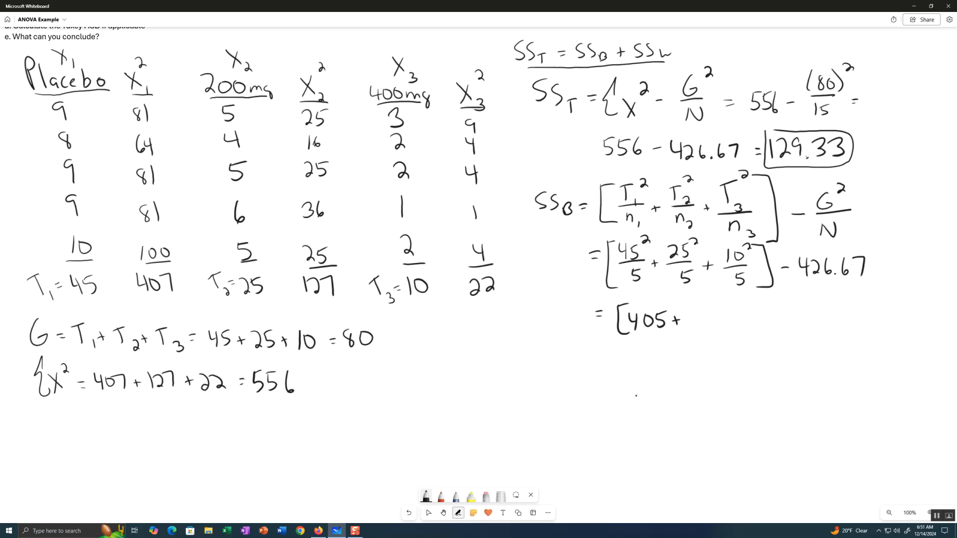
left_click_drag(685, 308, 685, 325)
left_click_drag(690, 312, 702, 324)
left_click_drag(706, 310, 704, 324)
left_click_drag(706, 309, 734, 315)
mouse_move(738, 311)
left_mouse_down()
mouse_move(778, 328)
mouse_move(826, 315)
left_mouse_up()
mouse_move(823, 304)
left_mouse_down()
mouse_move(822, 320)
mouse_move(875, 316)
left_mouse_up()
left_click(857, 321)
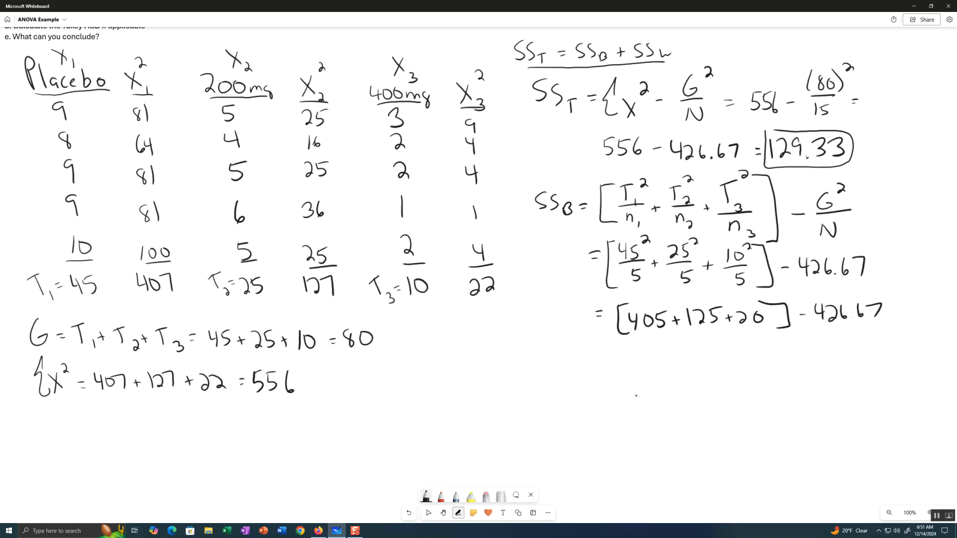
Open a bracket for the next SS_B line on the whiteboard and evaluate 405+125+20 in the R console.
mouse_move(643, 343)
left_mouse_down()
mouse_move(654, 369)
mouse_move(656, 341)
left_mouse_up()
left_click(318, 531)
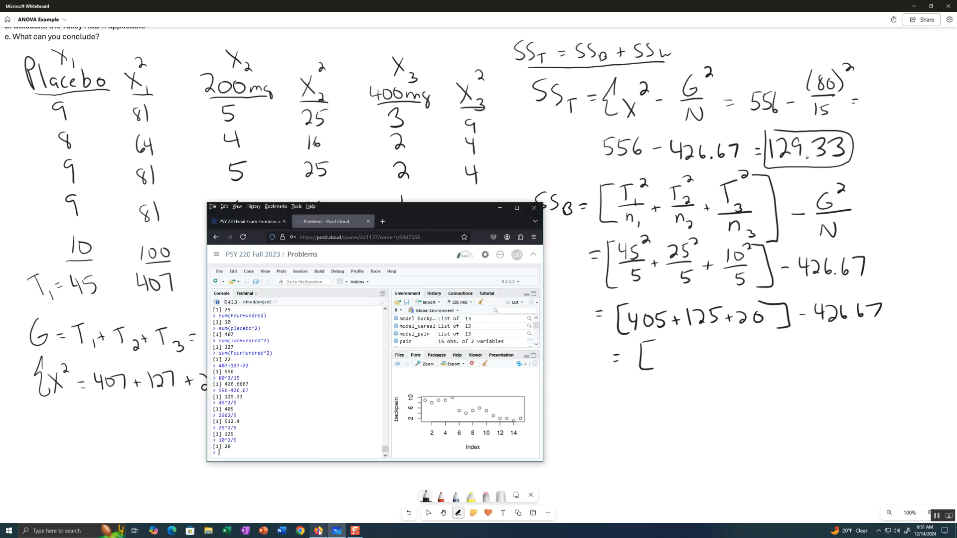
type("405+125")
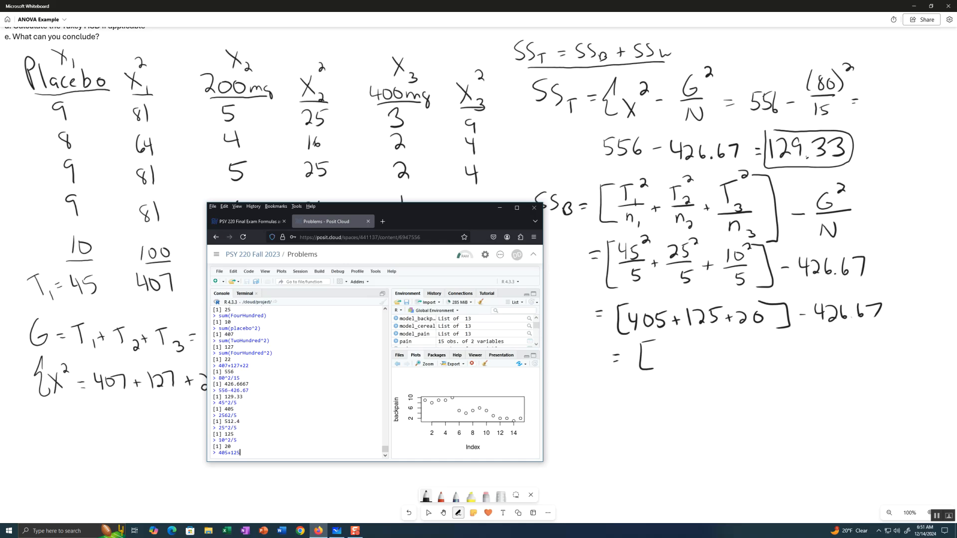
type("+20")
key("Return")
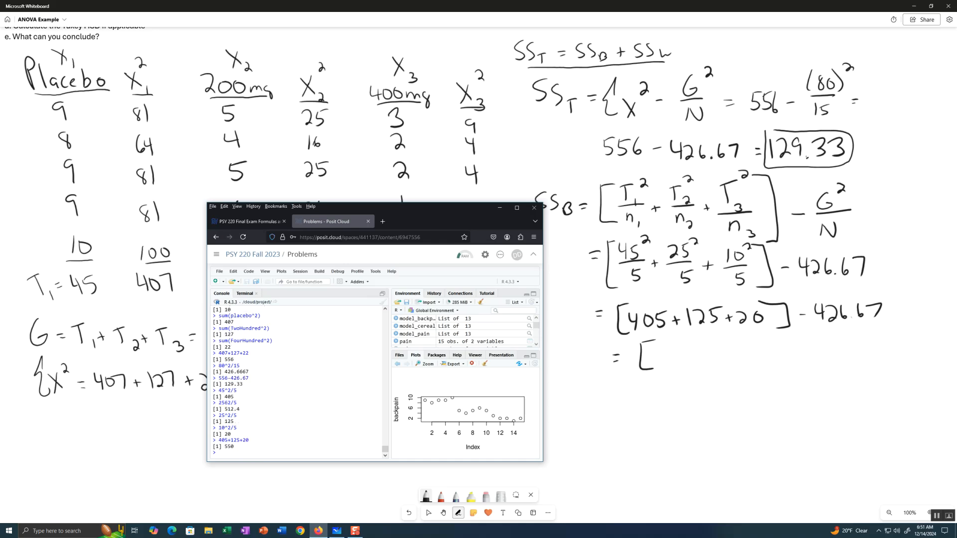
Handwrite 550] − 426.67 = after the open bracket on the last SS_B line.
mouse_move(659, 354)
left_mouse_down()
mouse_move(657, 367)
mouse_move(670, 350)
left_mouse_up()
mouse_move(675, 354)
left_mouse_down()
mouse_move(674, 368)
mouse_move(682, 350)
left_mouse_up()
left_click_drag(692, 352, 697, 366)
mouse_move(688, 343)
left_mouse_down()
mouse_move(707, 345)
mouse_move(704, 372)
left_mouse_up()
left_click_drag(741, 345, 745, 362)
mouse_move(750, 349)
left_mouse_down()
mouse_move(761, 360)
mouse_move(821, 352)
left_mouse_up()
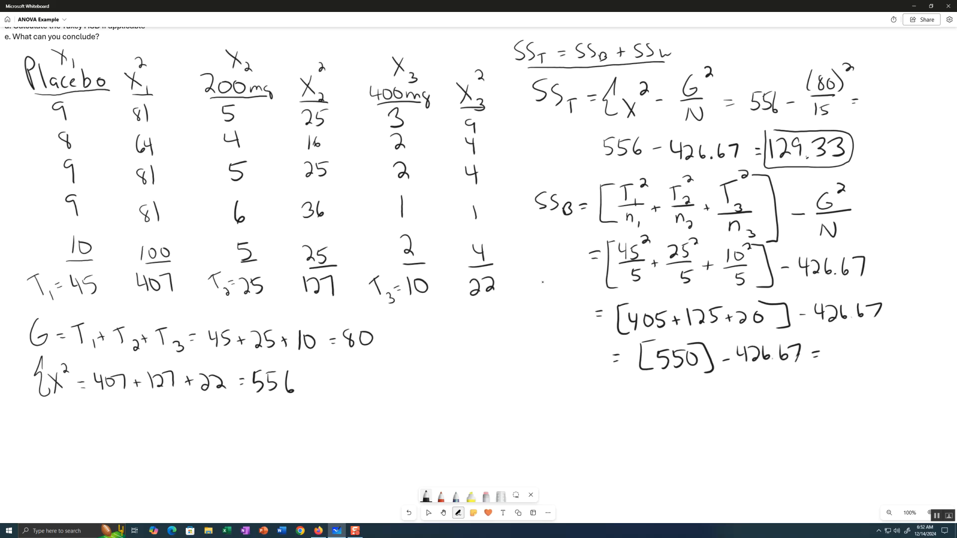
Evaluate 550-426.67 in the R console.
left_click(318, 531)
type("550")
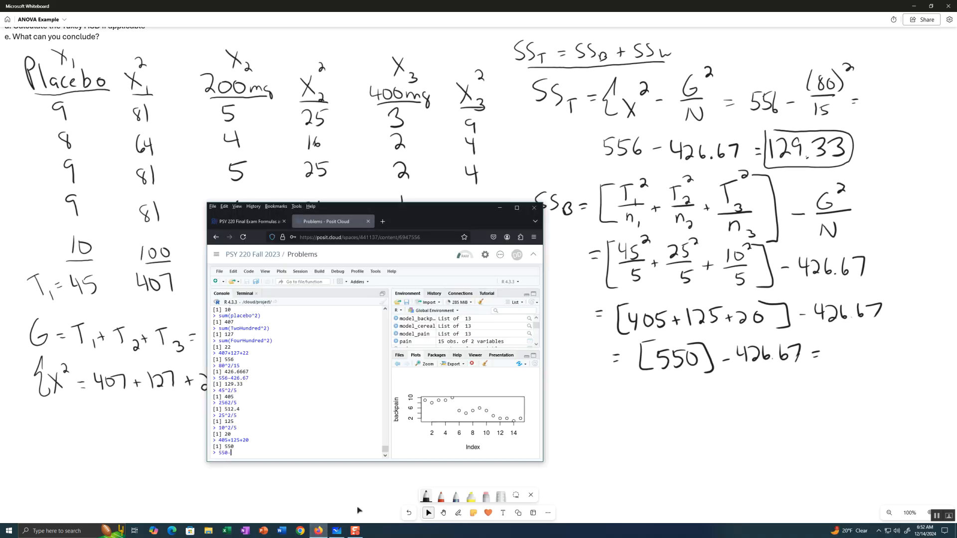
type("-426.67")
key("Return")
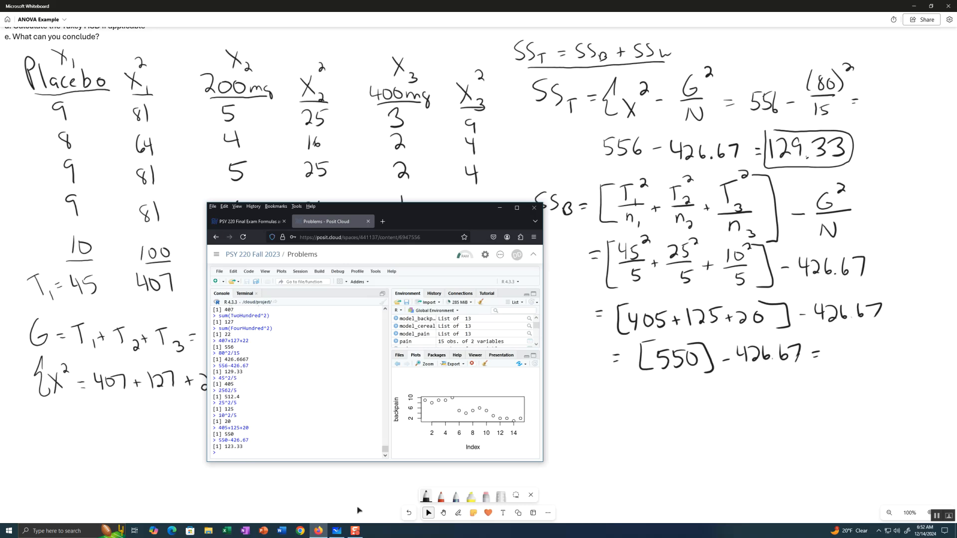
Handwrite the SS_B result 123.33 at the end of the last line and draw a box around it.
left_click_drag(835, 342, 834, 362)
left_click_drag(840, 347, 854, 362)
mouse_move(856, 346)
left_mouse_down()
mouse_move(856, 364)
mouse_move(889, 353)
mouse_move(878, 359)
left_mouse_up()
left_click(872, 362)
mouse_move(895, 344)
left_mouse_down()
mouse_move(911, 351)
mouse_move(897, 360)
left_mouse_up()
mouse_move(830, 336)
left_mouse_down()
mouse_move(919, 380)
mouse_move(864, 330)
mouse_move(833, 335)
left_mouse_up()
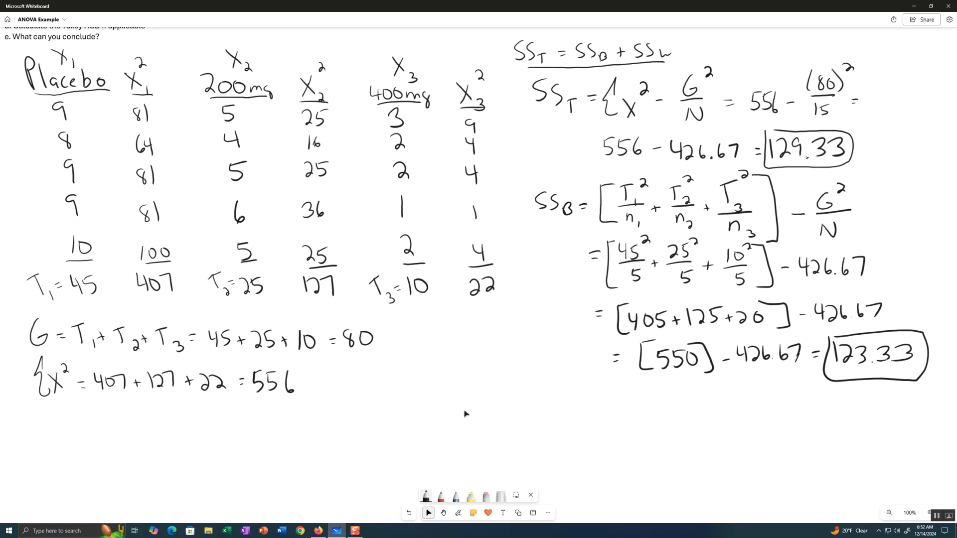
Handwrite the formula SS_W = SS₁ + SS₂ + SS₃ in the empty space beneath the SS_B calculation.
left_click(443, 513)
left_click_drag(618, 455, 588, 344)
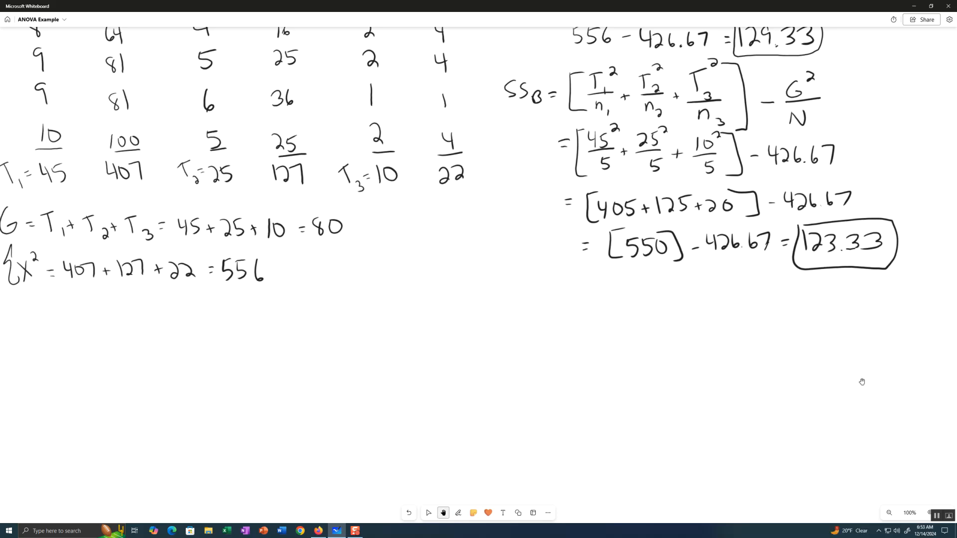
left_click(889, 513)
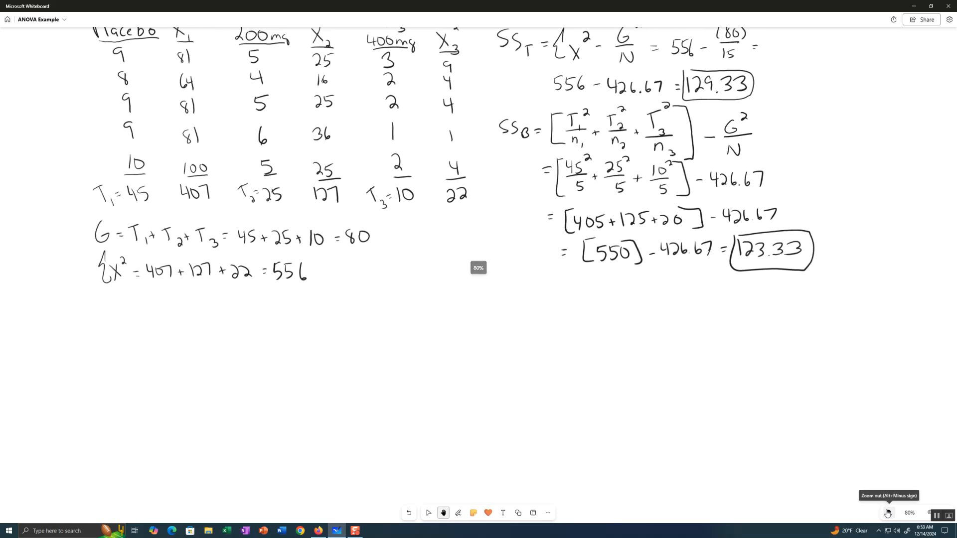
left_click(888, 514)
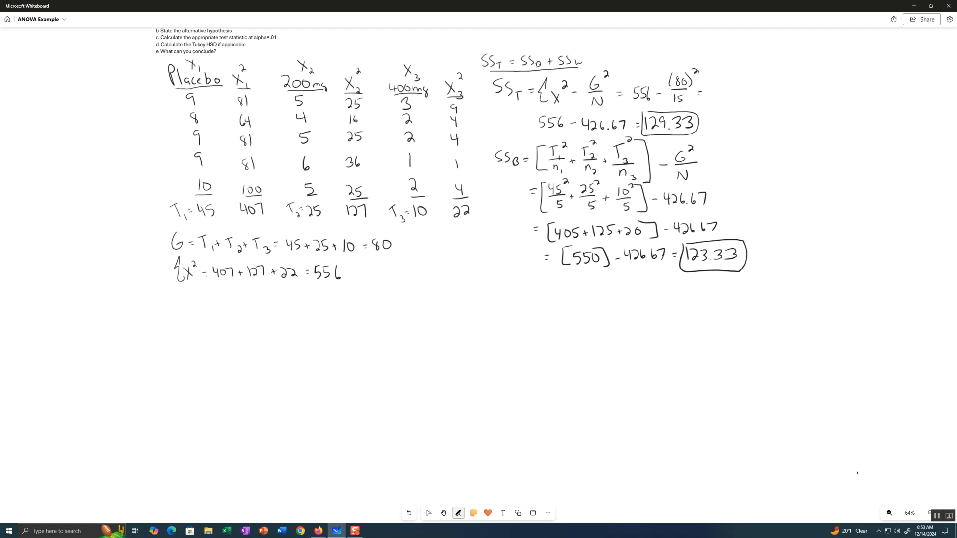
mouse_move(507, 282)
left_mouse_down()
mouse_move(498, 299)
mouse_move(599, 304)
mouse_move(615, 295)
left_mouse_up()
mouse_move(635, 285)
left_mouse_down()
mouse_move(627, 301)
mouse_move(699, 303)
mouse_move(717, 313)
left_mouse_up()
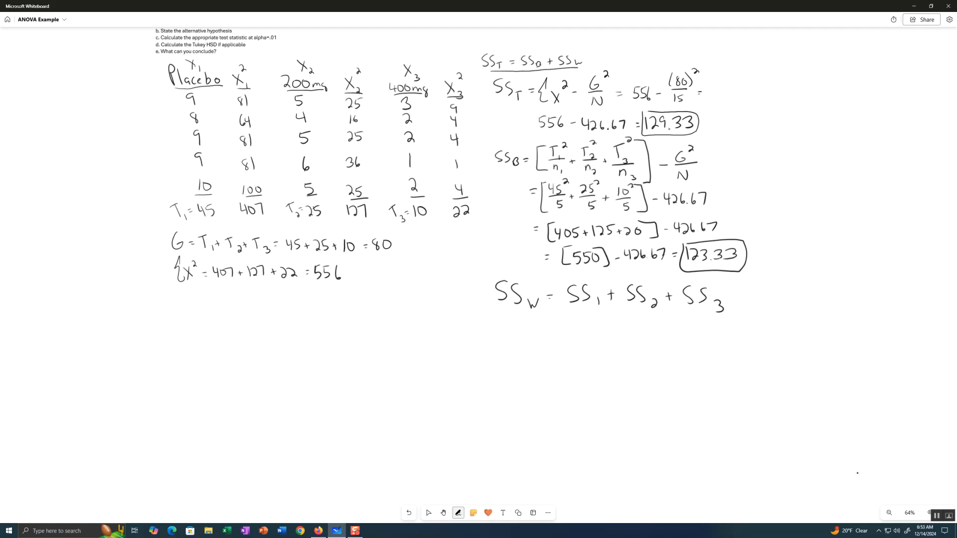
Handwrite SS₁ = ΣX₁² − (ΣX₁)²/n₁ = in the empty space beside the SS_T formula.
left_click(443, 513)
left_click(458, 513)
mouse_move(754, 70)
left_mouse_down()
mouse_move(743, 85)
mouse_move(757, 89)
left_mouse_up()
mouse_move(804, 59)
left_mouse_down()
mouse_move(805, 93)
mouse_move(820, 92)
left_mouse_up()
mouse_move(821, 77)
left_mouse_down()
mouse_move(811, 92)
mouse_move(832, 70)
mouse_move(875, 74)
left_mouse_up()
mouse_move(877, 56)
left_mouse_down()
mouse_move(886, 80)
mouse_move(871, 94)
left_mouse_up()
left_click_drag(873, 91, 873, 97)
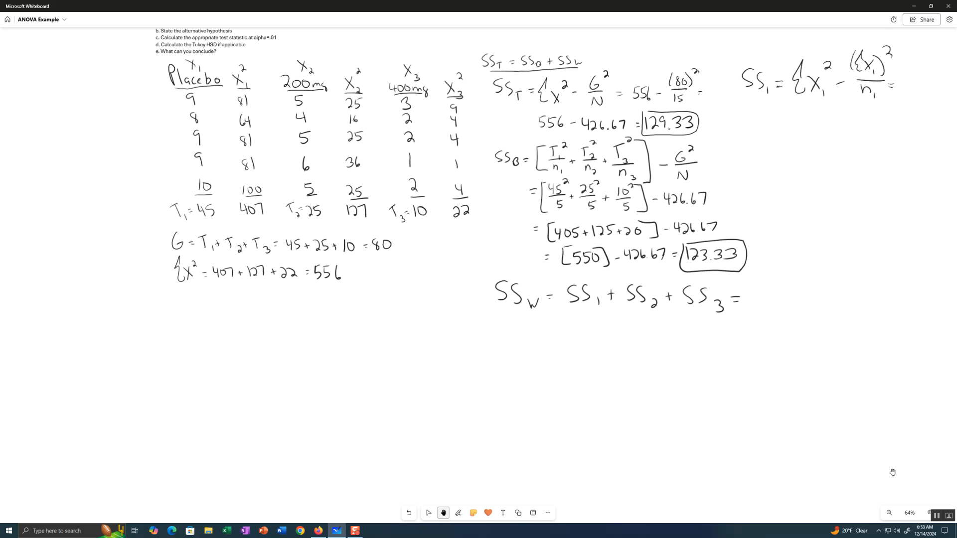
Erase the SS₁ formula written beside the SS_T calculation.
left_click(930, 513)
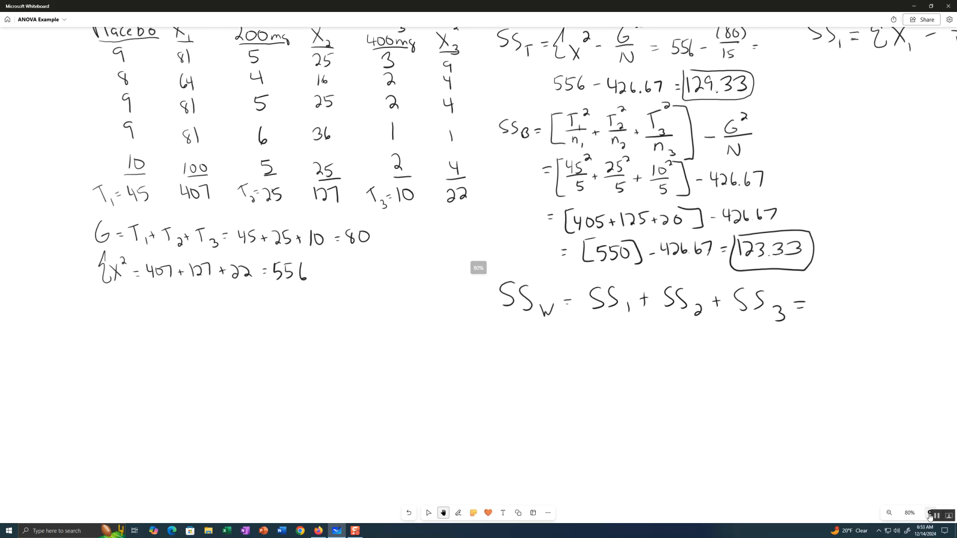
left_click(930, 514)
left_click_drag(862, 411, 671, 416)
left_click_drag(728, 185, 548, 267)
left_click_drag(651, 246, 612, 278)
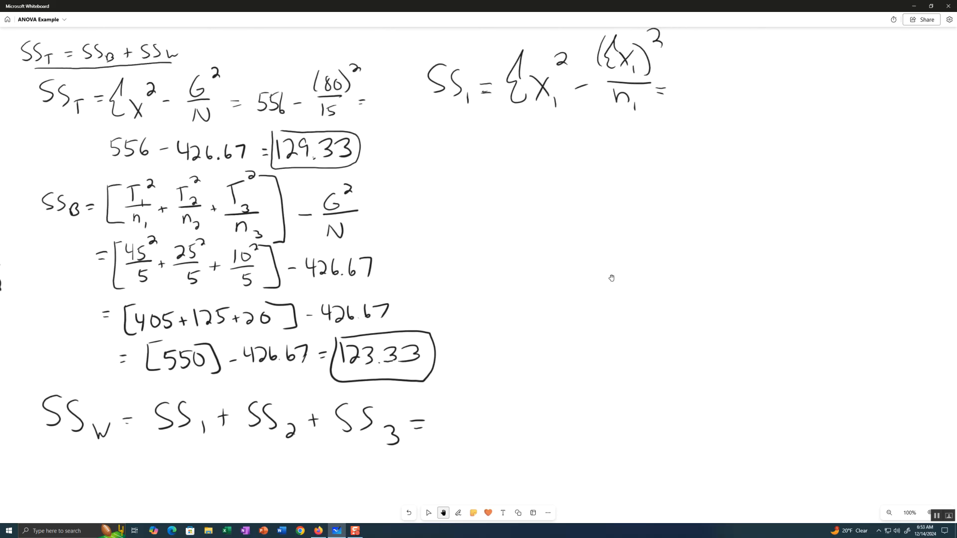
key("alt+w")
key("alt+w")
left_click_drag(443, 266, 603, 278)
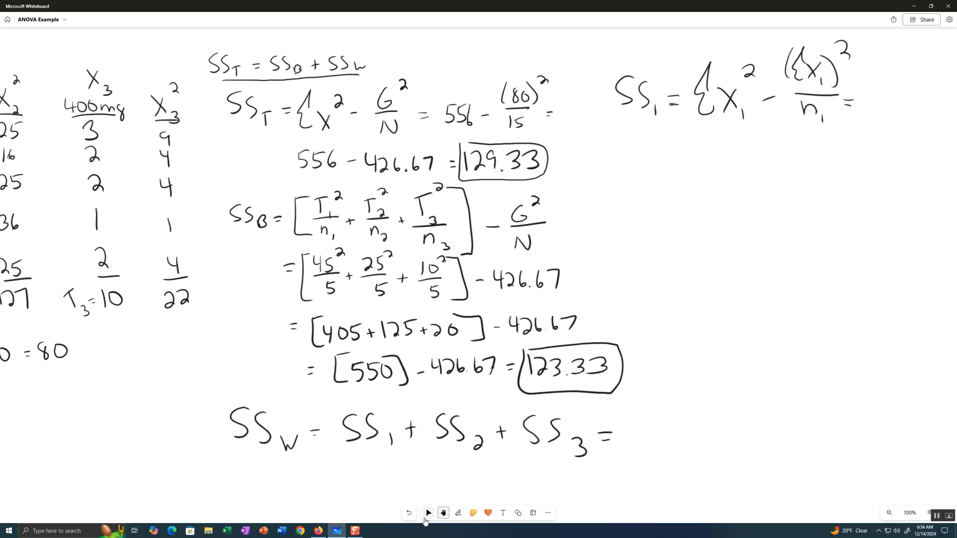
left_click(458, 513)
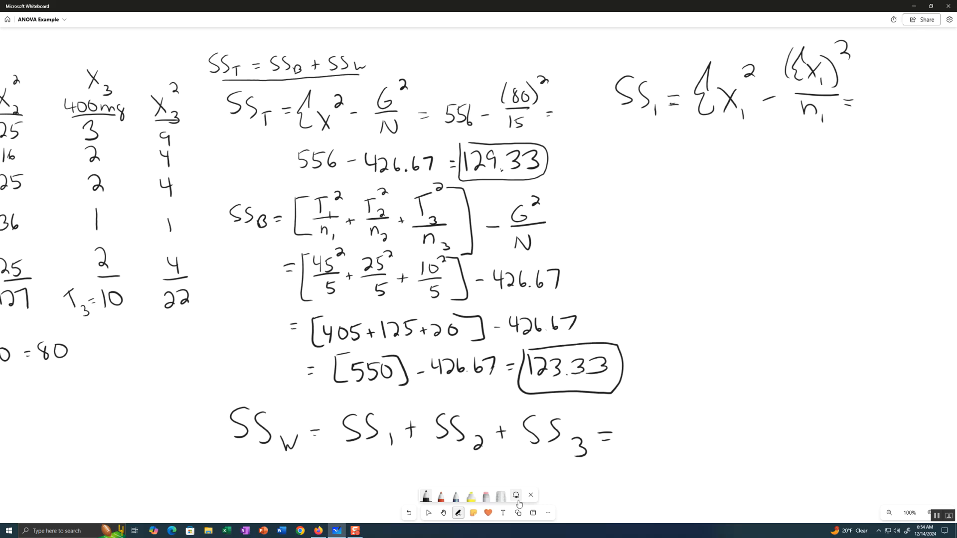
left_click(486, 496)
mouse_move(654, 84)
left_mouse_down()
mouse_move(684, 109)
mouse_move(825, 92)
mouse_move(812, 75)
mouse_move(815, 131)
mouse_move(829, 80)
left_mouse_up()
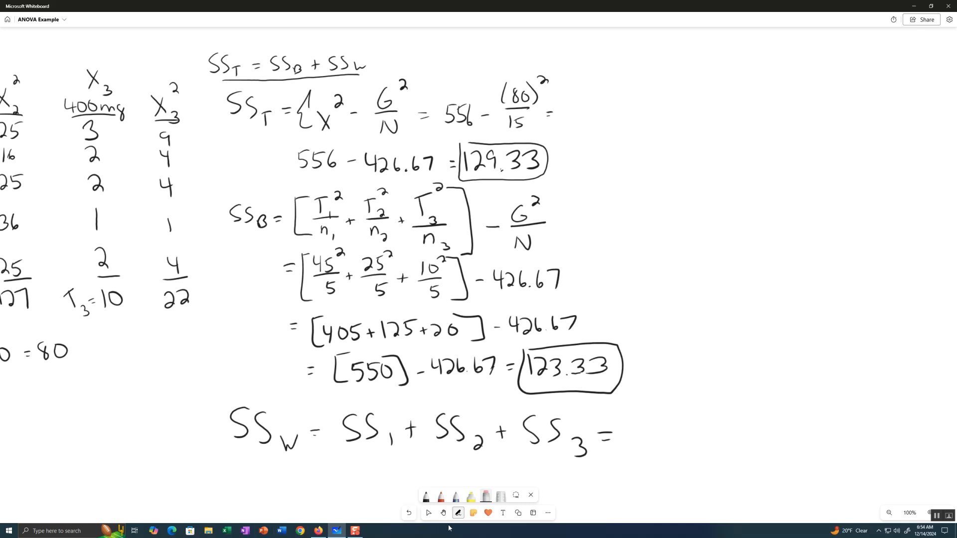
left_click(443, 513)
left_click_drag(194, 384, 434, 365)
left_click_drag(332, 371, 384, 366)
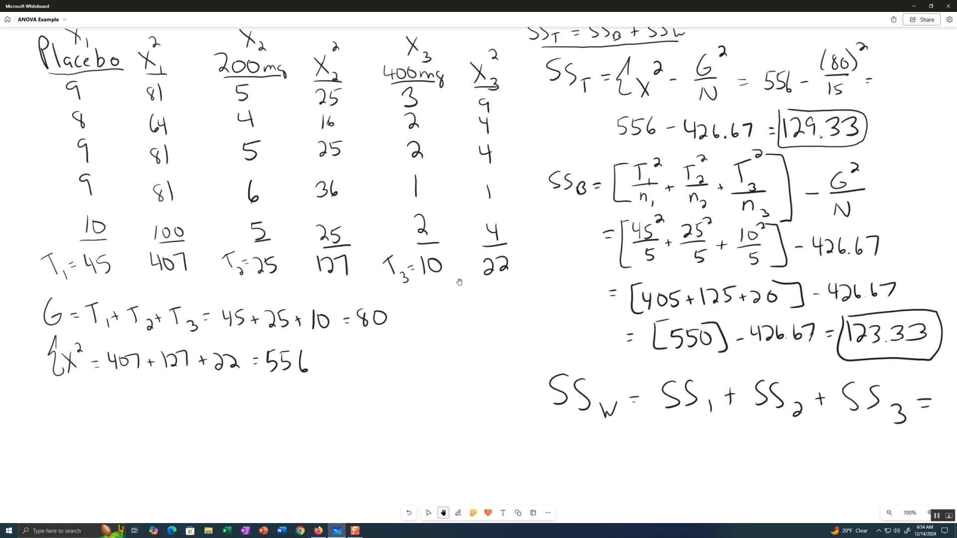
left_click_drag(444, 386, 444, 386)
mouse_move(31, 396)
left_mouse_down()
mouse_move(22, 406)
mouse_move(43, 396)
left_mouse_up()
left_click(458, 513)
left_click(486, 496)
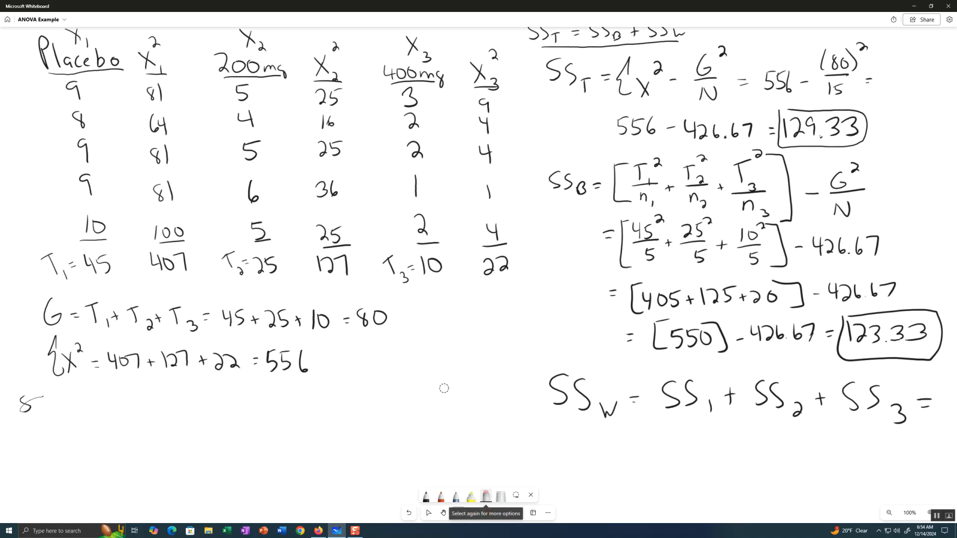
key("ctrl+z")
left_click(426, 496)
left_click_drag(39, 402, 30, 421)
mouse_move(52, 403)
left_mouse_down()
mouse_move(45, 422)
mouse_move(85, 409)
left_mouse_up()
left_click_drag(79, 415, 85, 413)
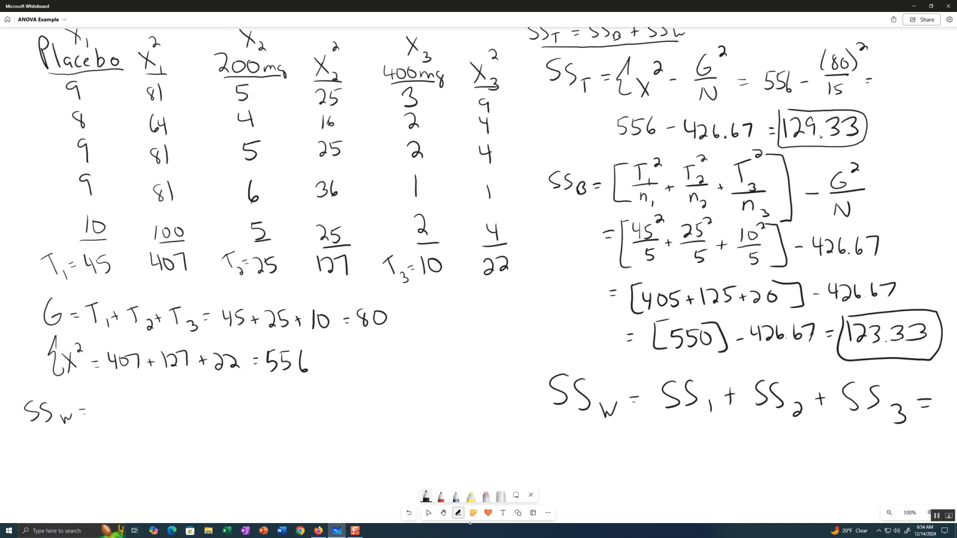
left_click(486, 497)
mouse_move(67, 418)
left_mouse_down()
mouse_move(33, 412)
mouse_move(47, 412)
left_mouse_up()
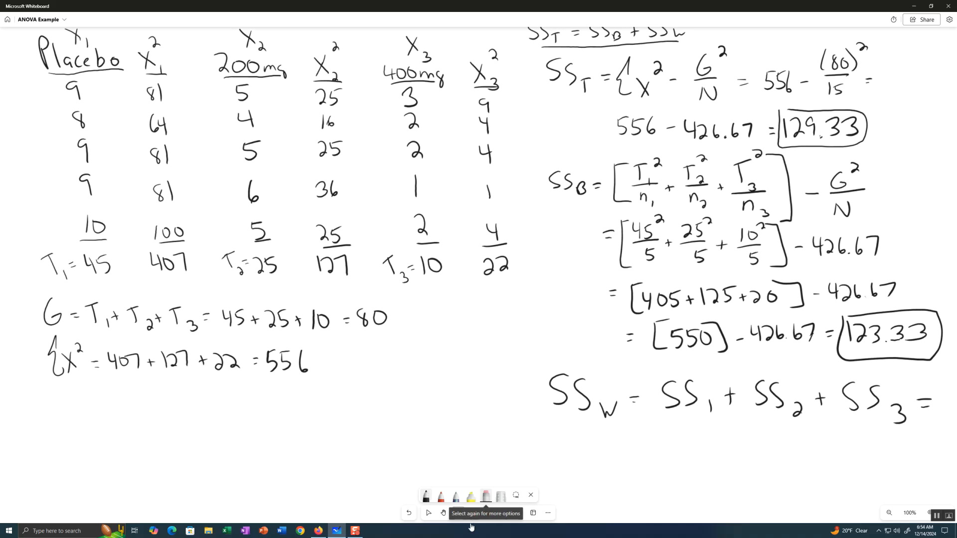
Handwrite SS₁ = ΣX₁² − (ΣX₁)²/n₁ = beneath the ΣX² line under the data table.
left_click(427, 497)
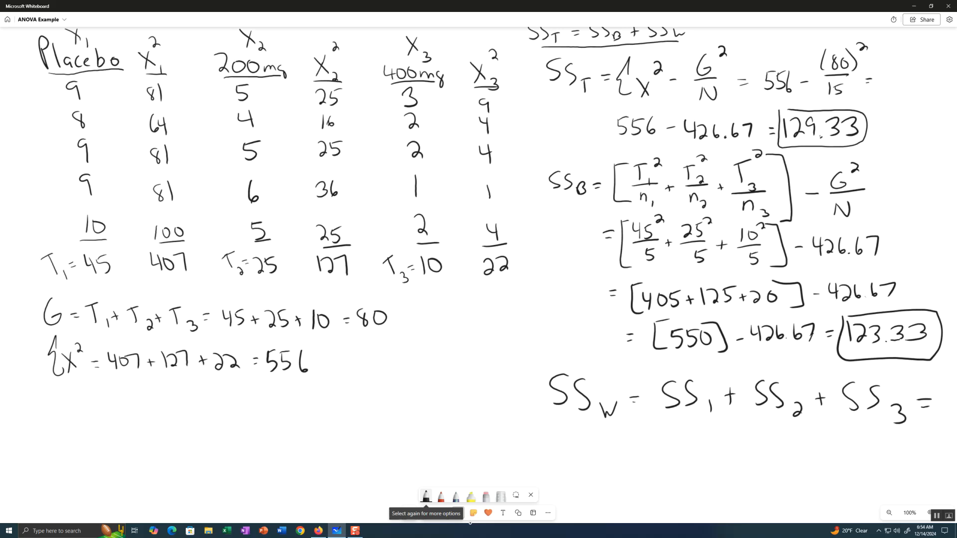
mouse_move(48, 404)
left_mouse_down()
mouse_move(35, 425)
mouse_move(69, 427)
mouse_move(80, 412)
left_mouse_up()
mouse_move(75, 417)
left_mouse_down()
mouse_move(88, 409)
mouse_move(98, 423)
left_mouse_up()
mouse_move(100, 407)
left_mouse_down()
mouse_move(110, 419)
mouse_move(103, 420)
mouse_move(119, 423)
left_mouse_up()
left_click_drag(113, 398, 145, 408)
mouse_move(165, 382)
left_mouse_down()
mouse_move(159, 407)
mouse_move(166, 394)
mouse_move(172, 405)
left_mouse_up()
mouse_move(182, 391)
left_mouse_down()
mouse_move(180, 401)
mouse_move(197, 409)
mouse_move(205, 385)
left_mouse_up()
left_click_drag(158, 410, 197, 406)
left_click_drag(173, 418, 184, 429)
left_click_drag(189, 423, 190, 430)
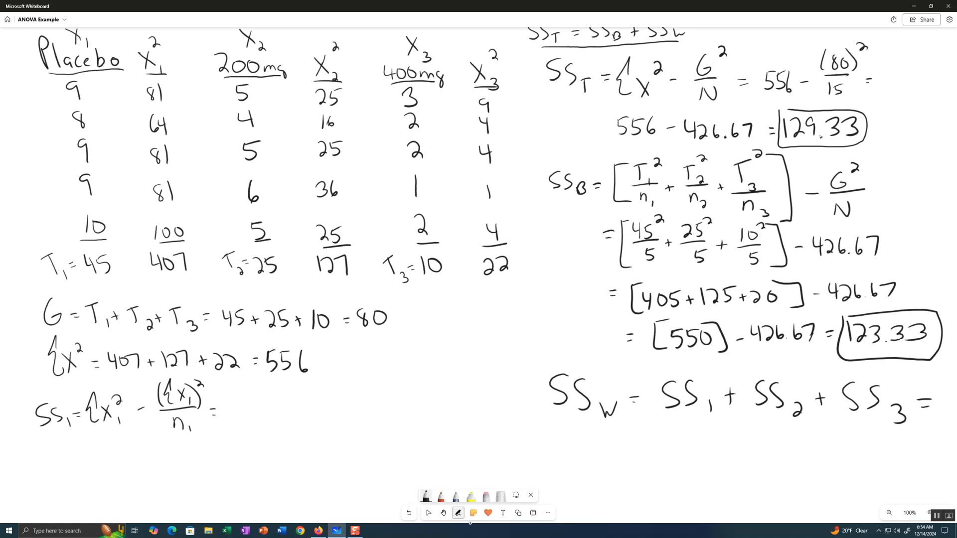
Continue the SS₁ line with the substituted values 407 − (45)²/5 =.
mouse_move(225, 398)
left_mouse_down()
mouse_move(226, 410)
mouse_move(235, 409)
left_mouse_up()
left_click_drag(233, 400, 233, 419)
left_click_drag(243, 404, 244, 404)
mouse_move(251, 401)
left_mouse_down()
mouse_move(262, 400)
mouse_move(258, 418)
left_mouse_up()
left_click_drag(272, 410, 278, 410)
left_click_drag(295, 385, 303, 401)
mouse_move(302, 385)
left_mouse_down()
mouse_move(291, 407)
mouse_move(316, 405)
mouse_move(328, 382)
left_mouse_up()
left_click_drag(290, 408, 319, 406)
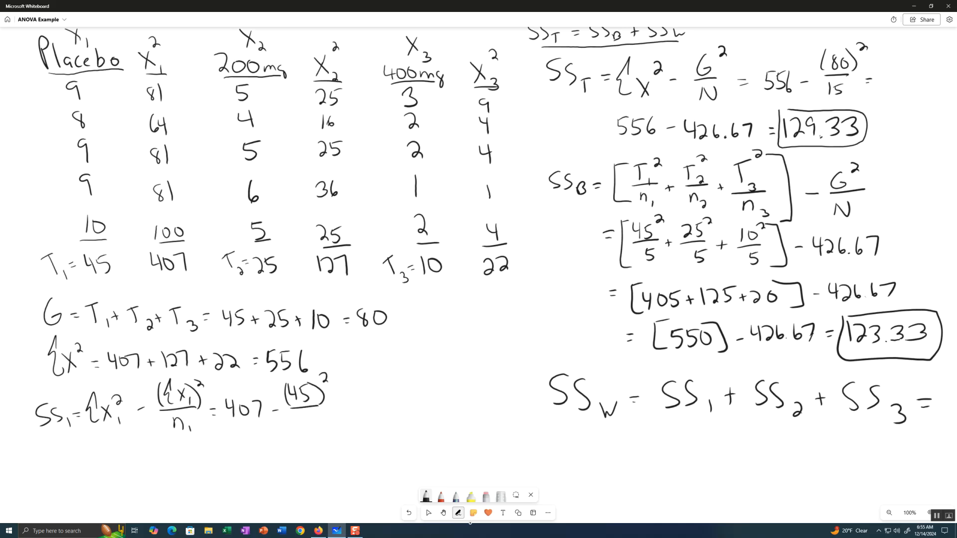
mouse_move(302, 413)
left_mouse_down()
mouse_move(301, 426)
mouse_move(311, 410)
mouse_move(336, 407)
left_mouse_up()
left_click_drag(329, 413, 336, 412)
Finish the SS₁ line with 407 − 405 = 2.
mouse_move(342, 394)
left_mouse_down()
mouse_move(346, 413)
mouse_move(359, 399)
left_mouse_up()
mouse_move(366, 398)
left_mouse_down()
mouse_move(370, 411)
mouse_move(385, 406)
left_mouse_up()
mouse_move(395, 397)
left_mouse_down()
mouse_move(394, 411)
mouse_move(404, 397)
mouse_move(412, 409)
left_mouse_up()
left_click_drag(415, 397, 458, 408)
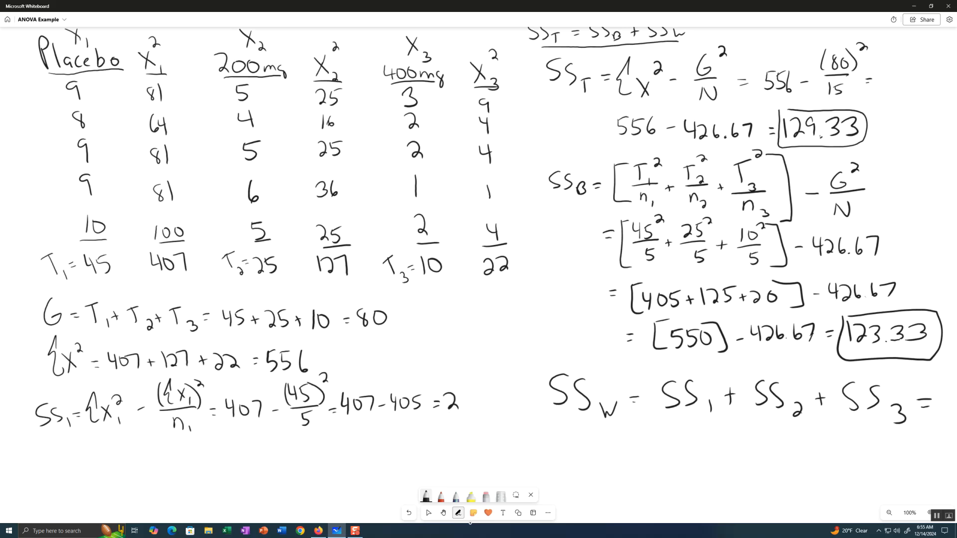
Handwrite SS₂ = ΣX₂² − (ΣX₂)²/n₂ = beneath the SS₁ line.
mouse_move(48, 447)
left_mouse_down()
mouse_move(36, 460)
mouse_move(76, 469)
left_mouse_up()
mouse_move(86, 452)
left_mouse_down()
mouse_move(99, 451)
mouse_move(111, 469)
mouse_move(126, 461)
left_mouse_up()
mouse_move(128, 448)
left_mouse_down()
mouse_move(122, 463)
mouse_move(141, 469)
mouse_move(140, 445)
mouse_move(223, 454)
left_mouse_up()
mouse_move(216, 432)
left_mouse_down()
mouse_move(226, 454)
mouse_move(206, 476)
mouse_move(218, 482)
mouse_move(240, 454)
left_mouse_up()
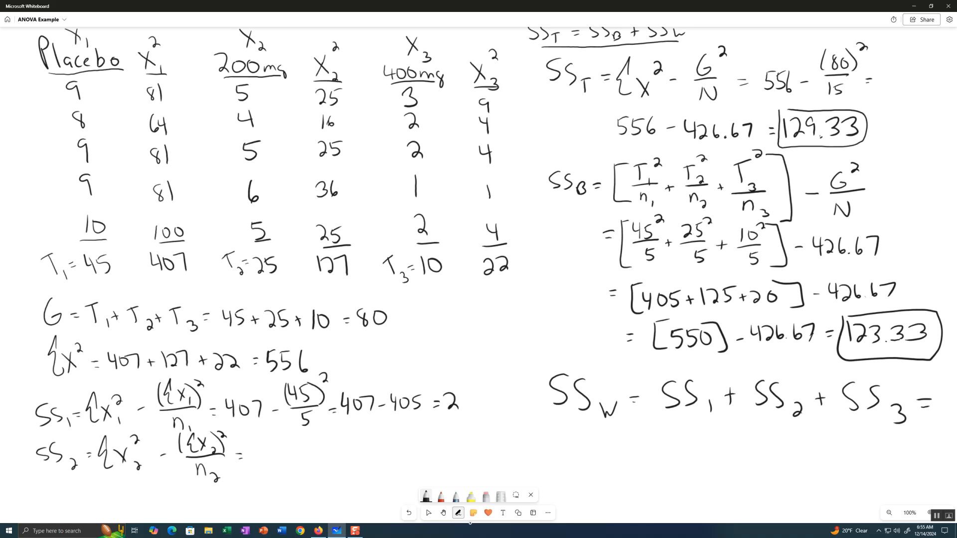
Complete the SS₂ line with 127 − 125 = 2.
left_click_drag(255, 447, 257, 466)
left_click_drag(259, 450, 272, 464)
left_click_drag(271, 448, 277, 466)
left_click_drag(308, 448, 305, 467)
mouse_move(309, 452)
left_mouse_down()
mouse_move(320, 466)
mouse_move(328, 457)
mouse_move(323, 466)
left_mouse_up()
left_click_drag(323, 451, 346, 461)
left_click_drag(356, 449, 364, 463)
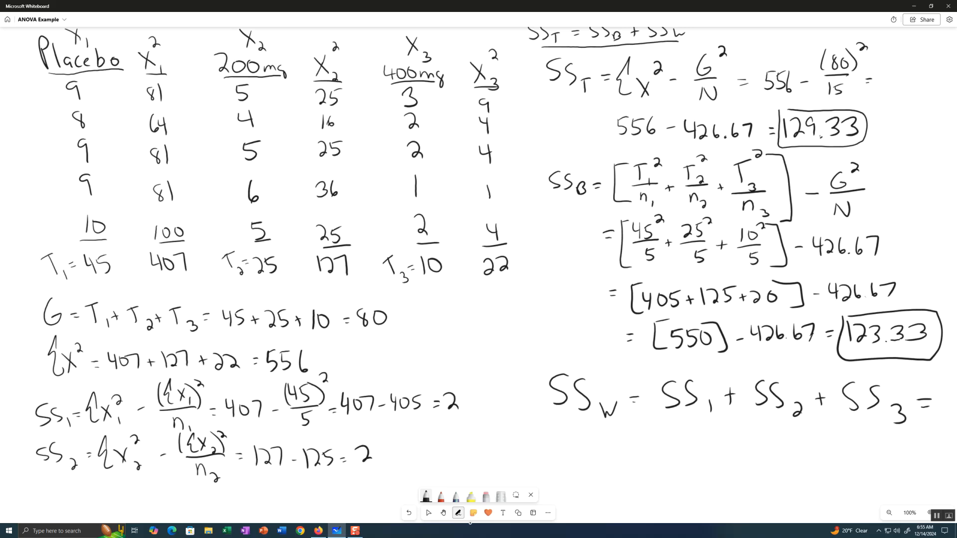
Handwrite SS₃ = ΣX₃² − (ΣX₃)²/n₃ = beneath the SS₂ line.
mouse_move(48, 490)
left_mouse_down()
mouse_move(37, 505)
mouse_move(78, 513)
left_mouse_up()
mouse_move(116, 481)
left_mouse_down()
mouse_move(118, 508)
mouse_move(131, 504)
left_mouse_up()
mouse_move(130, 492)
left_mouse_down()
mouse_move(126, 505)
mouse_move(139, 511)
mouse_move(143, 491)
mouse_move(168, 499)
left_mouse_up()
left_click_drag(177, 478, 180, 498)
mouse_move(181, 485)
left_mouse_down()
mouse_move(196, 501)
mouse_move(211, 485)
mouse_move(198, 515)
left_mouse_up()
left_click_drag(203, 511, 206, 518)
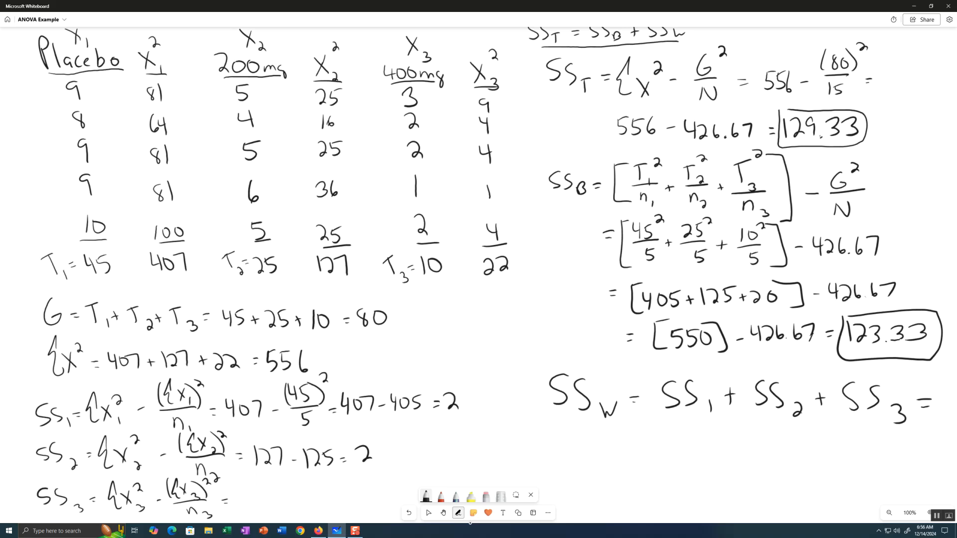
Complete the SS₃ line with 22 − 20 = 2.
left_click_drag(248, 495, 272, 506)
mouse_move(296, 491)
left_mouse_down()
mouse_move(309, 509)
mouse_move(315, 495)
mouse_move(332, 497)
left_mouse_up()
left_click_drag(326, 502, 332, 501)
left_click_drag(339, 490, 344, 501)
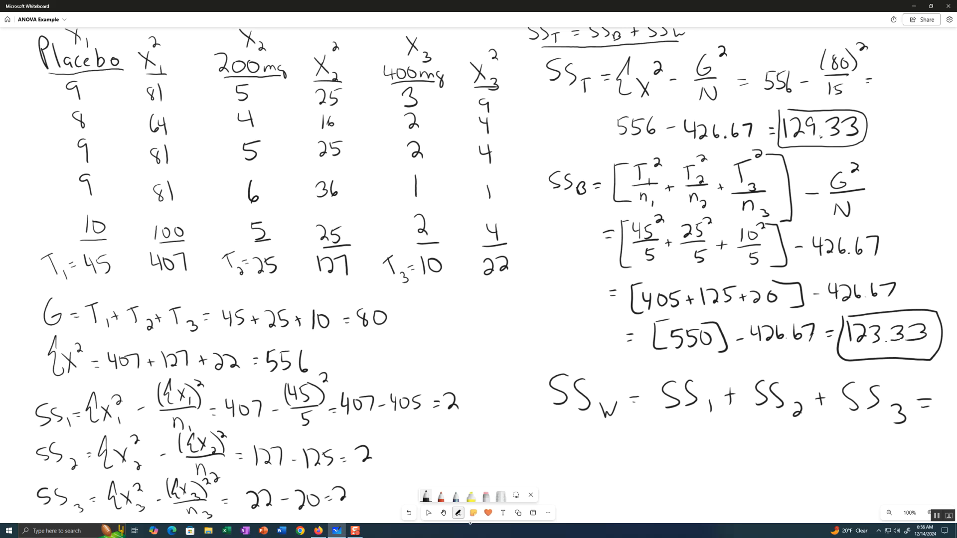
Handwrite SS_W = 2 + 2 + 2 = 6 beneath the SS_W formula and box the 6.
mouse_move(567, 433)
left_mouse_down()
mouse_move(556, 451)
mouse_move(657, 444)
left_mouse_up()
left_click_drag(652, 440, 697, 441)
mouse_move(693, 438)
left_mouse_down()
mouse_move(720, 445)
mouse_move(738, 438)
left_mouse_up()
mouse_move(732, 443)
left_mouse_down()
mouse_move(759, 443)
mouse_move(788, 415)
mouse_move(749, 422)
left_mouse_up()
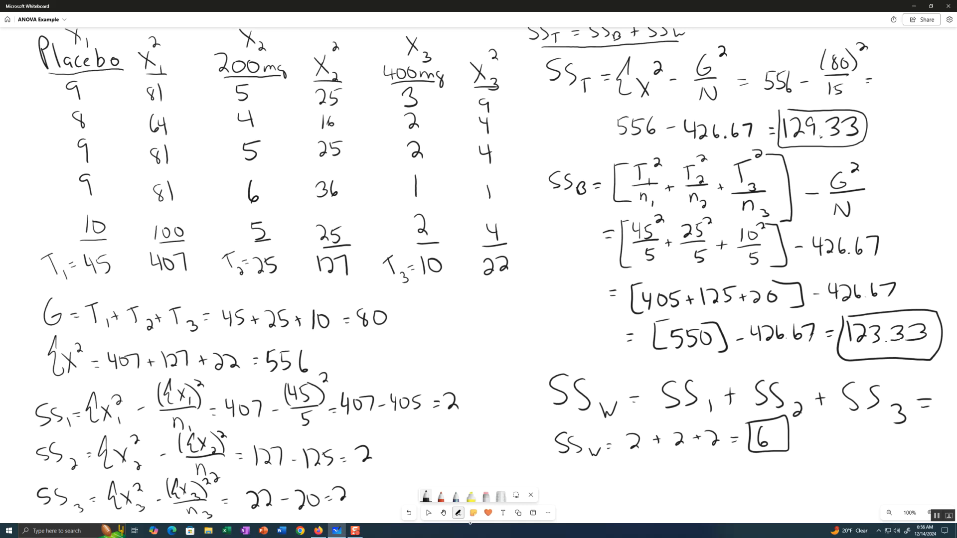
Handwrite df_T = N − 1 = 15 − 1 = 14 in the empty space beside the SS_T formula.
left_click(429, 513)
left_click(443, 513)
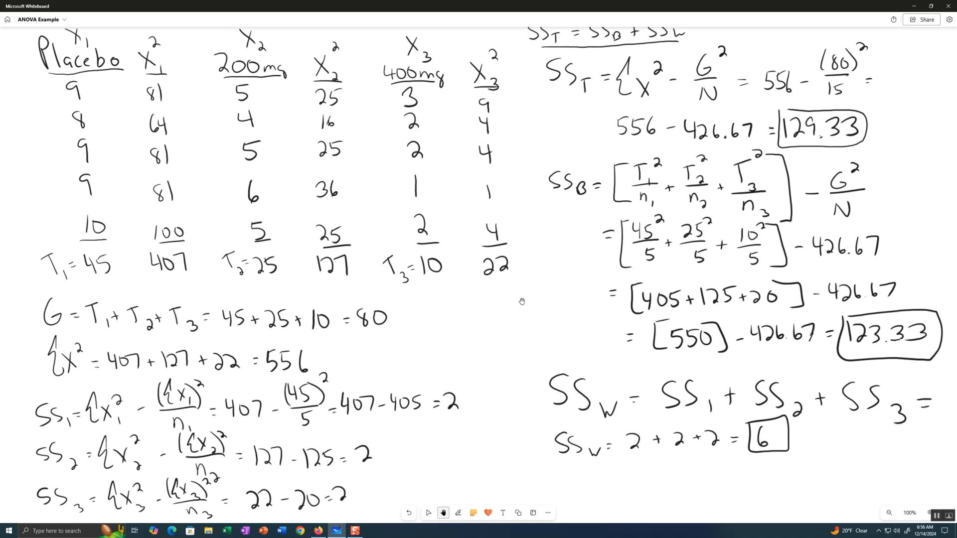
left_click_drag(522, 302, 389, 275)
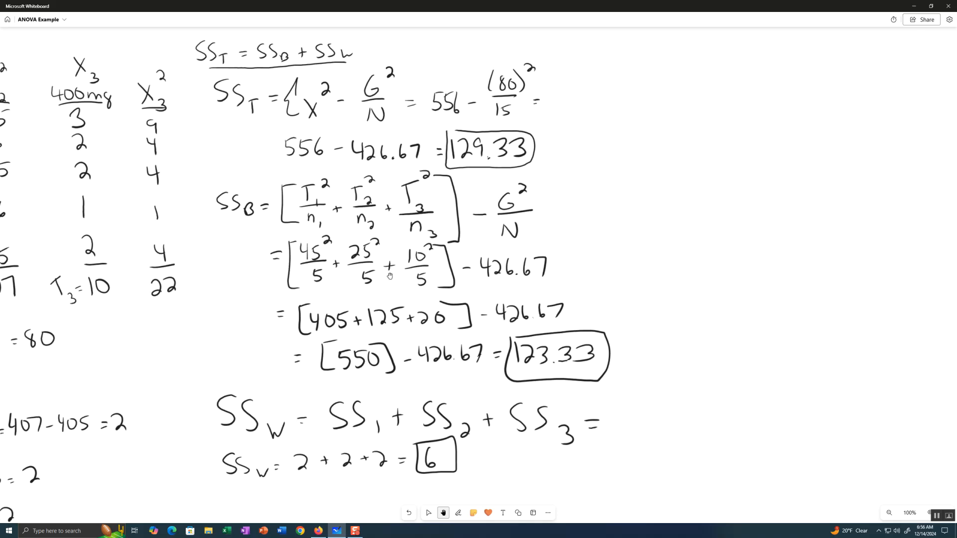
key("alt+w")
left_click_drag(595, 64, 604, 77)
mouse_move(600, 64)
left_mouse_down()
mouse_move(610, 63)
mouse_move(616, 82)
left_mouse_up()
mouse_move(614, 74)
left_mouse_down()
mouse_move(651, 69)
mouse_move(657, 58)
left_mouse_up()
left_click_drag(660, 67, 709, 76)
mouse_move(724, 61)
left_mouse_down()
mouse_move(716, 76)
mouse_move(735, 70)
left_mouse_up()
mouse_move(742, 59)
left_mouse_down()
mouse_move(742, 75)
mouse_move(786, 66)
left_mouse_up()
left_click_drag(785, 56, 784, 76)
Handwrite df_B = K − 1 = 3 − 1 = 2 beneath the df_T line, erasing the mistakenly written N −.
mouse_move(596, 101)
left_mouse_down()
mouse_move(616, 117)
mouse_move(644, 104)
left_mouse_up()
mouse_move(638, 110)
left_mouse_down()
mouse_move(668, 97)
mouse_move(676, 105)
left_mouse_up()
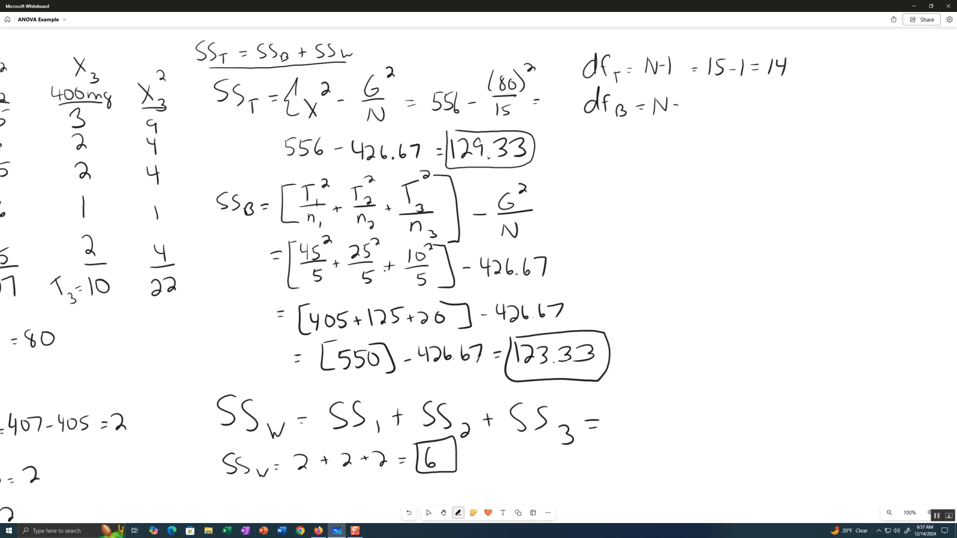
left_click(458, 513)
left_click(486, 496)
mouse_move(677, 105)
left_mouse_down()
mouse_move(654, 106)
mouse_move(660, 116)
left_mouse_up()
left_click(427, 496)
mouse_move(670, 95)
left_mouse_down()
mouse_move(671, 116)
mouse_move(680, 108)
mouse_move(687, 118)
left_mouse_up()
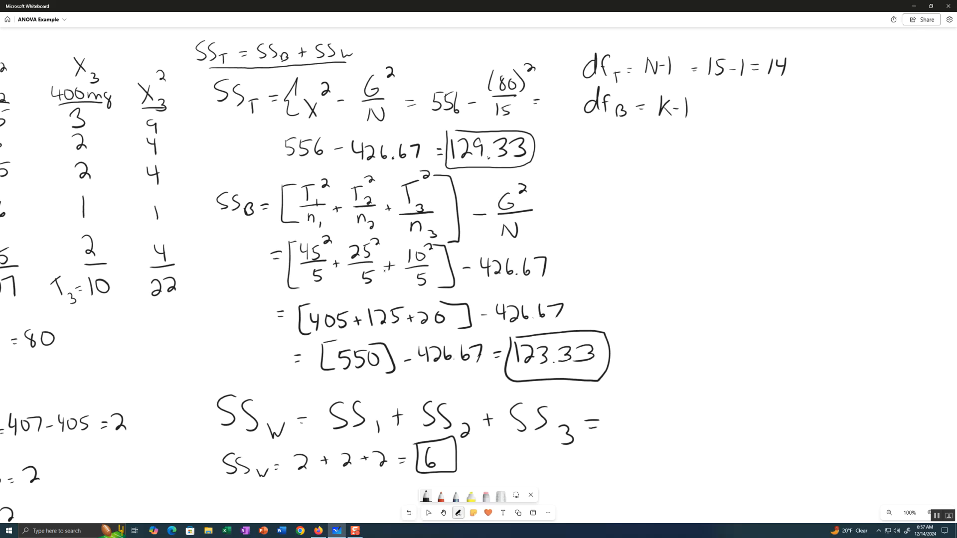
left_click_drag(700, 109, 707, 108)
mouse_move(715, 100)
left_mouse_down()
mouse_move(726, 103)
mouse_move(716, 116)
mouse_move(742, 111)
left_mouse_up()
mouse_move(747, 99)
left_mouse_down()
mouse_move(748, 119)
mouse_move(795, 113)
left_mouse_up()
Handwrite df_W = N − K = 15 − 3 = 12 beneath the df_B line.
mouse_move(592, 141)
left_mouse_down()
mouse_move(599, 131)
mouse_move(608, 158)
mouse_move(669, 142)
left_mouse_up()
left_click_drag(672, 153, 683, 156)
mouse_move(693, 139)
left_mouse_down()
mouse_move(684, 153)
mouse_move(726, 153)
left_mouse_up()
mouse_move(726, 139)
left_mouse_down()
mouse_move(758, 155)
mouse_move(790, 153)
left_mouse_up()
left_click_drag(795, 142, 809, 154)
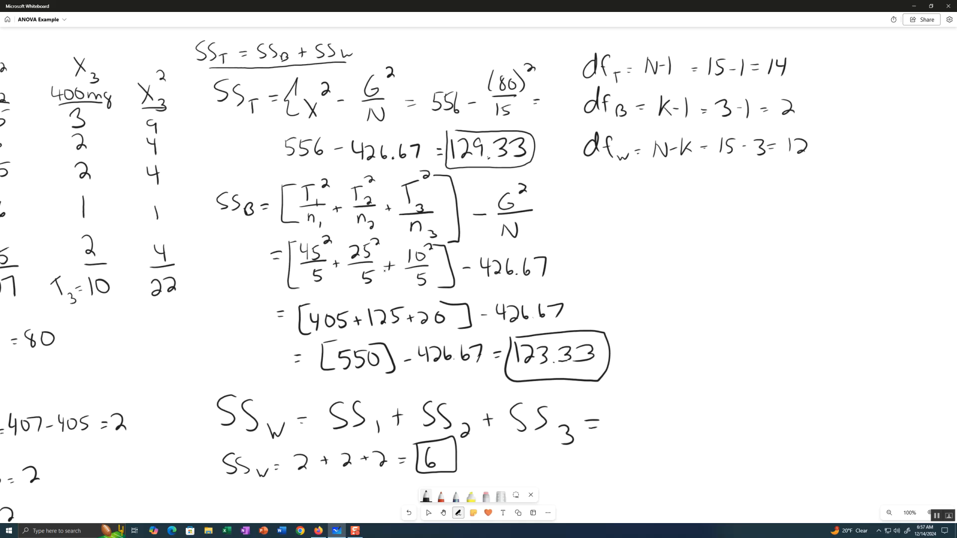
Handwrite MS_B = SS_B / df_B = 123.33 / 2 = beneath the df_W line.
mouse_move(588, 185)
left_mouse_down()
mouse_move(587, 210)
mouse_move(611, 200)
mouse_move(605, 210)
mouse_move(622, 217)
left_mouse_up()
left_click_drag(637, 203, 694, 204)
mouse_move(668, 216)
left_mouse_down()
mouse_move(662, 228)
mouse_move(671, 229)
left_mouse_up()
left_click_drag(678, 215, 684, 230)
left_click_drag(683, 221, 692, 230)
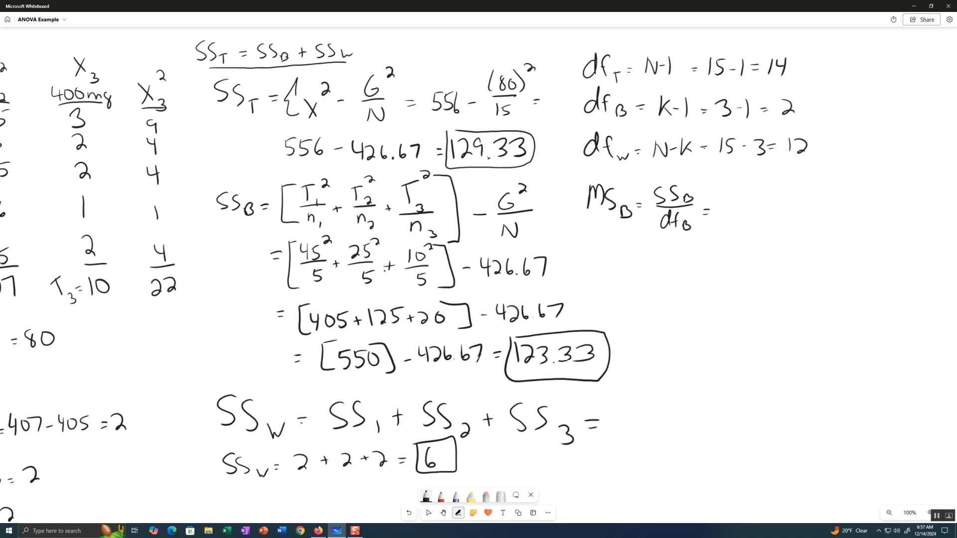
left_click_drag(729, 189, 729, 200)
mouse_move(733, 190)
left_mouse_down()
mouse_move(783, 207)
mouse_move(760, 230)
left_mouse_up()
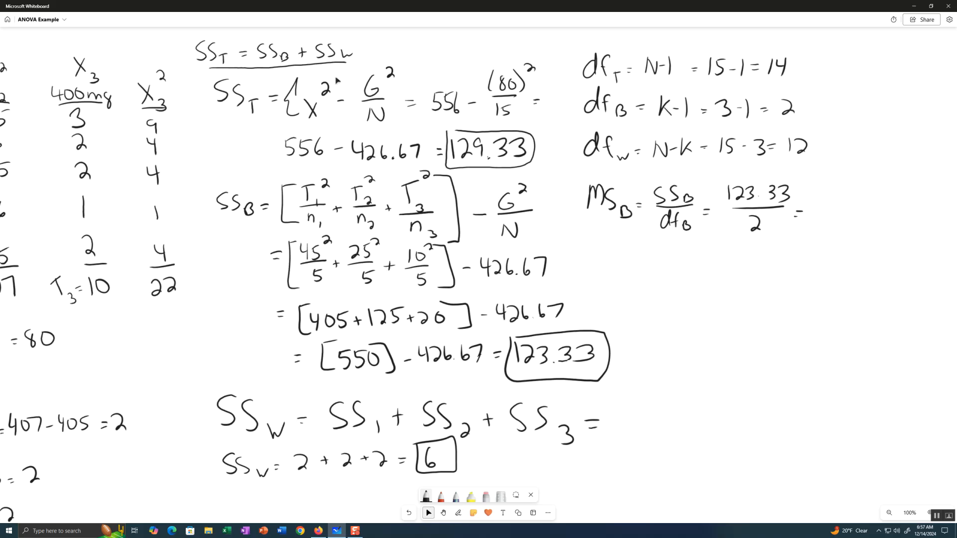
Compute 123.33/2 in the R console of Posit Cloud, and handwrite 61.67 at the end of the whiteboard's MS_B line.
left_click(318, 531)
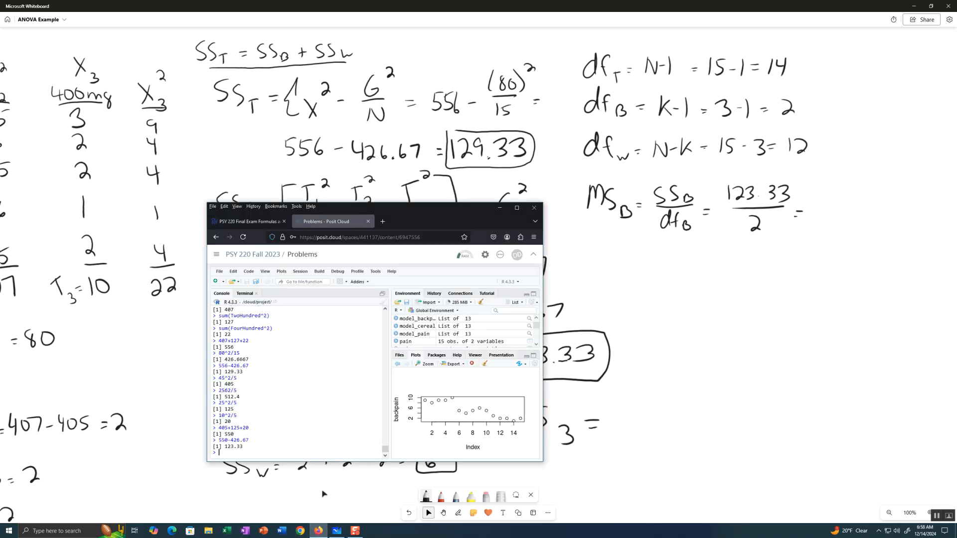
type("123.33/2")
key("Return")
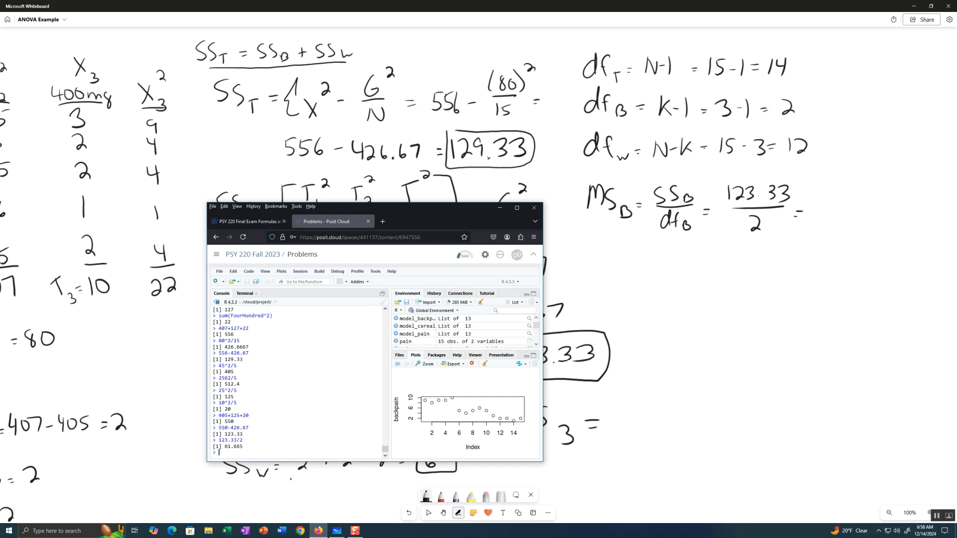
left_click_drag(824, 198, 818, 213)
mouse_move(834, 198)
left_mouse_down()
mouse_move(836, 218)
mouse_move(846, 215)
left_mouse_up()
left_click(841, 217)
mouse_move(855, 204)
left_mouse_down()
mouse_move(871, 202)
mouse_move(865, 218)
left_mouse_up()
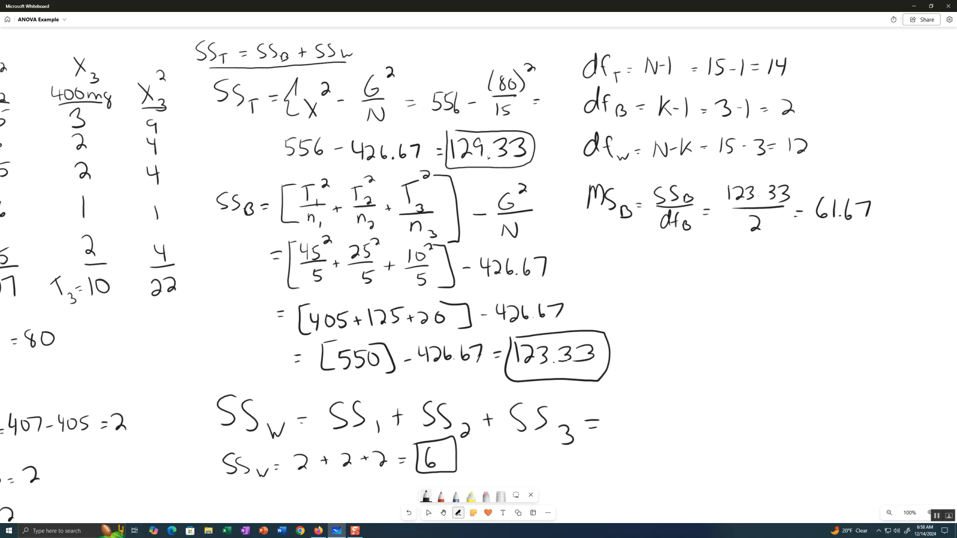
Handwrite MS_W = SS_W / df_W = 6 / 12 = .5 beneath the MS_B line.
left_click_drag(595, 269, 637, 266)
left_click(625, 267)
mouse_move(678, 245)
left_mouse_down()
mouse_move(666, 264)
mouse_move(705, 258)
mouse_move(683, 299)
mouse_move(709, 293)
left_mouse_up()
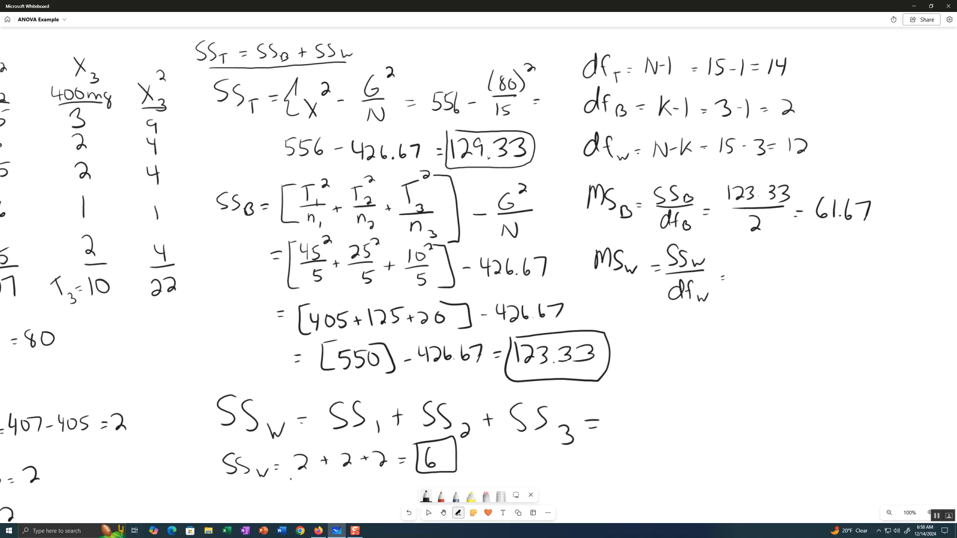
mouse_move(753, 244)
left_mouse_down()
mouse_move(749, 260)
mouse_move(769, 271)
left_mouse_up()
left_click_drag(749, 280, 749, 296)
mouse_move(754, 283)
left_mouse_down()
mouse_move(768, 296)
mouse_move(799, 272)
left_mouse_up()
mouse_move(789, 276)
left_mouse_down()
mouse_move(825, 278)
mouse_move(839, 261)
left_mouse_up()
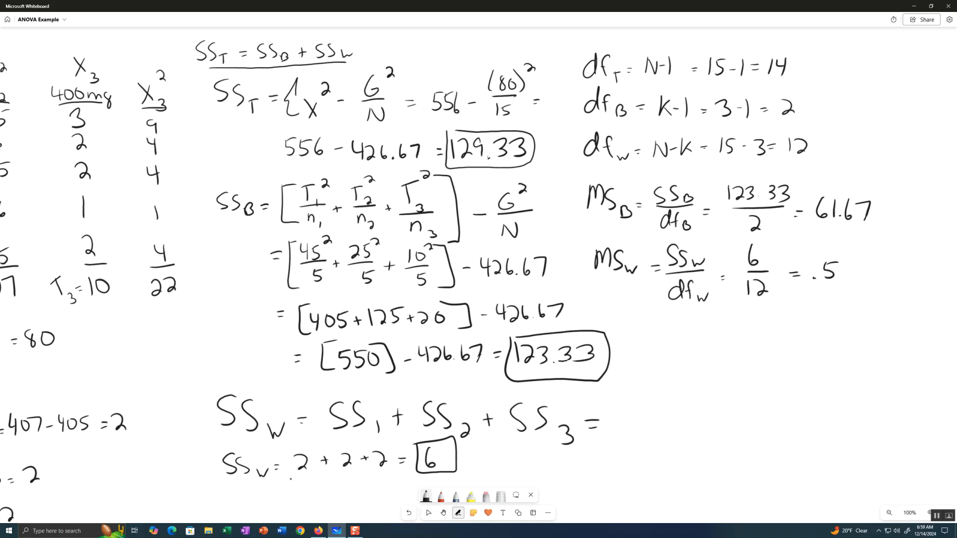
Handwrite F = MS_B / MS_W = 61.67 / .5 beneath the MS_W line.
left_click_drag(633, 326, 632, 351)
mouse_move(632, 323)
left_mouse_down()
mouse_move(647, 319)
mouse_move(644, 331)
mouse_move(657, 337)
left_mouse_up()
left_click_drag(652, 344, 710, 336)
mouse_move(708, 324)
left_mouse_down()
mouse_move(719, 329)
mouse_move(694, 360)
mouse_move(744, 335)
left_mouse_up()
mouse_move(739, 340)
left_mouse_down()
mouse_move(755, 325)
mouse_move(797, 329)
mouse_move(774, 360)
left_mouse_up()
left_click(776, 328)
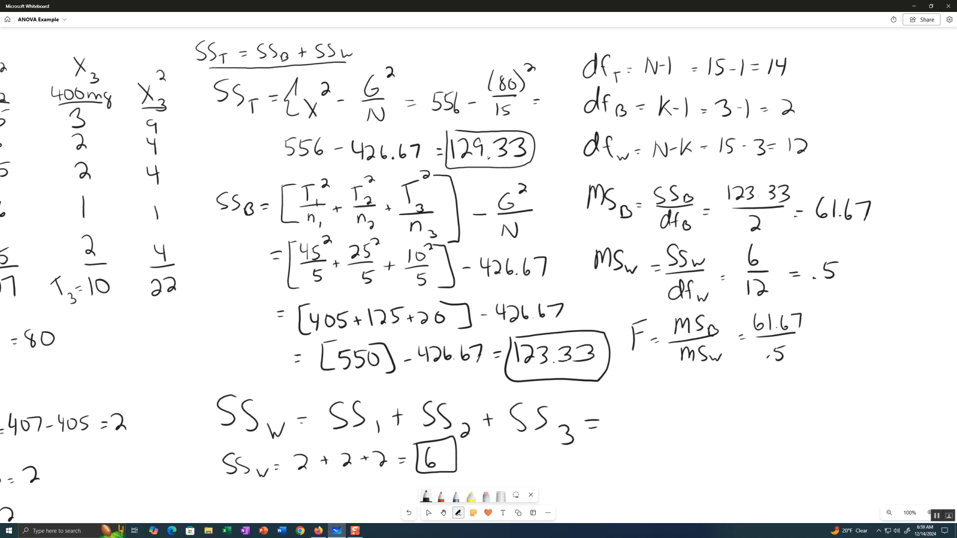
Compute 61.67/.5 in the R console, and handwrite a boxed 123.34 at the end of the whiteboard's F line.
left_click(318, 530)
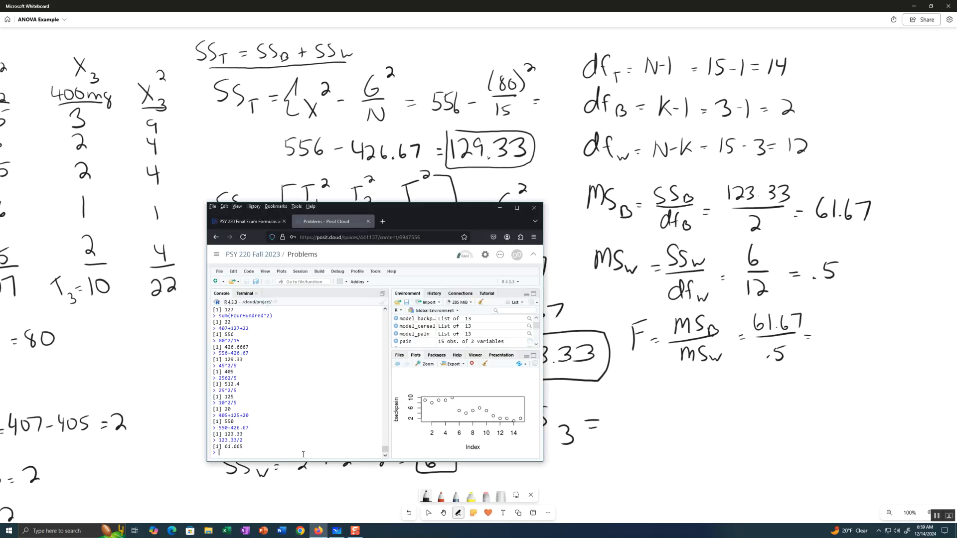
type("61.67/.5")
key("Return")
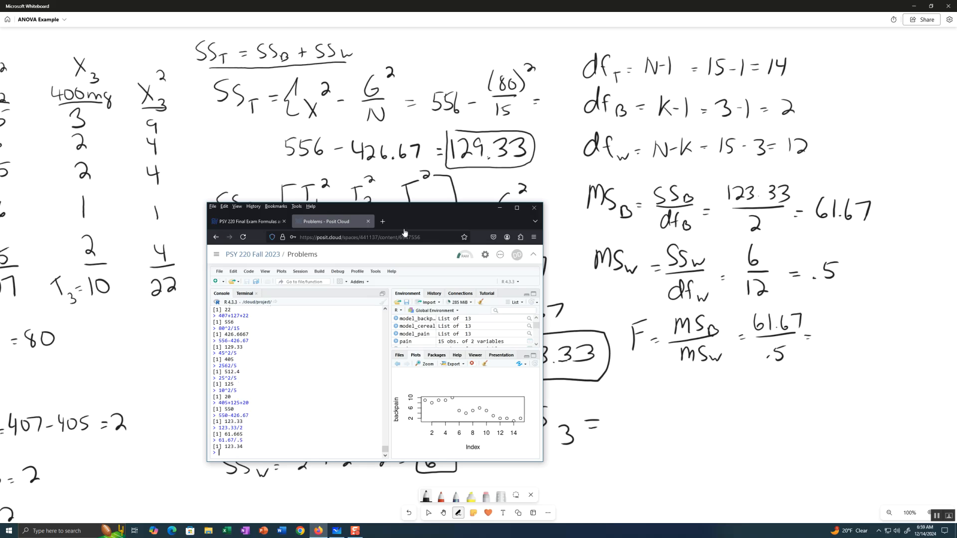
left_click(823, 323)
left_click_drag(824, 322, 823, 344)
mouse_move(830, 326)
left_mouse_down()
mouse_move(842, 342)
mouse_move(904, 333)
mouse_move(899, 347)
left_mouse_up()
mouse_move(817, 310)
left_mouse_down()
mouse_move(815, 368)
mouse_move(917, 309)
mouse_move(819, 306)
left_mouse_up()
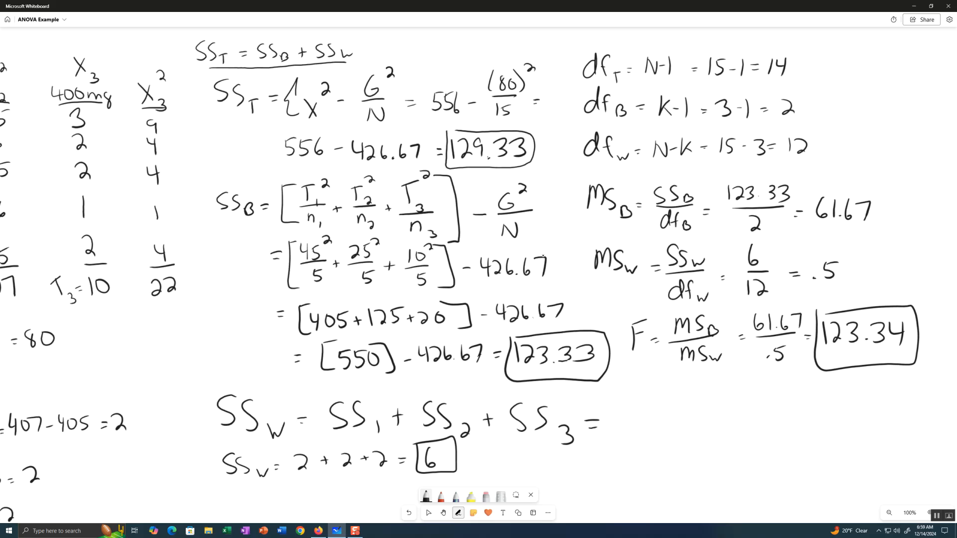
Handwrite the null hypothesis label H0: in the empty space beneath the SS_3 calculation.
left_click(428, 513)
left_click(444, 513)
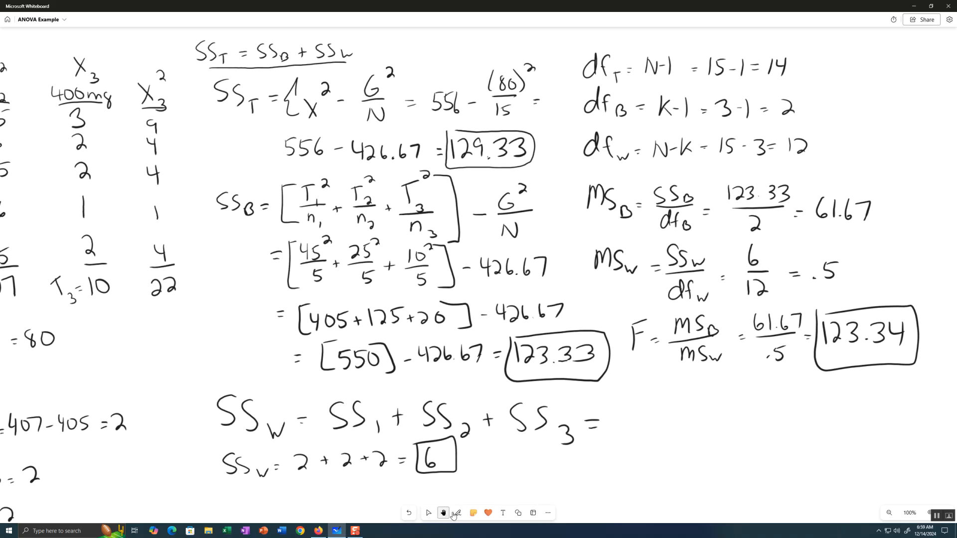
left_click_drag(152, 250, 322, 330)
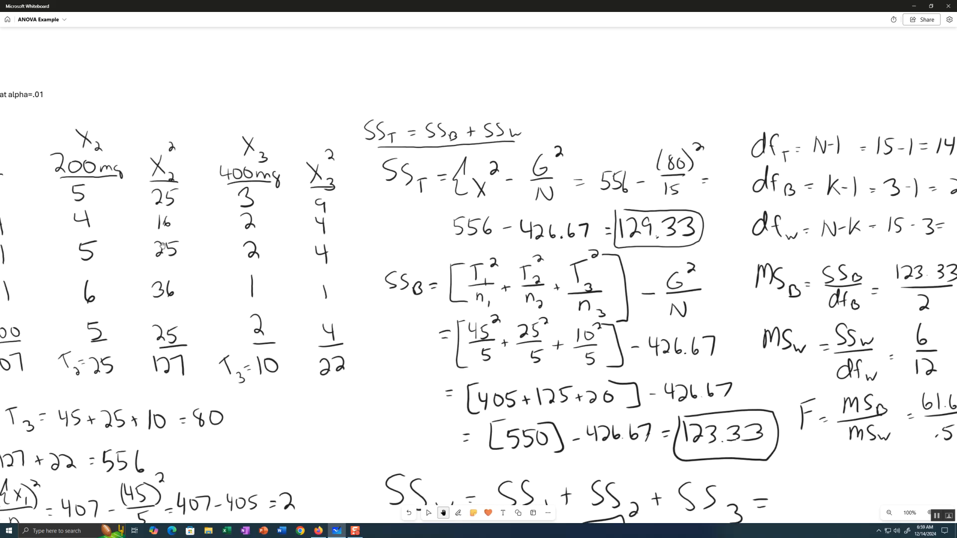
left_click_drag(162, 246, 347, 285)
left_click_drag(219, 258, 201, 288)
left_click_drag(209, 354, 216, 171)
left_click_drag(321, 442, 334, 169)
key("alt+w")
left_click_drag(39, 261, 41, 285)
mouse_move(44, 257)
left_mouse_down()
mouse_move(49, 279)
mouse_move(58, 263)
left_mouse_up()
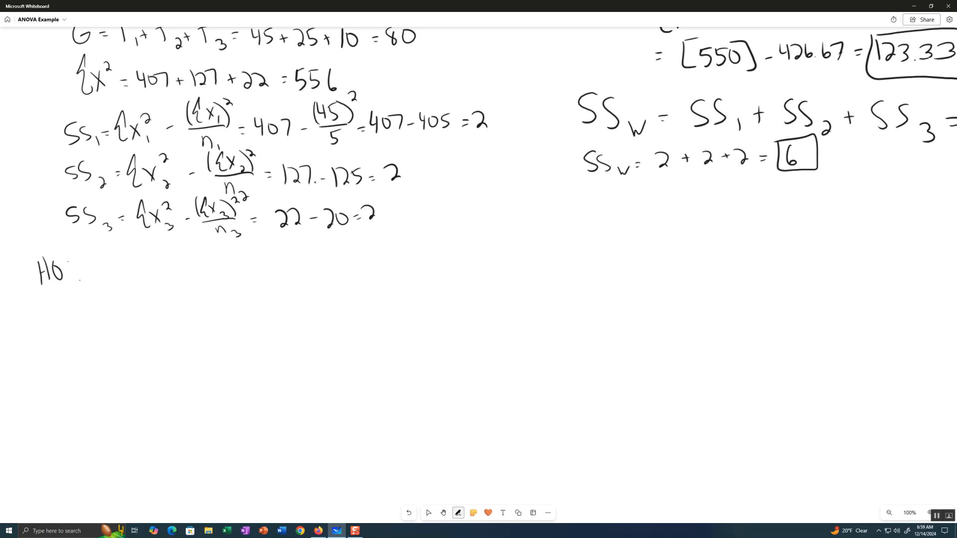
Handwrite "Ibuprofen has no effect on back pain" after the H0: label.
left_click_drag(100, 260, 99, 279)
mouse_move(94, 261)
left_mouse_down()
mouse_move(106, 260)
mouse_move(106, 280)
mouse_move(139, 284)
mouse_move(139, 276)
left_mouse_up()
left_click_drag(146, 276, 164, 275)
left_click_drag(162, 268, 178, 275)
left_click_drag(181, 269, 227, 275)
mouse_move(235, 265)
left_mouse_down()
mouse_move(229, 276)
mouse_move(264, 275)
mouse_move(273, 264)
mouse_move(291, 274)
left_mouse_up()
mouse_move(301, 255)
left_mouse_down()
mouse_move(296, 275)
mouse_move(302, 264)
left_mouse_up()
mouse_move(310, 258)
left_mouse_down()
mouse_move(306, 275)
mouse_move(311, 265)
left_mouse_up()
left_click_drag(314, 269, 328, 274)
mouse_move(333, 256)
left_mouse_down()
mouse_move(333, 274)
mouse_move(337, 264)
mouse_move(417, 266)
left_mouse_up()
mouse_move(423, 250)
left_mouse_down()
mouse_move(423, 268)
mouse_move(432, 268)
left_mouse_up()
mouse_move(451, 261)
left_mouse_down()
mouse_move(452, 275)
mouse_move(453, 262)
left_mouse_up()
left_click_drag(466, 254, 469, 261)
left_click_drag(474, 252, 488, 259)
left_click(473, 245)
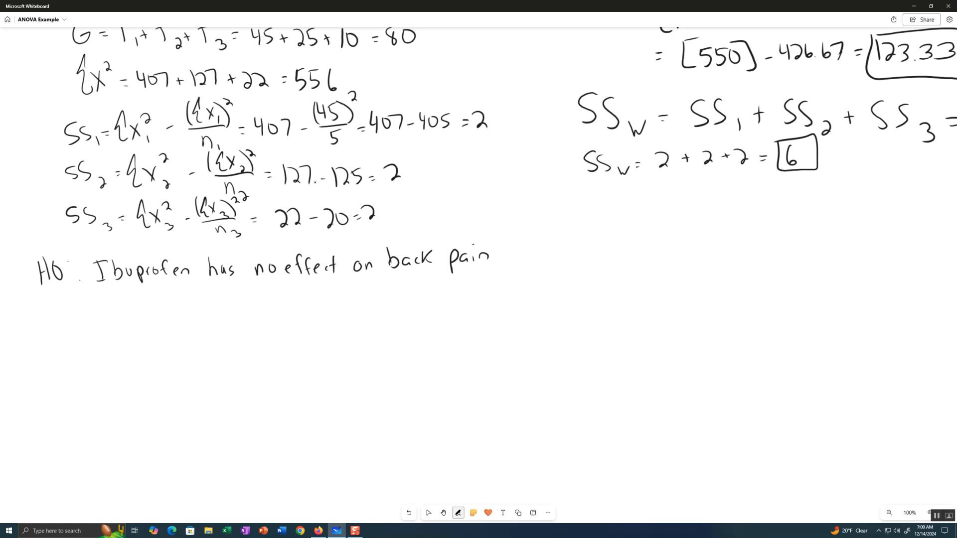
Handwrite the alternative hypothesis label H1: beneath the H0 line, erasing the first attempt at it.
mouse_move(46, 323)
left_mouse_down()
mouse_move(50, 301)
mouse_move(57, 323)
mouse_move(65, 318)
left_mouse_up()
left_click(458, 512)
left_click(486, 497)
left_click_drag(48, 312, 70, 303)
left_click(426, 497)
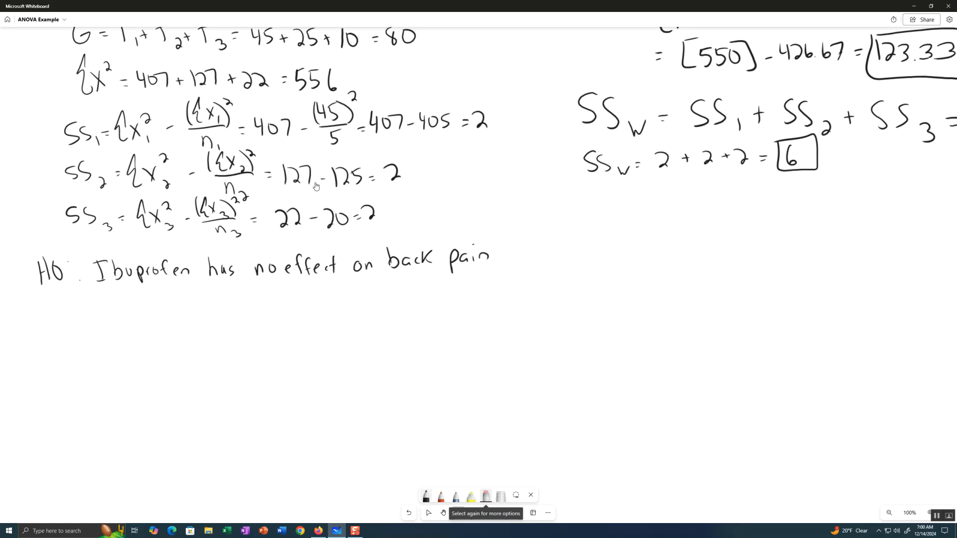
mouse_move(43, 308)
left_mouse_down()
mouse_move(44, 333)
mouse_move(66, 330)
left_mouse_up()
left_click(75, 314)
left_click(78, 327)
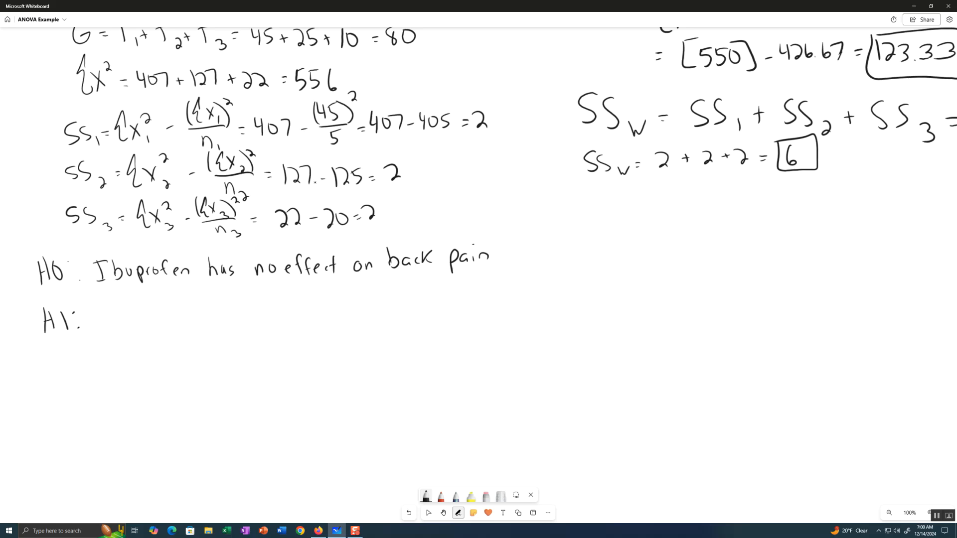
Handwrite "Ibuprofen has an effect on back pain" after the H1: label.
mouse_move(107, 309)
left_mouse_down()
mouse_move(104, 333)
mouse_move(111, 307)
mouse_move(117, 334)
mouse_move(129, 334)
mouse_move(118, 337)
mouse_move(158, 321)
mouse_move(168, 328)
left_mouse_up()
mouse_move(178, 315)
left_mouse_down()
mouse_move(174, 333)
mouse_move(179, 322)
left_mouse_up()
left_click_drag(183, 326, 224, 330)
left_click_drag(230, 319, 232, 326)
mouse_move(244, 317)
left_mouse_down()
mouse_move(238, 326)
mouse_move(265, 324)
left_mouse_up()
left_click_drag(269, 323, 323, 317)
left_click_drag(318, 318, 333, 322)
left_click_drag(339, 306, 338, 322)
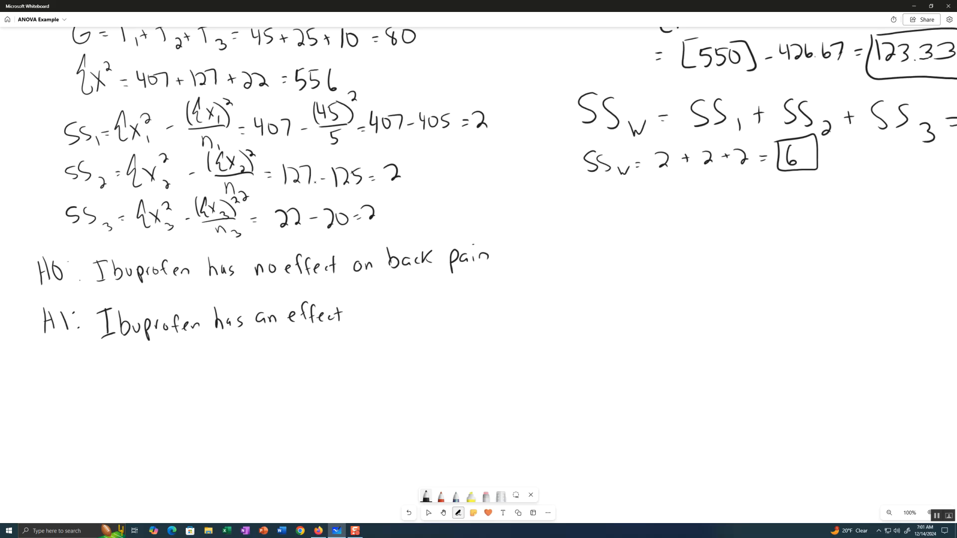
left_click_drag(364, 310, 418, 316)
left_click_drag(426, 308, 430, 312)
mouse_move(439, 302)
left_mouse_down()
mouse_move(464, 324)
mouse_move(464, 314)
mouse_move(487, 313)
left_mouse_up()
left_click_drag(490, 313, 496, 313)
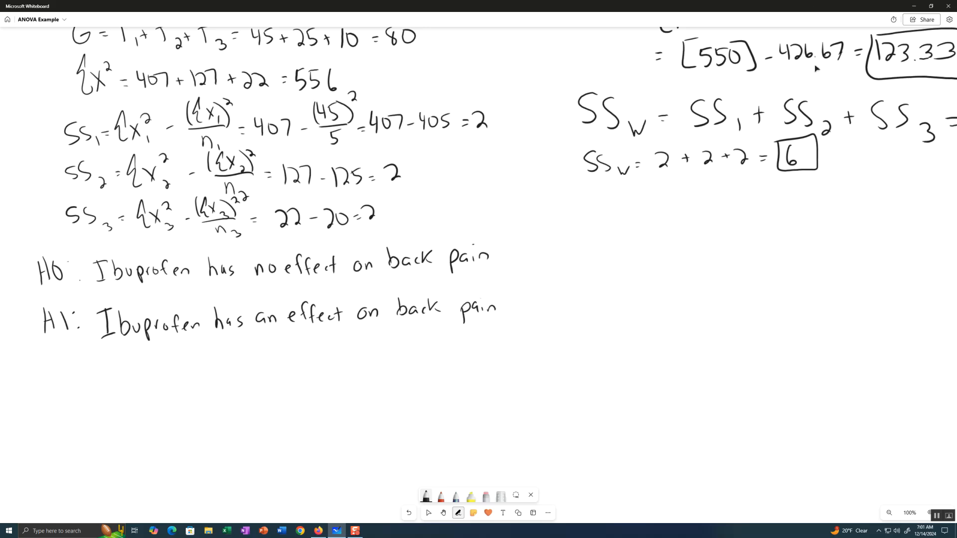
Bring the SS_W and F calculations into view and switch to the R console in Posit Cloud.
left_click(443, 513)
left_click_drag(683, 312, 476, 338)
left_click_drag(643, 282, 566, 279)
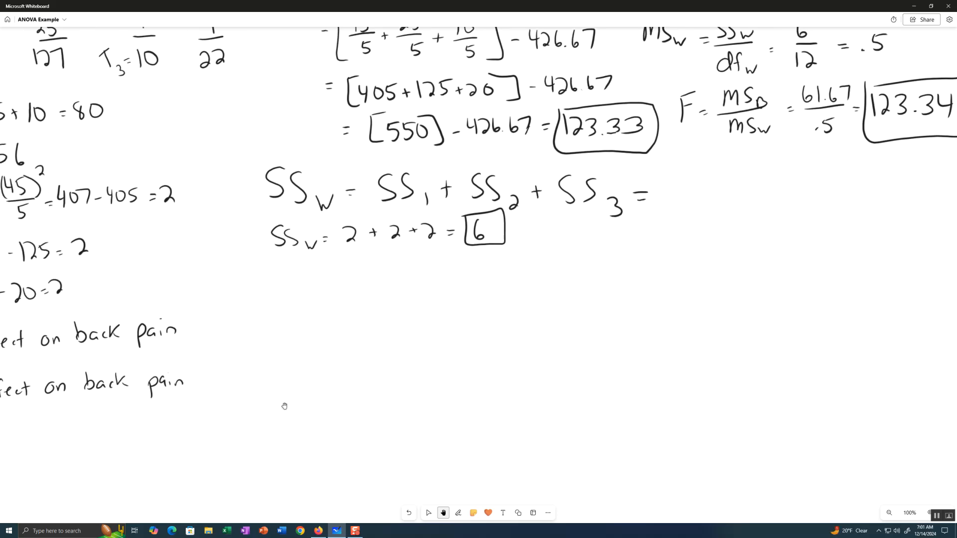
left_click_drag(432, 389, 427, 402)
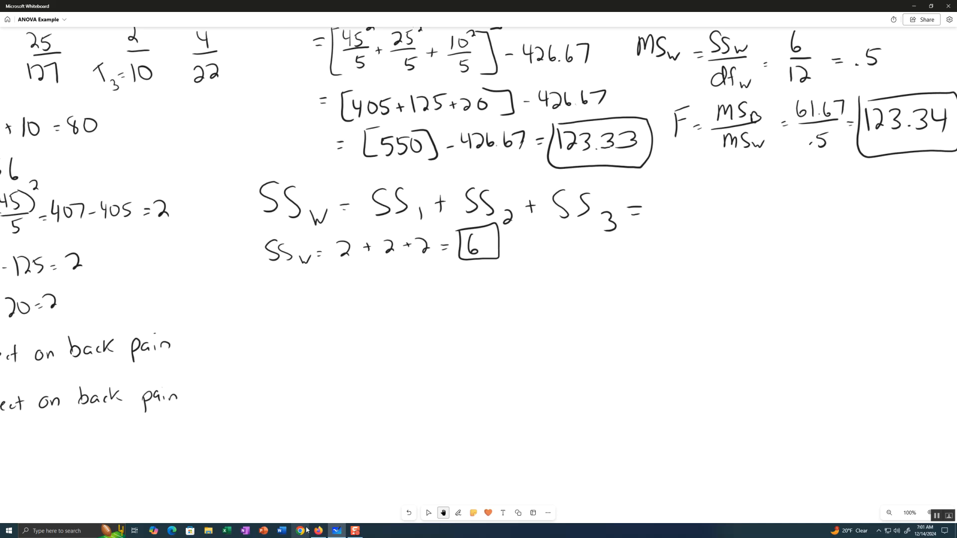
left_click(292, 481)
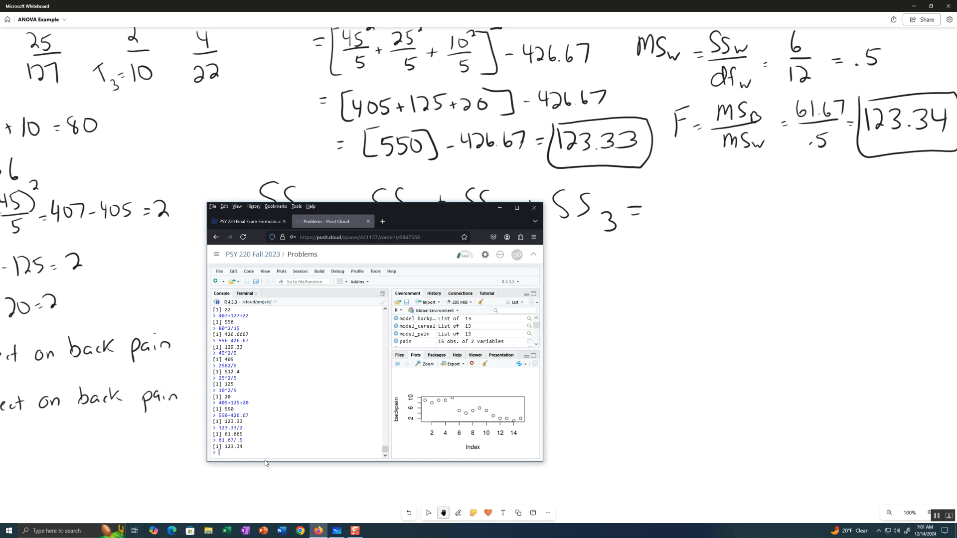
type("aov(")
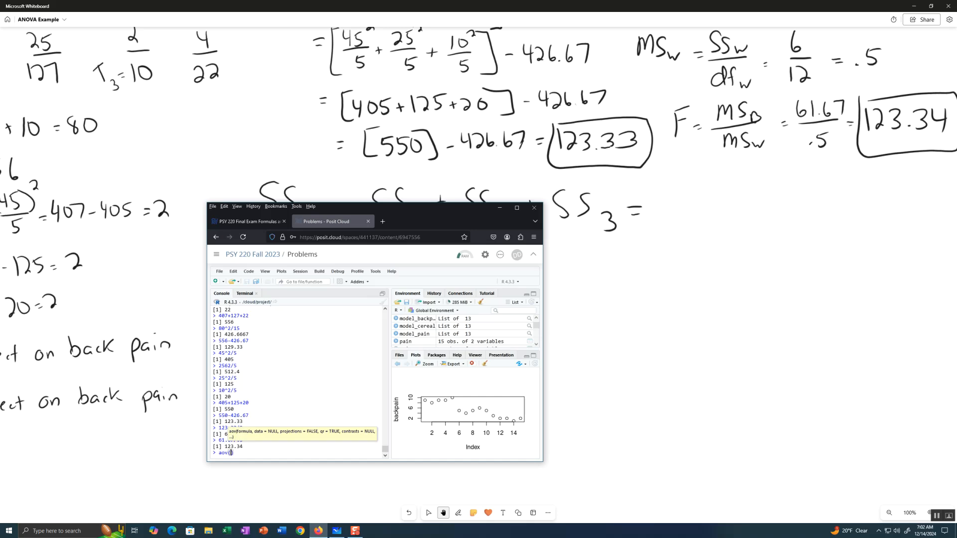
key("BackSpace")
key("BackSpace")
key("BackSpace")
key("BackSpace")
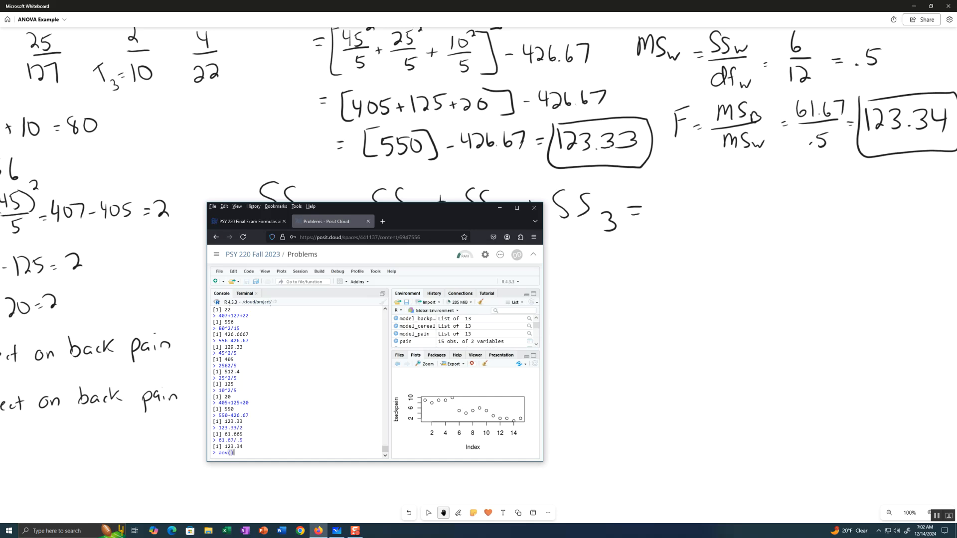
Recall the earlier plot(backpain~dummy) command from the R console history and run it.
key("Up")
key("Up")
key("Up")
key("Up")
key("Up")
key("Up")
key("Up")
key("Up")
key("Up")
key("Up")
key("Up")
key("Down")
key("Down")
key("Down")
key("Down")
key("Down")
key("Down")
key("Down")
key("Up")
key("Up")
key("Up")
key("Up")
key("Up")
key("Up")
key("Up")
key("Up")
key("Up")
key("Up")
key("Up")
key("Up")
key("Up")
key("Up")
key("Up")
key("Up")
key("Up")
key("Up")
key("Up")
key("Up")
key("Return")
key("Up")
key("Up")
key("Up")
key("Up")
key("Up")
key("Up")
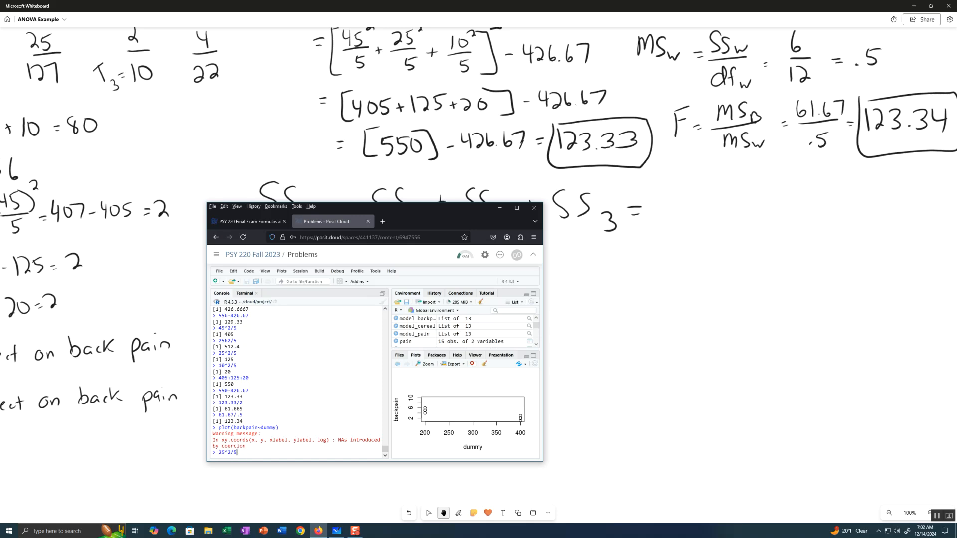
key("Escape")
key("Return")
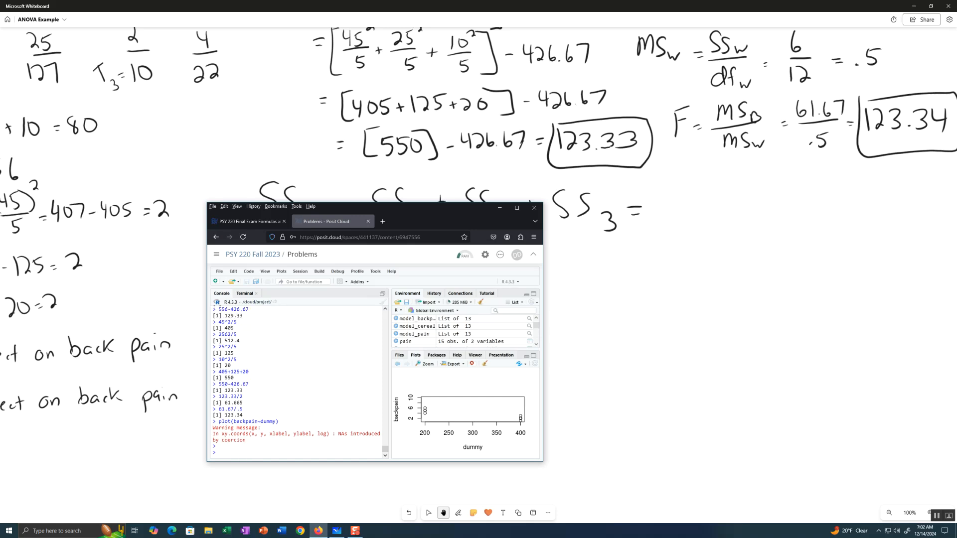
Run the one-way ANOVA in the R console with aov(backpain~dummy).
type("aov(")
type("bac")
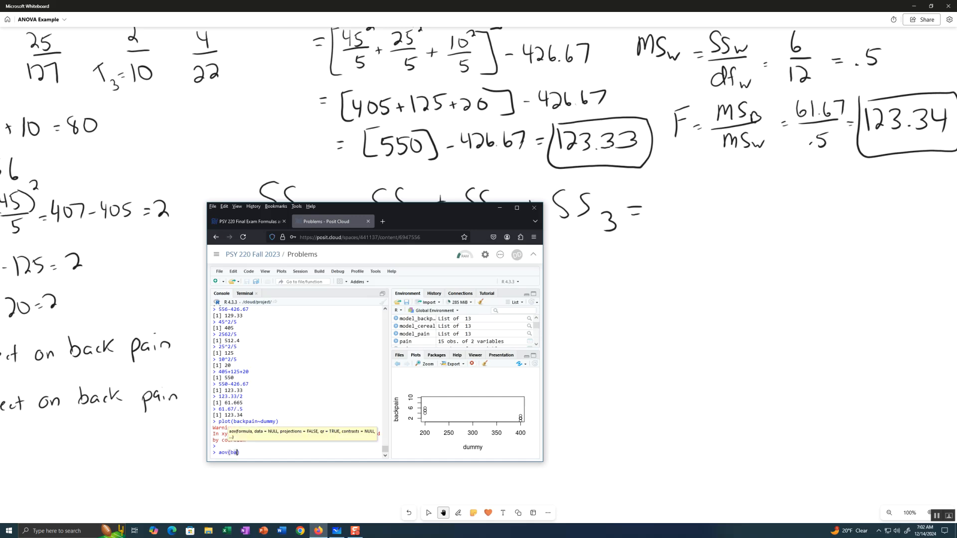
type("pain")
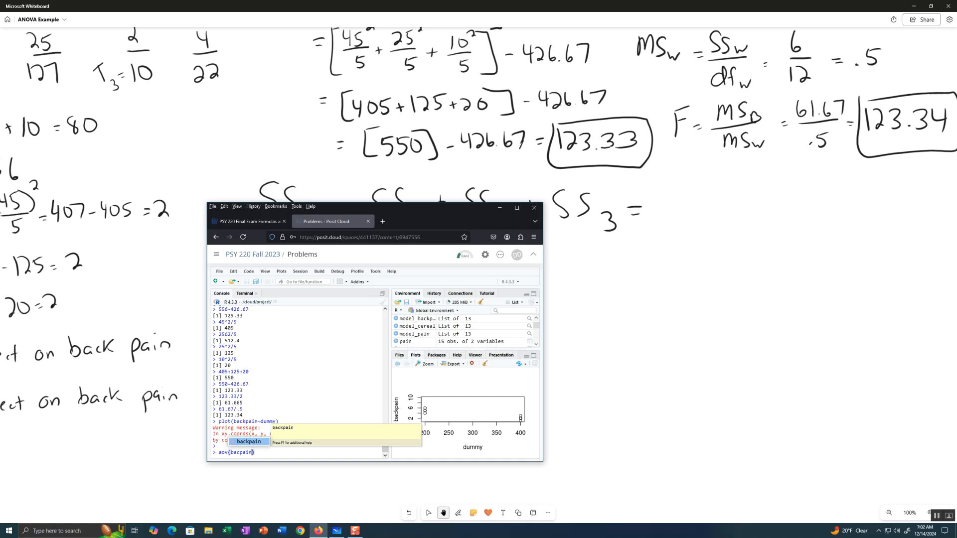
key("Tab")
type("~dummy)")
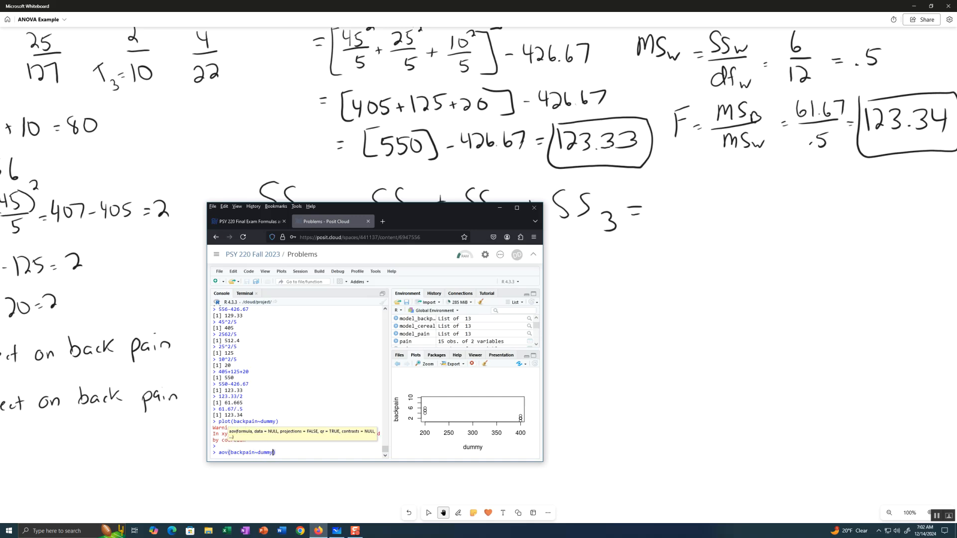
key("Return")
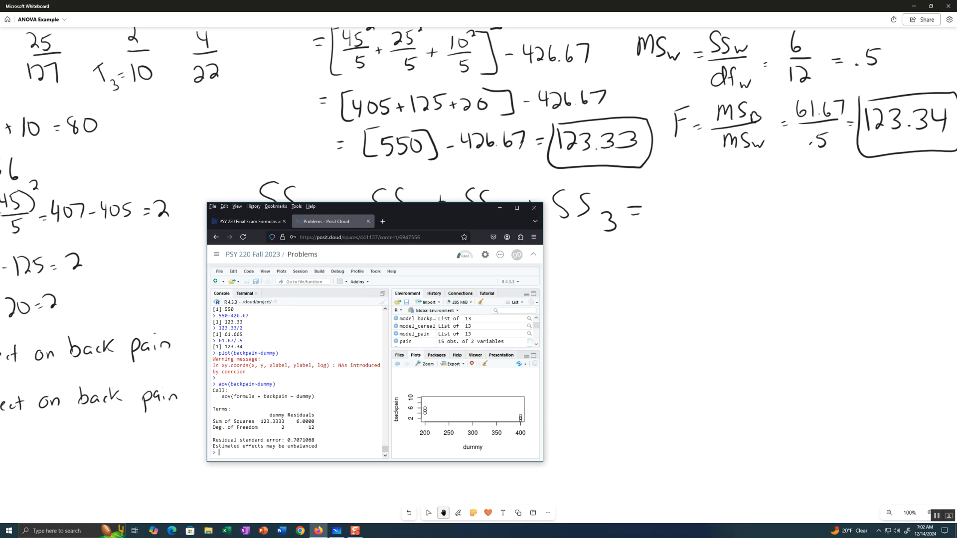
type("ummary")
key("BackSpace")
key("BackSpace")
key("BackSpace")
key("BackSpace")
key("BackSpace")
key("BackSpace")
key("BackSpace")
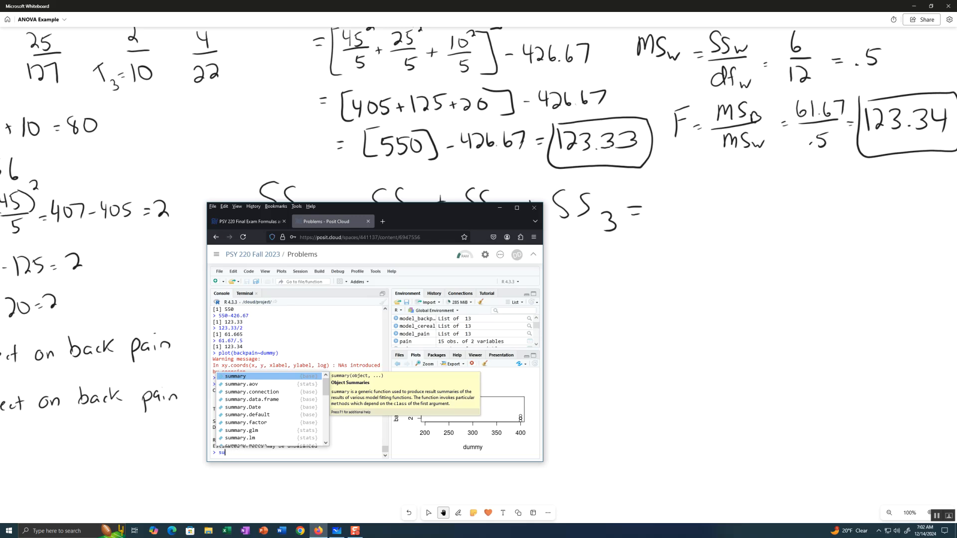
Recall the ANOVA command, wrap it in a summary call and run summary(aov(backpain~dummy)).
key("Up")
key("Left")
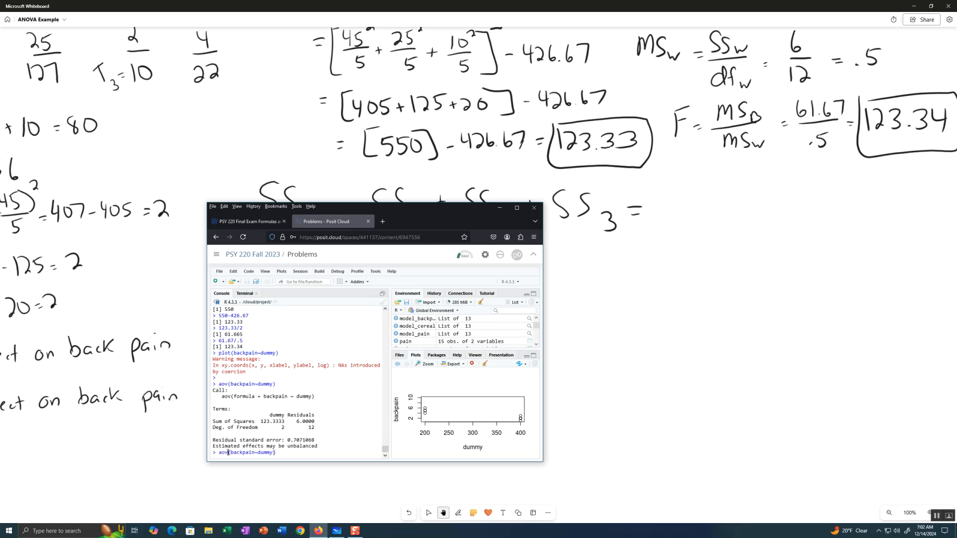
type("summary(")
type(")")
key("Return")
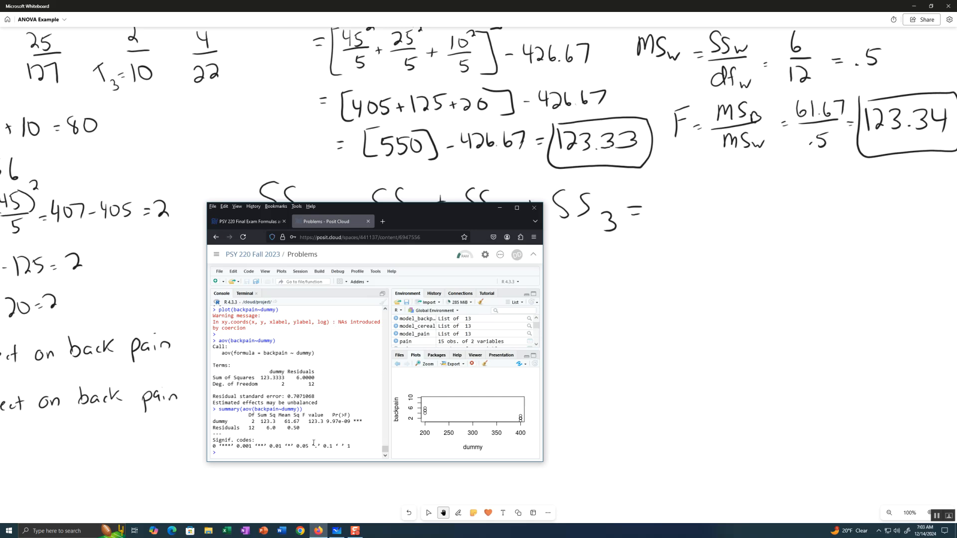
type("Tukey")
key("Tab")
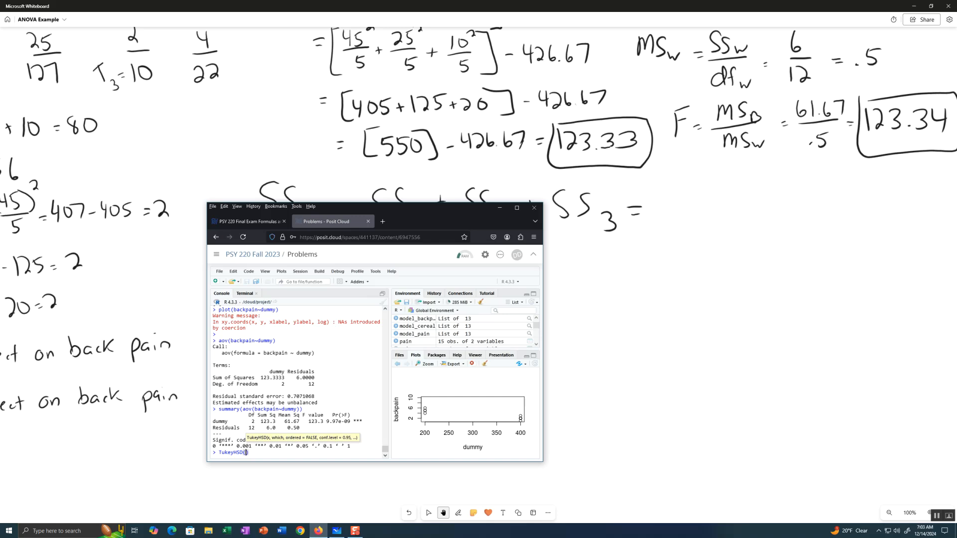
key("BackSpace")
key("BackSpace")
key("BackSpace")
key("BackSpace")
key("BackSpace")
key("BackSpace")
key("BackSpace")
key("BackSpace")
key("BackSpace")
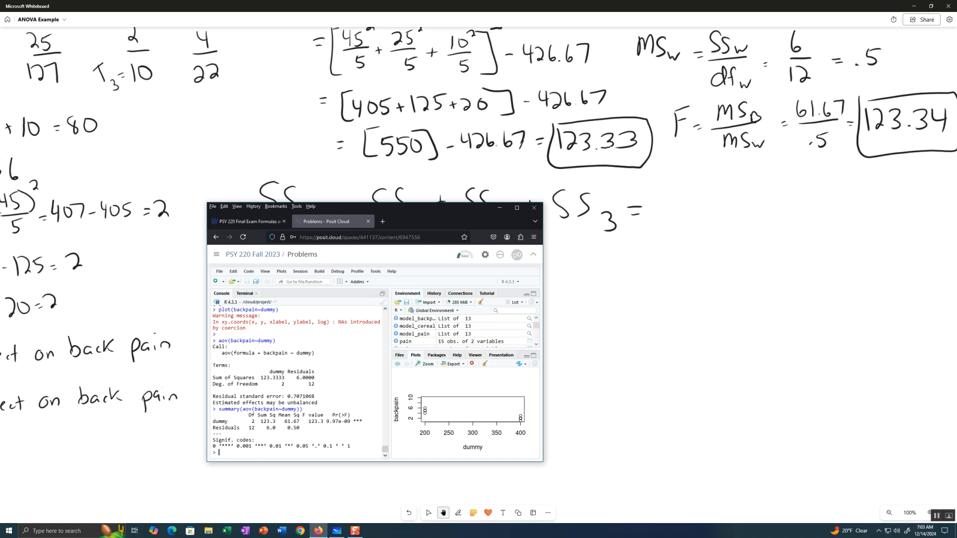
Store the ANOVA summary in the R console by running summary_backpain<-summary(aov(backpain~dummy)).
type("summary")
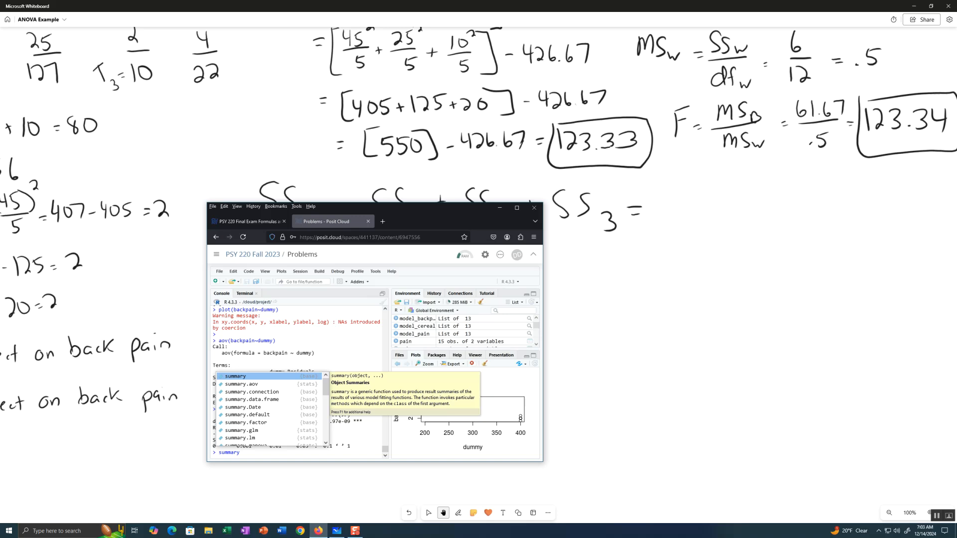
type("_backpain")
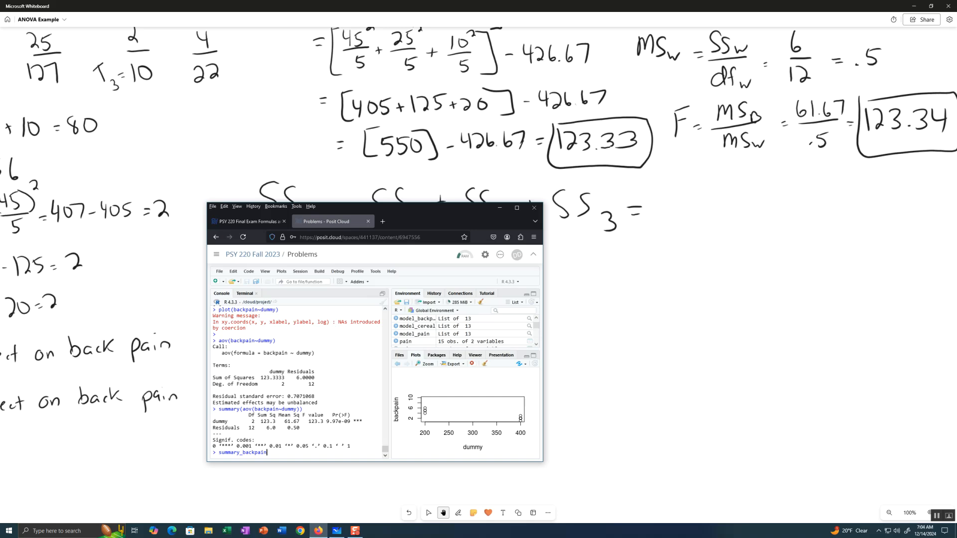
type("<")
type("-summary(")
type("aor")
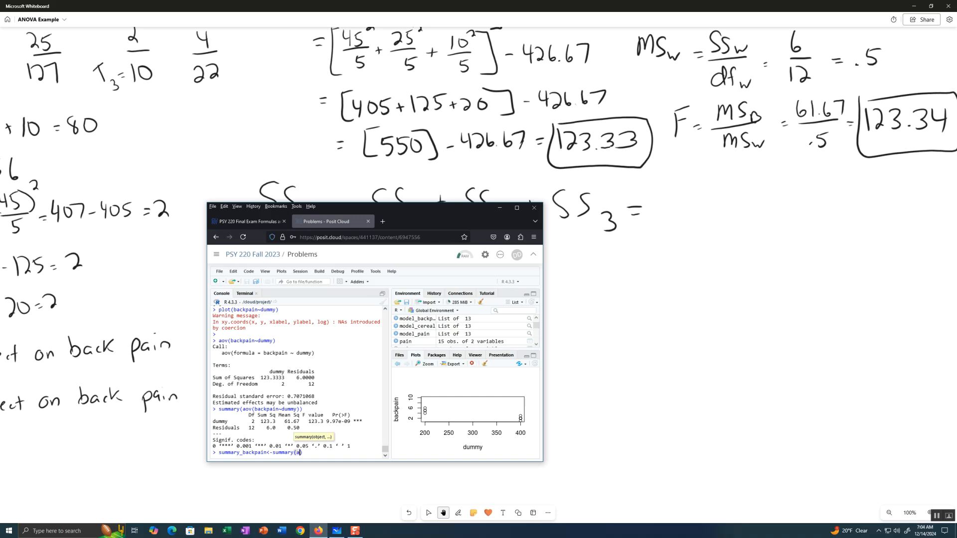
key("BackSpace")
type("v")
key("BackSpace")
key("BackSpace")
type("ov")
type("(backpain")
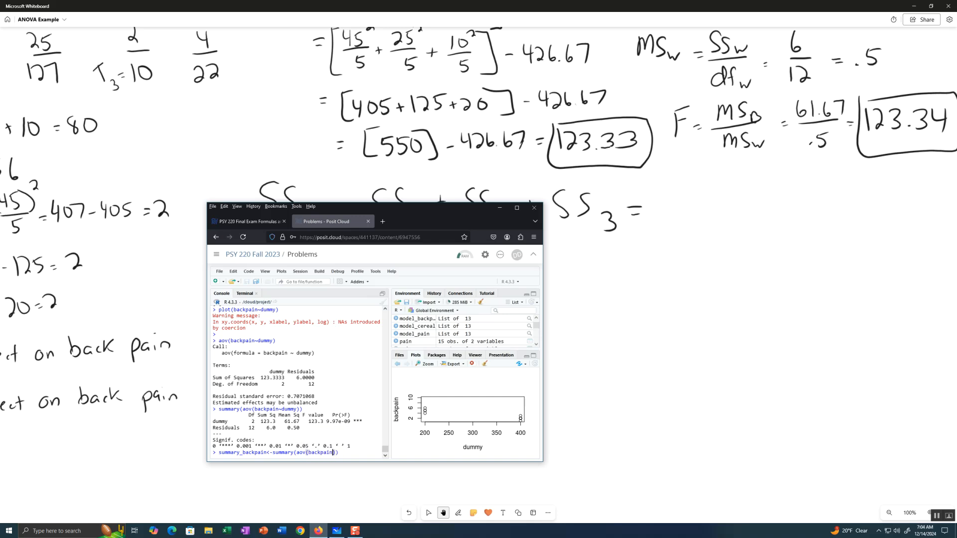
type("~")
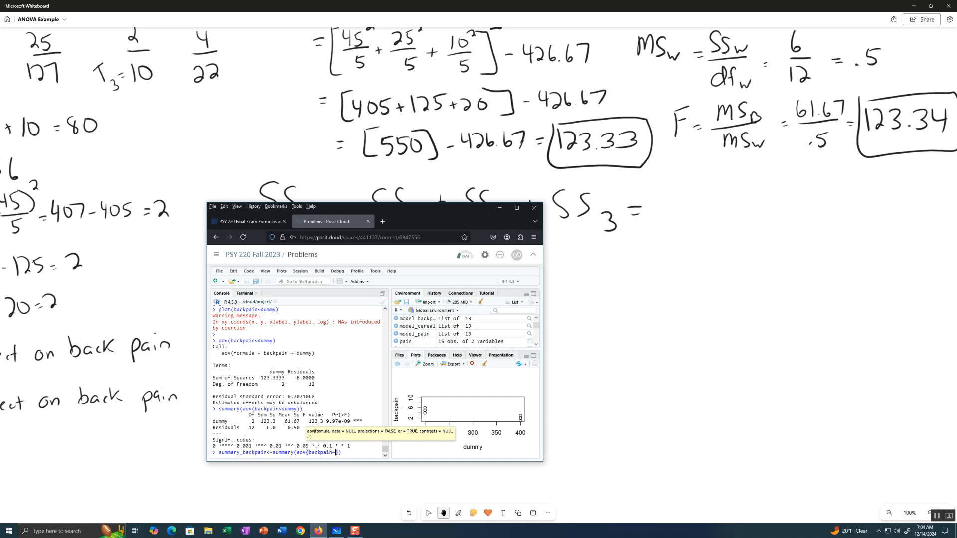
type("dummy")
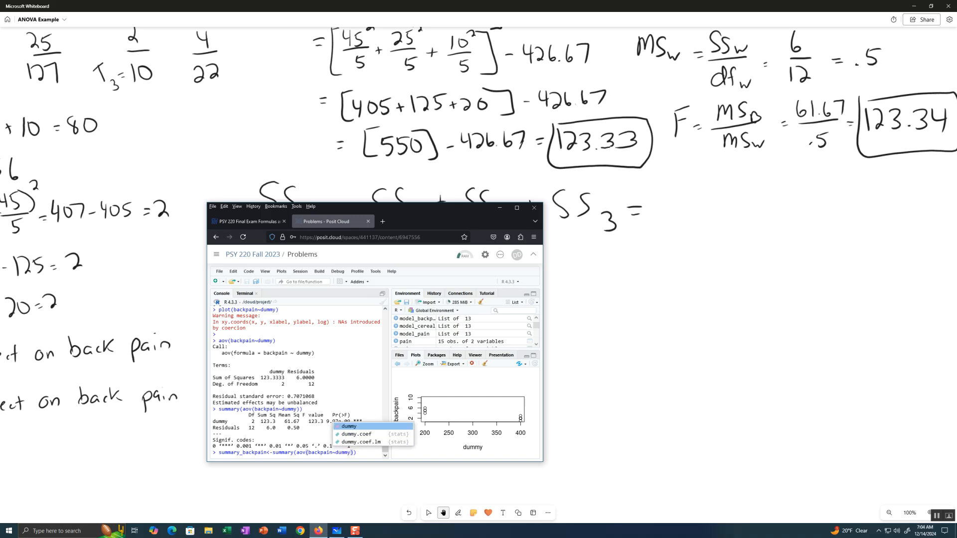
type("))")
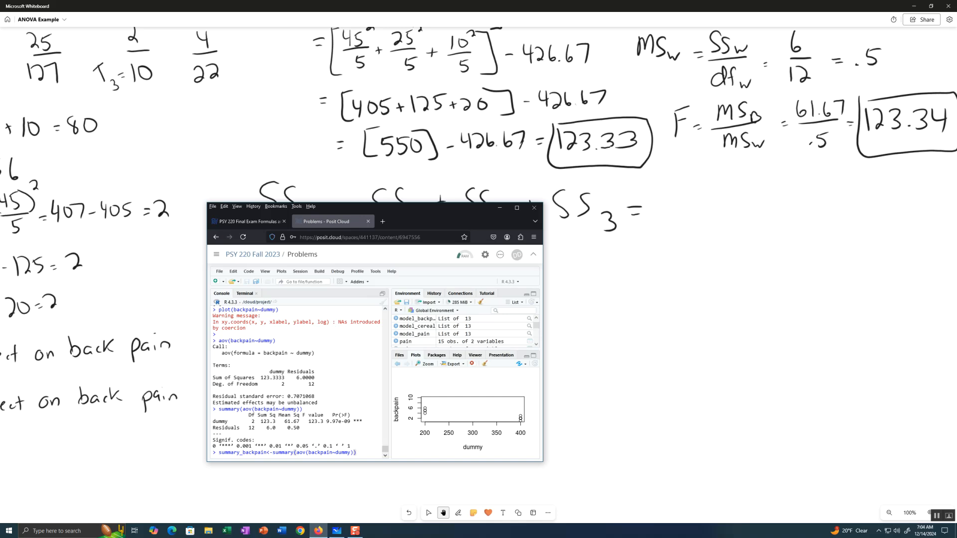
key("Return")
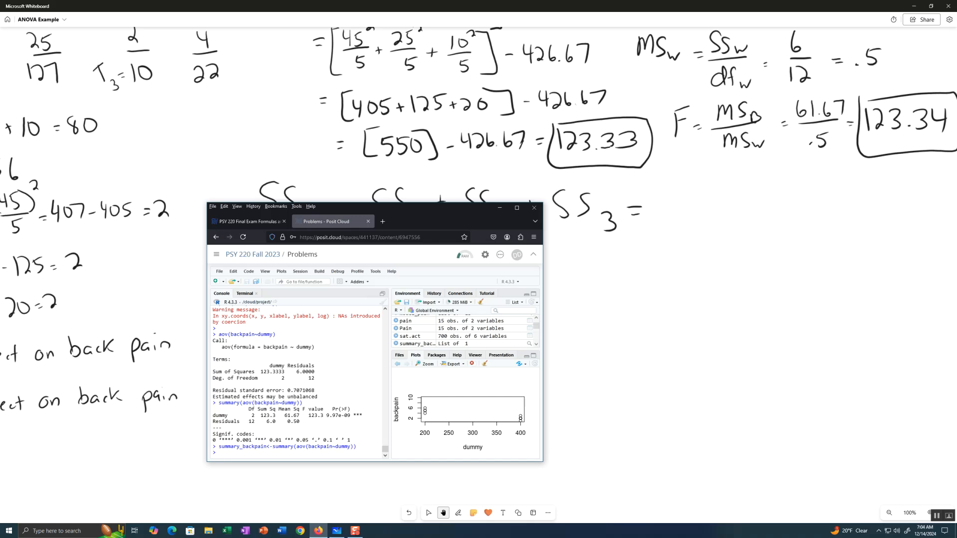
Try to run the Tukey post hoc test on the stored summary with TukeyHSD(summary_backpain).
type("Tukey")
key("Tab")
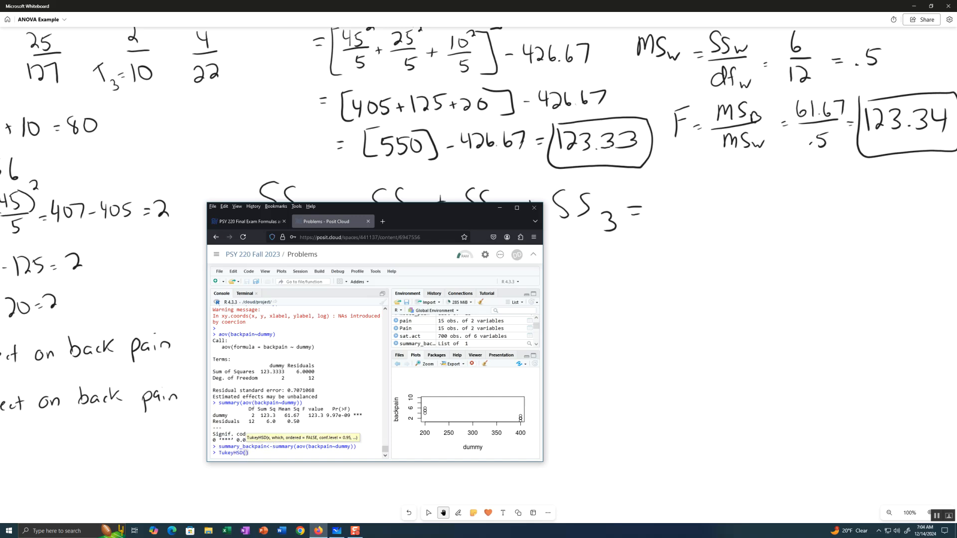
type("summa")
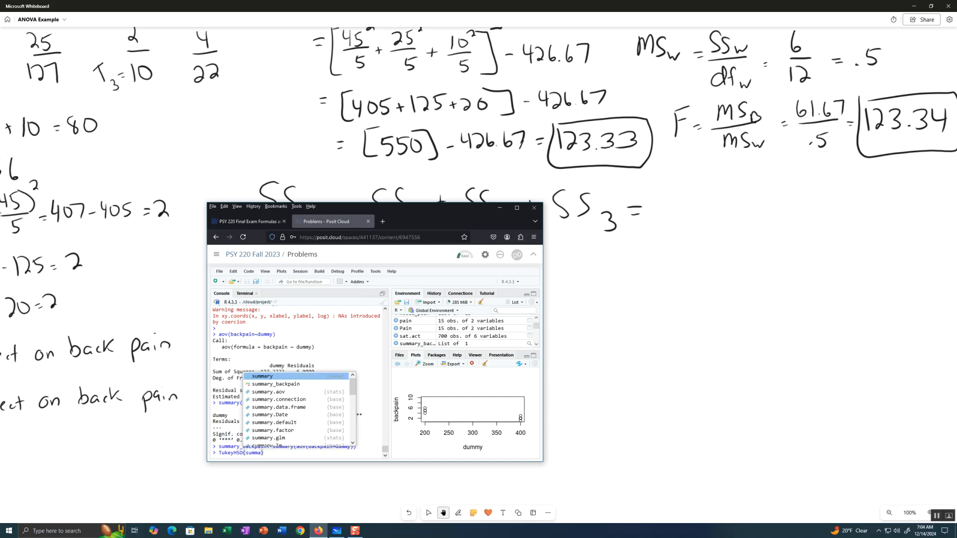
key("Down")
key("Tab")
key("Return")
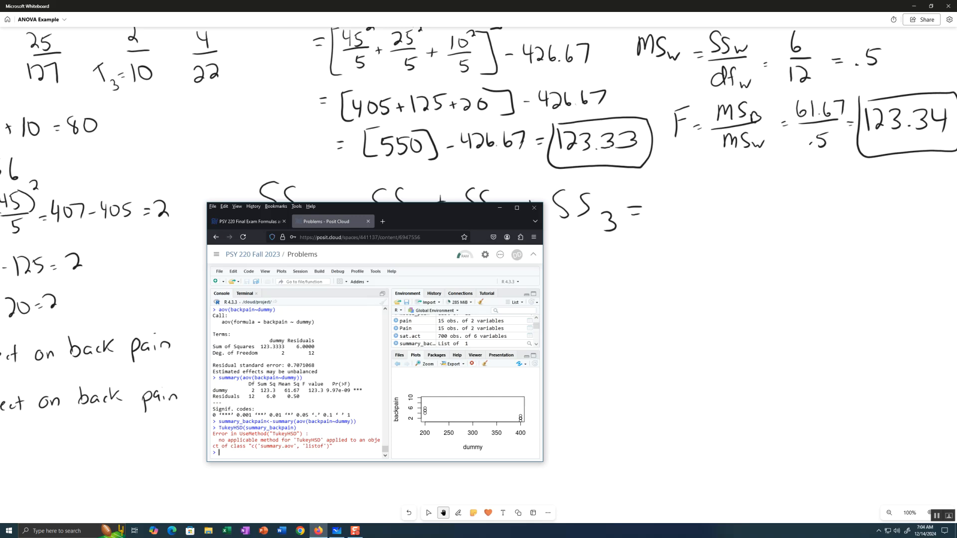
Recall the Tukey command, replace its argument with the formula and try running TukeyHSD(backpain~dummy).
key("Up")
key("BackSpace")
key("BackSpace")
key("BackSpace")
key("BackSpace")
key("BackSpace")
key("BackSpace")
key("BackSpace")
key("BackSpace")
key("BackSpace")
key("BackSpace")
key("BackSpace")
key("BackSpace")
key("BackSpace")
key("BackSpace")
type("back")
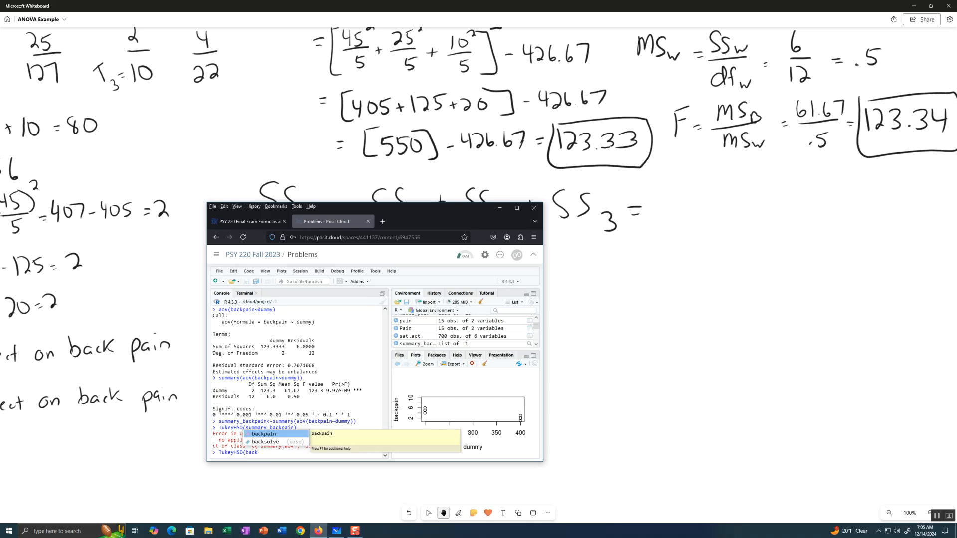
type("pain$")
key("BackSpace")
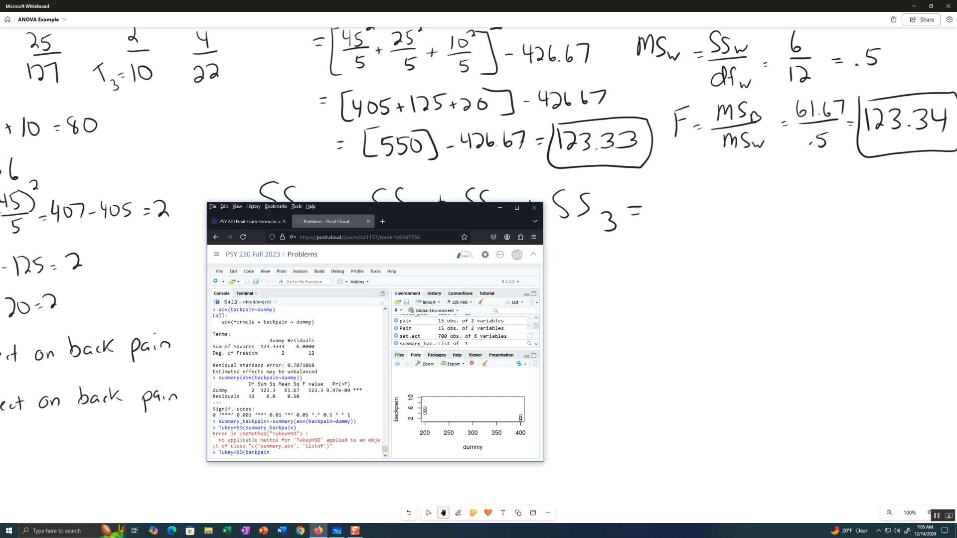
type("~dummy")
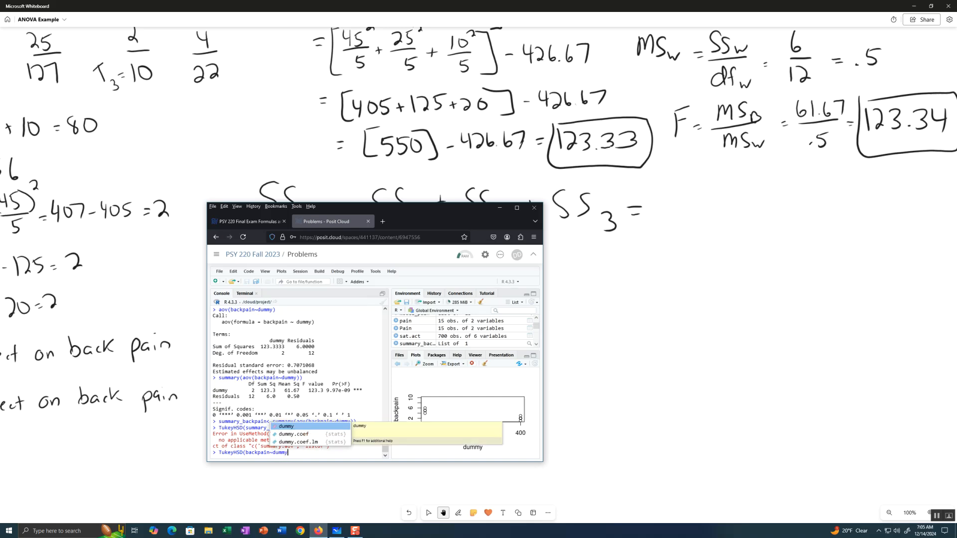
type(")")
key("Return")
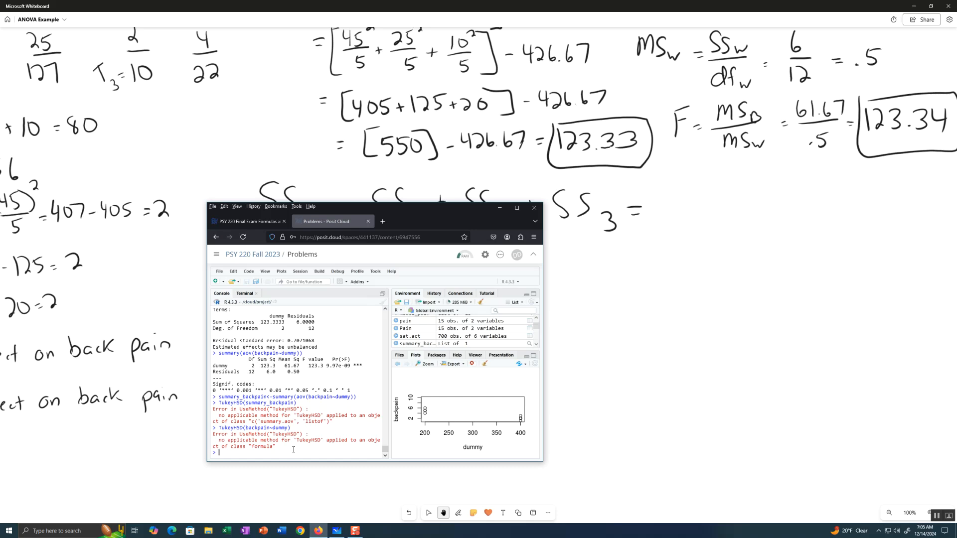
Search the R help with ??TukeyHSD and open the Compute Tukey Honest Significant Differences page.
type("??Tukey")
key("Down")
key("Return")
key("Return")
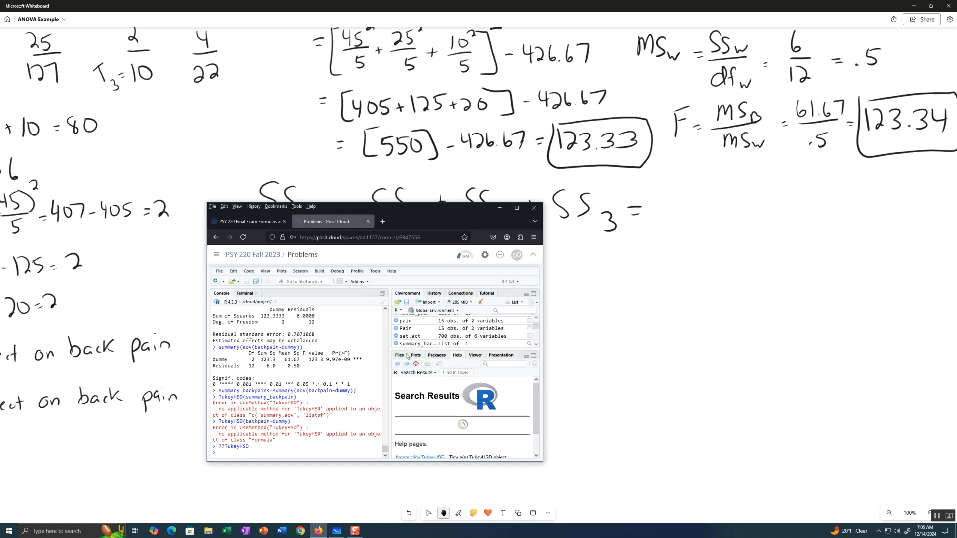
scroll(407, 394, "down", 1)
left_click(433, 443)
scroll(501, 438, "down", 3)
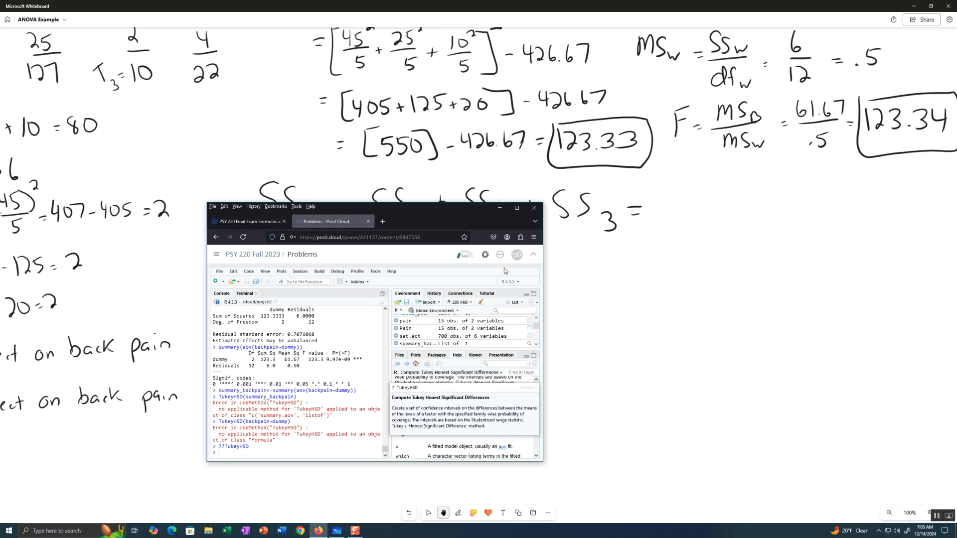
Maximize the browser window and read the TukeyHSD usage, arguments and details alongside the console output.
left_click(433, 235)
key("Escape")
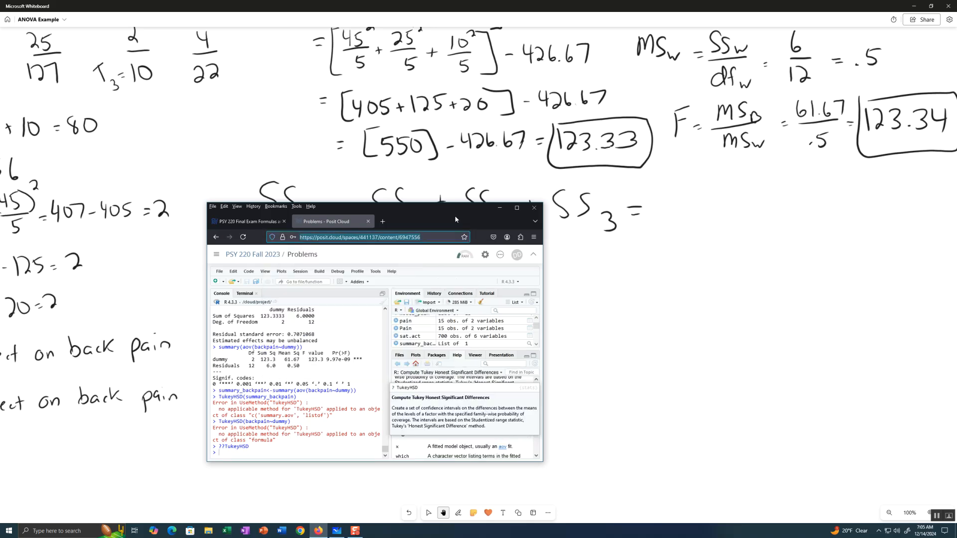
left_click(463, 427)
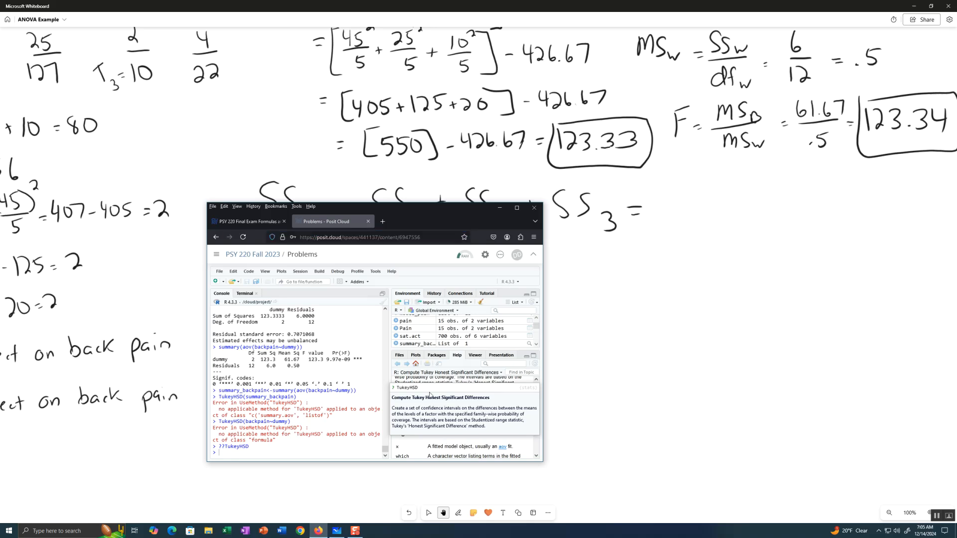
left_click(516, 209)
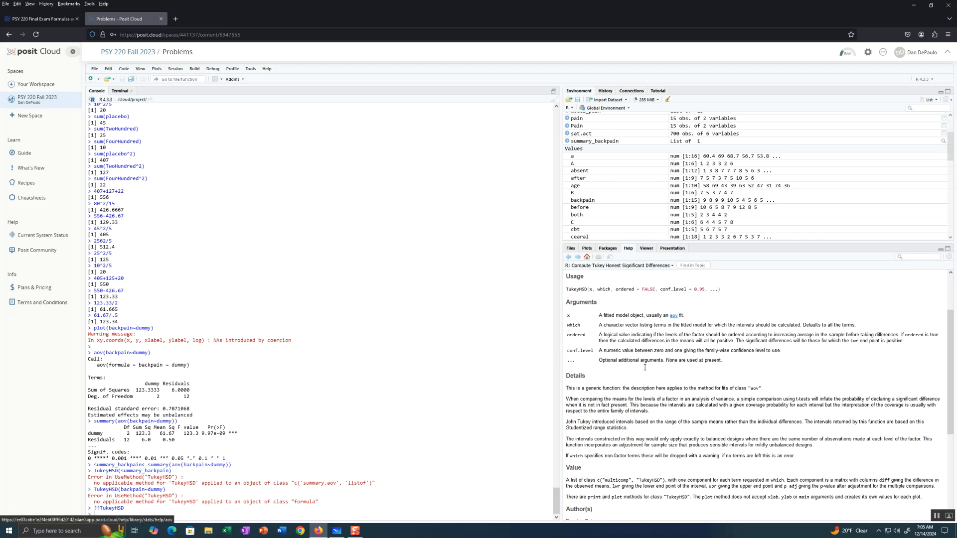
scroll(644, 444, "down", 3)
scroll(640, 345, "up", 5)
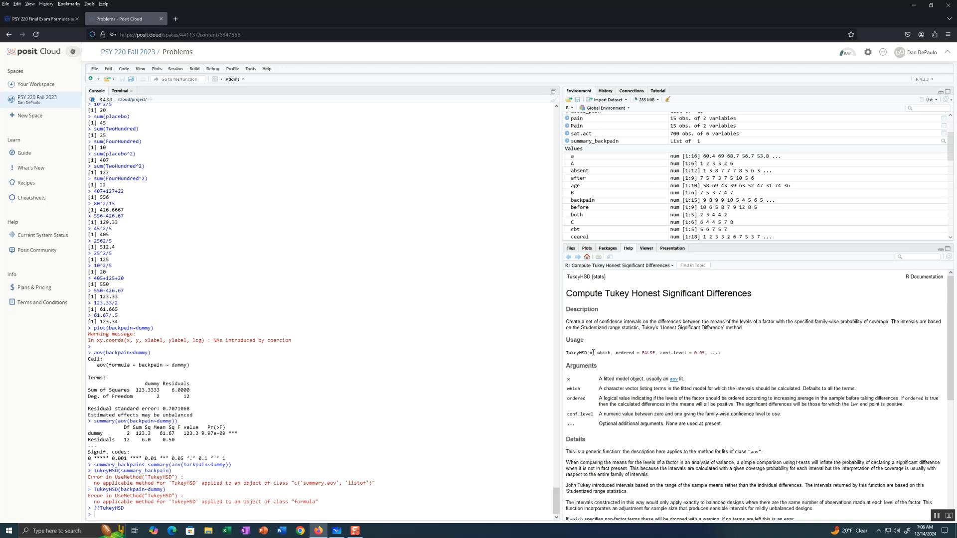
mouse_move(674, 382)
scroll(229, 520, "up", 1)
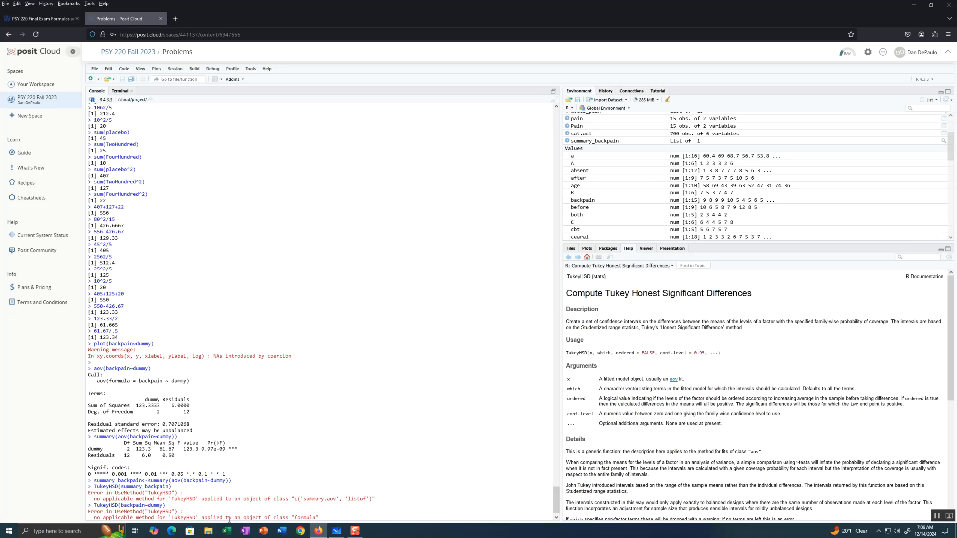
scroll(247, 510, "down", 1)
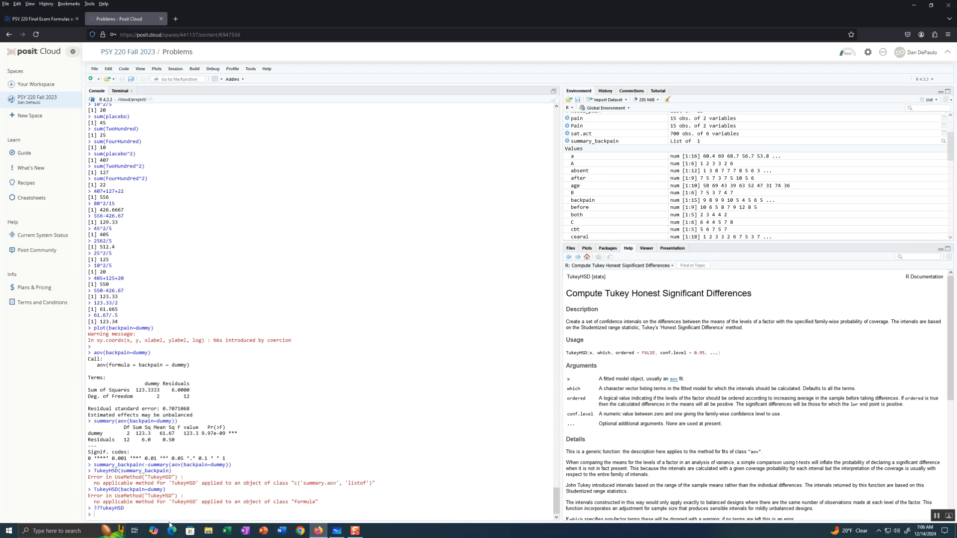
Recall the earlier ANOVA command and store the fitted model by running model_backpain<-aov(backpain~dummy).
key("Up")
key("Up")
key("Up")
key("Up")
key("Up")
key("Up")
key("Left")
type("model_backpain<-")
key("Right")
key("Right")
key("Right")
key("Right")
key("Right")
key("Right")
key("Right")
key("Return")
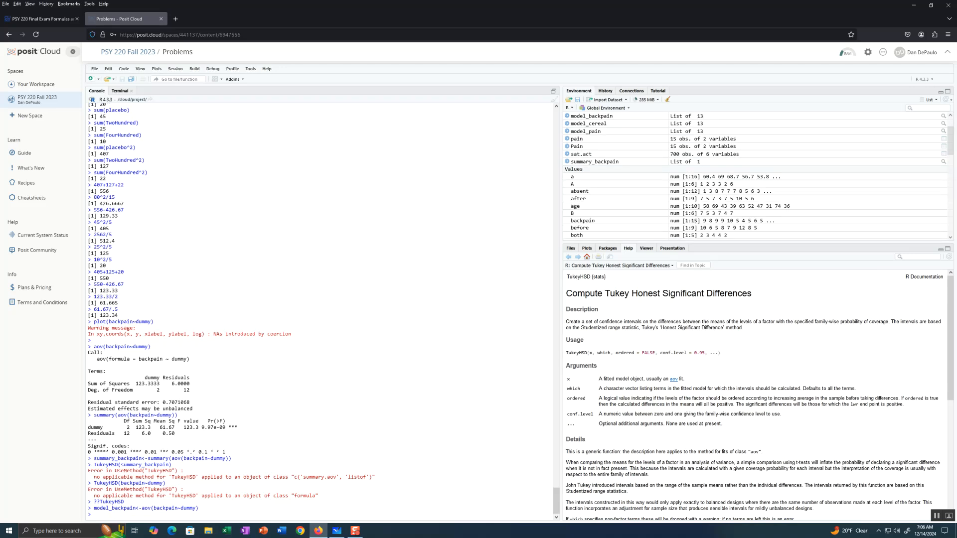
Run the Tukey post hoc test on the fitted ANOVA model with TukeyHSD(model_backpain).
type("Tukey")
key("Tab")
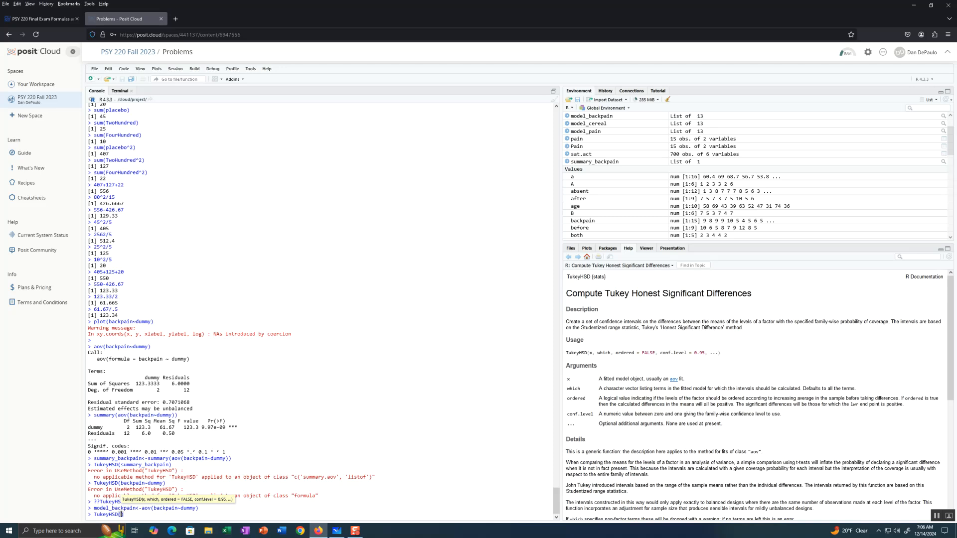
type("Mode")
key("BackSpace")
key("BackSpace")
key("BackSpace")
key("BackSpace")
type("model")
key("Down")
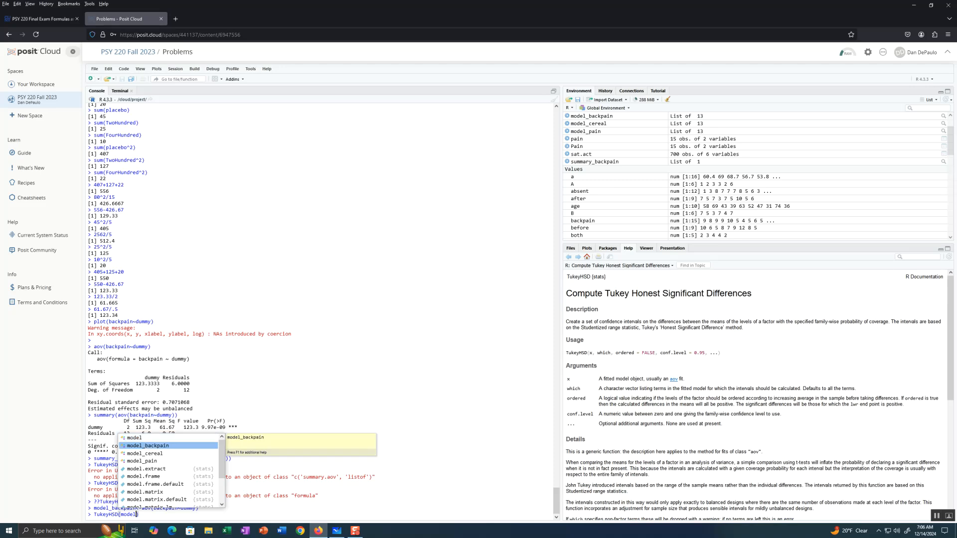
key("Return")
key("Right")
key("Return")
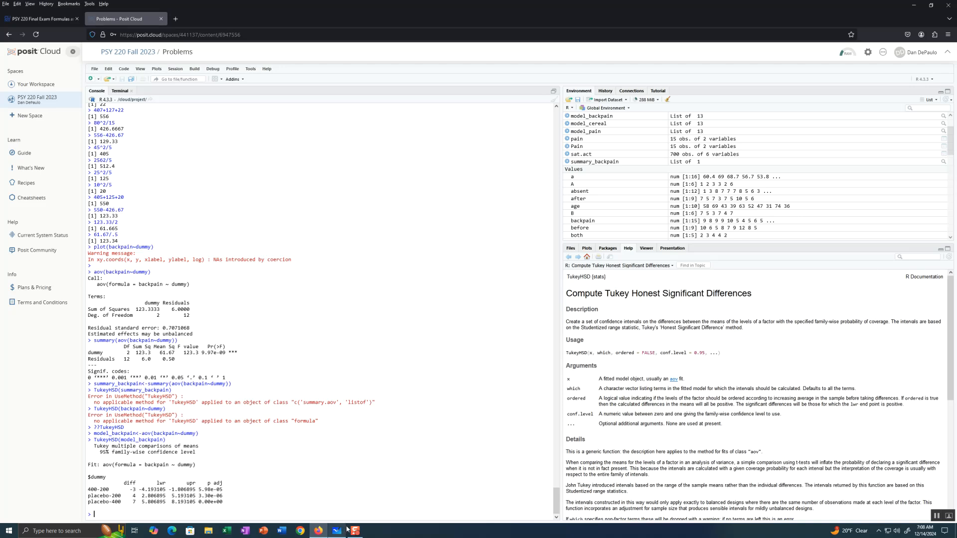
Switch to Microsoft Whiteboard and review the hypotheses and the handwritten SS_W and F calculations.
mouse_move(334, 532)
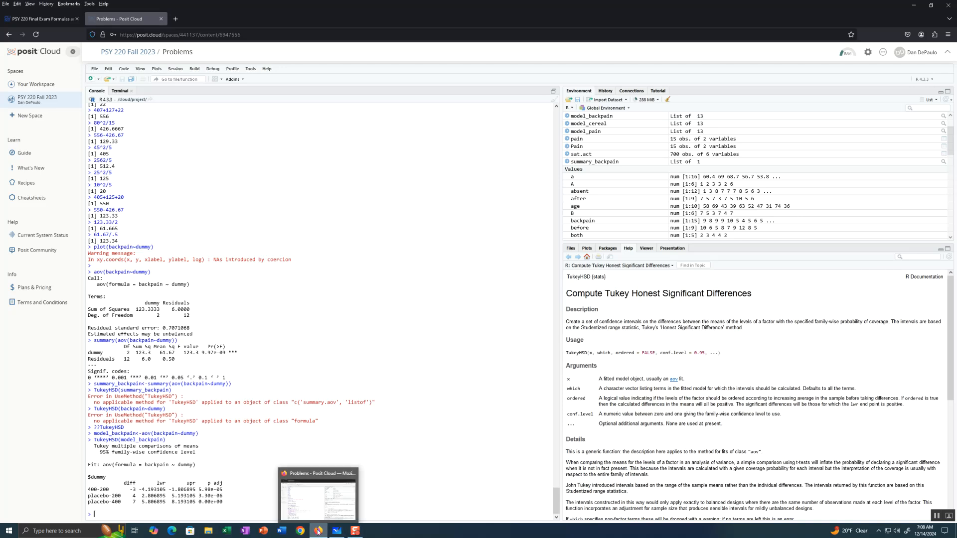
left_click(337, 531)
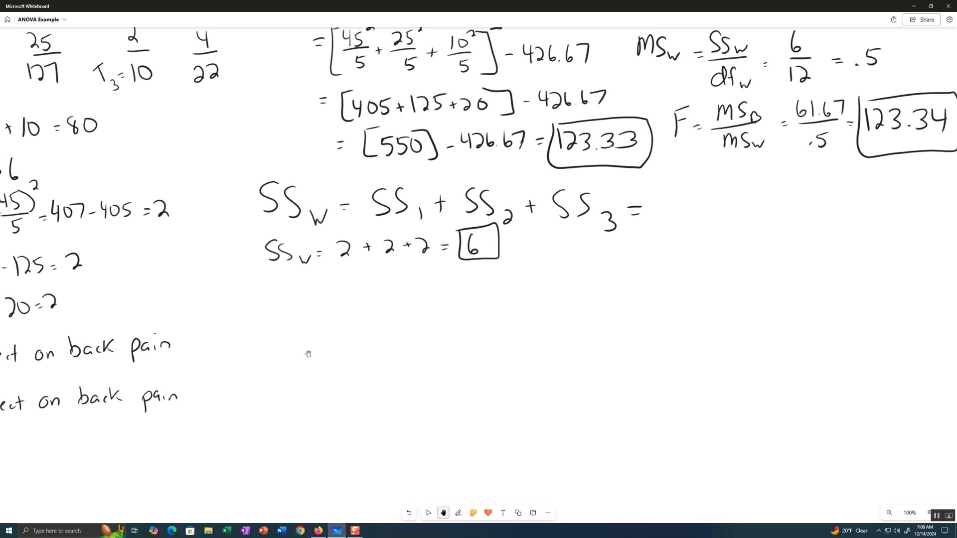
left_click_drag(308, 354, 387, 339)
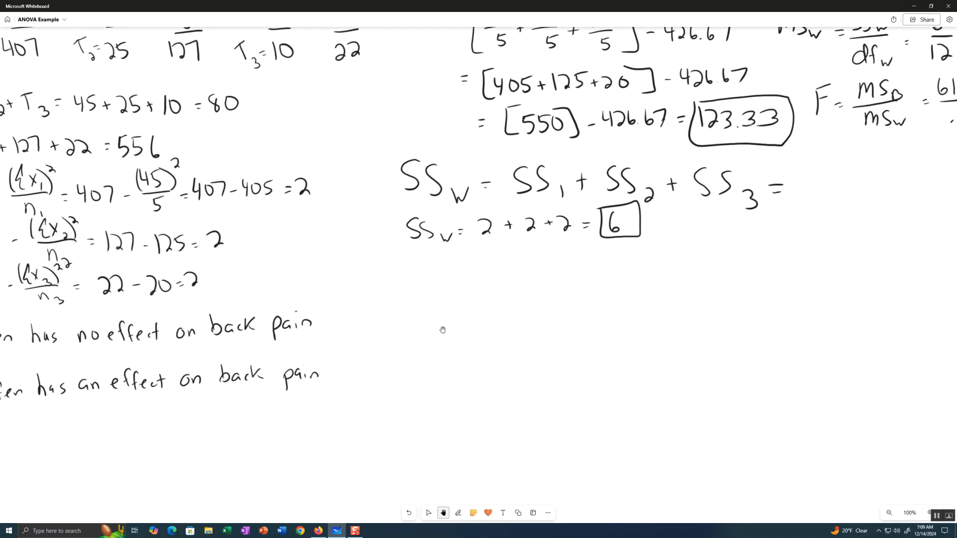
left_click_drag(516, 314, 333, 316)
left_click_drag(863, 135, 847, 158)
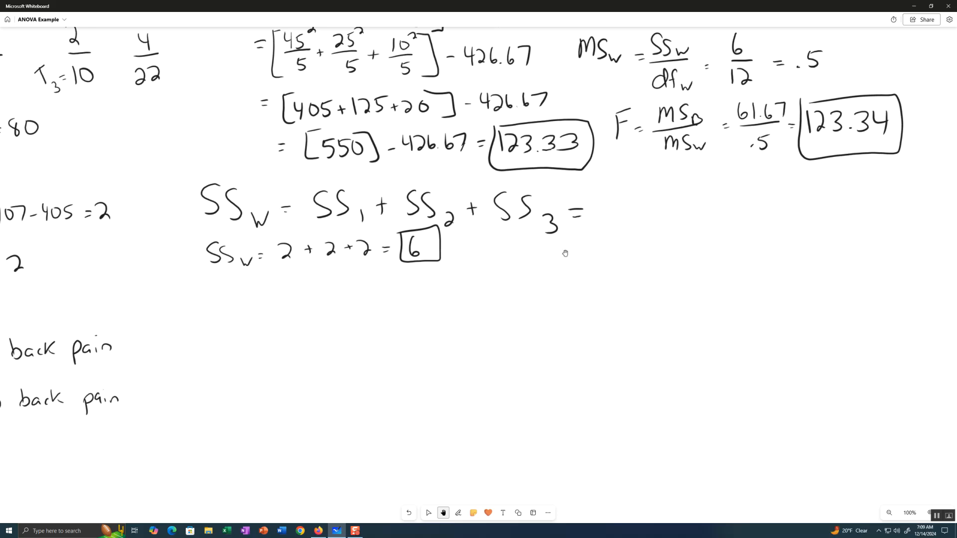
Switch back to Posit Cloud in the browser and highlight the p-value in the ANOVA summary output.
left_click(317, 531)
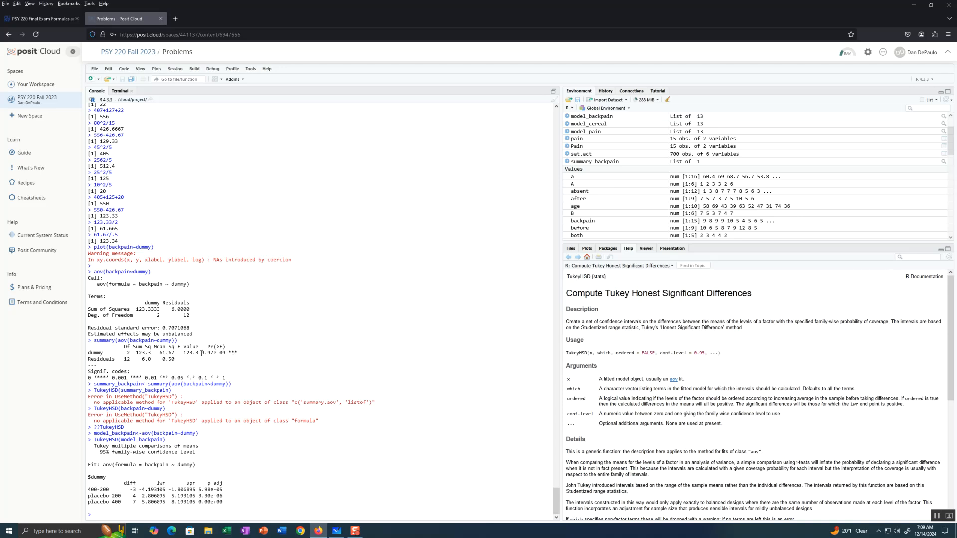
left_click_drag(201, 353, 238, 353)
left_click(224, 370)
Open the PSY 220 Final Exam Formulas and Tables document and find the F distribution table on page 3.
mouse_move(317, 533)
left_click(40, 18)
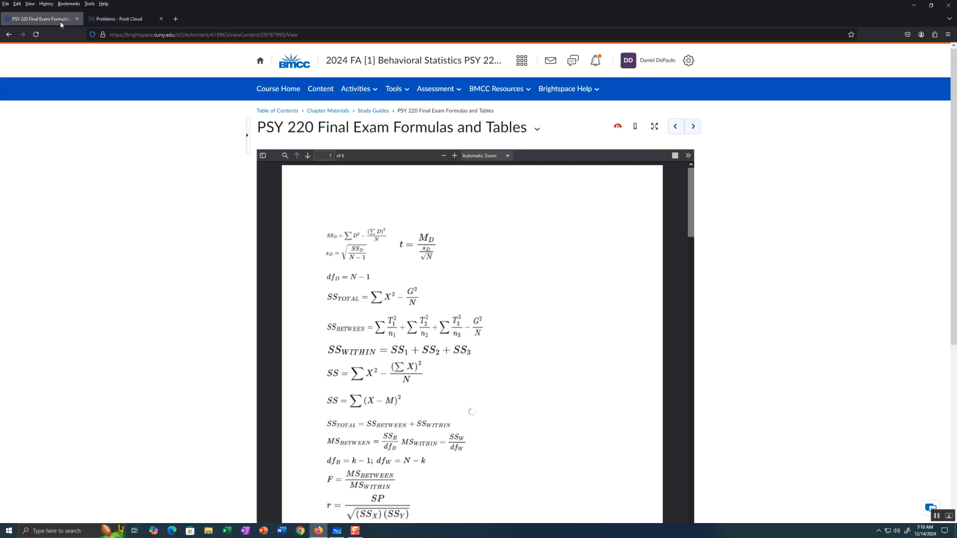
scroll(443, 310, "down", 13)
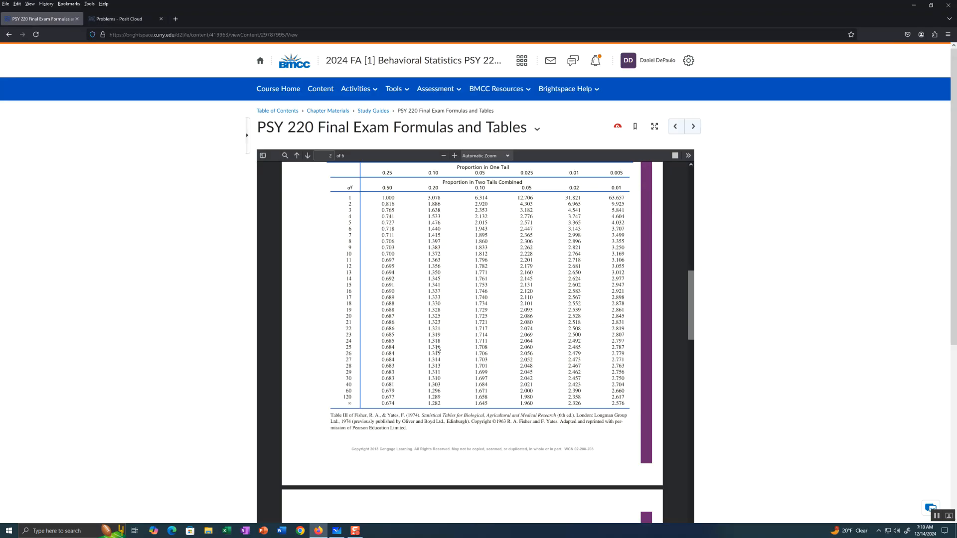
scroll(438, 349, "down", 7)
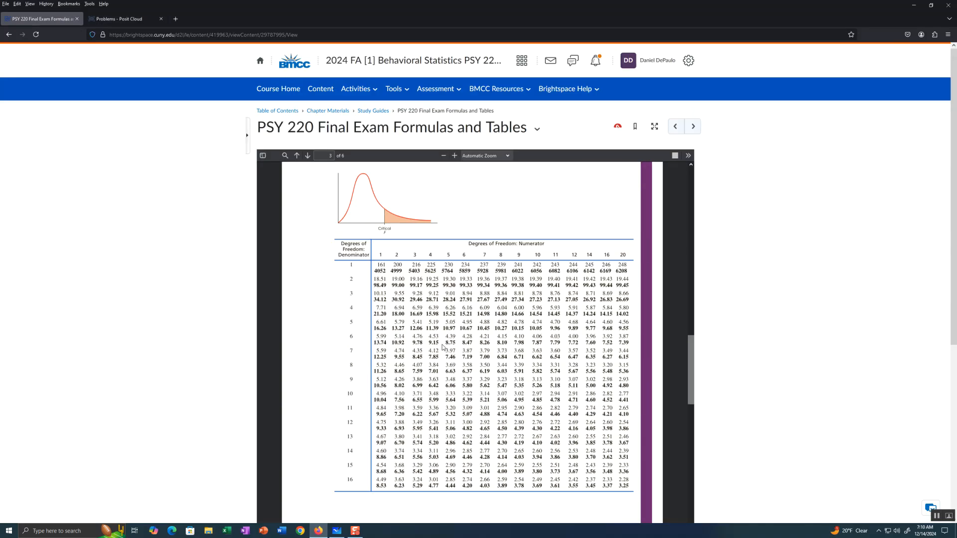
scroll(444, 346, "down", 3)
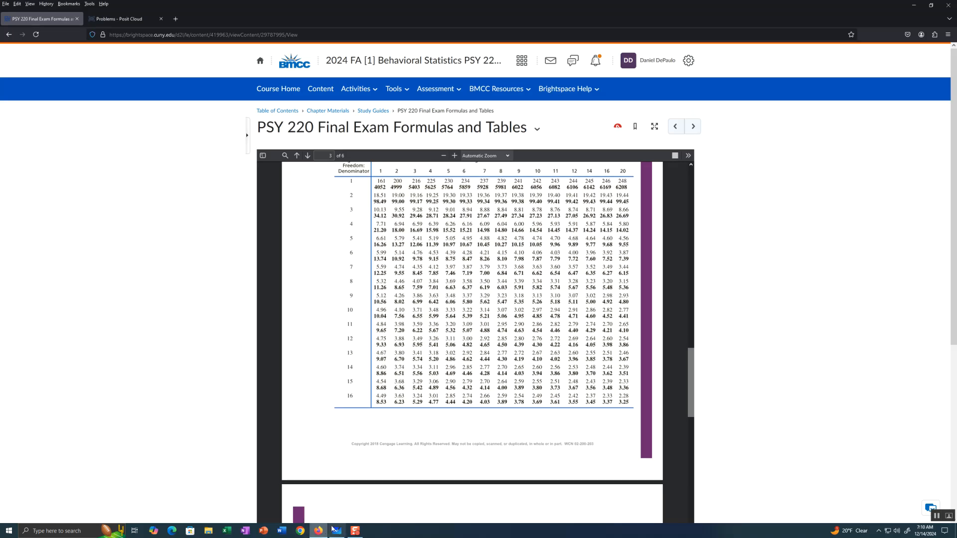
Switch to Microsoft Whiteboard and check the problem's alpha level and the handwritten mean square and F calculations.
left_click(336, 531)
left_click_drag(151, 223, 479, 491)
left_click_drag(61, 128, 130, 183)
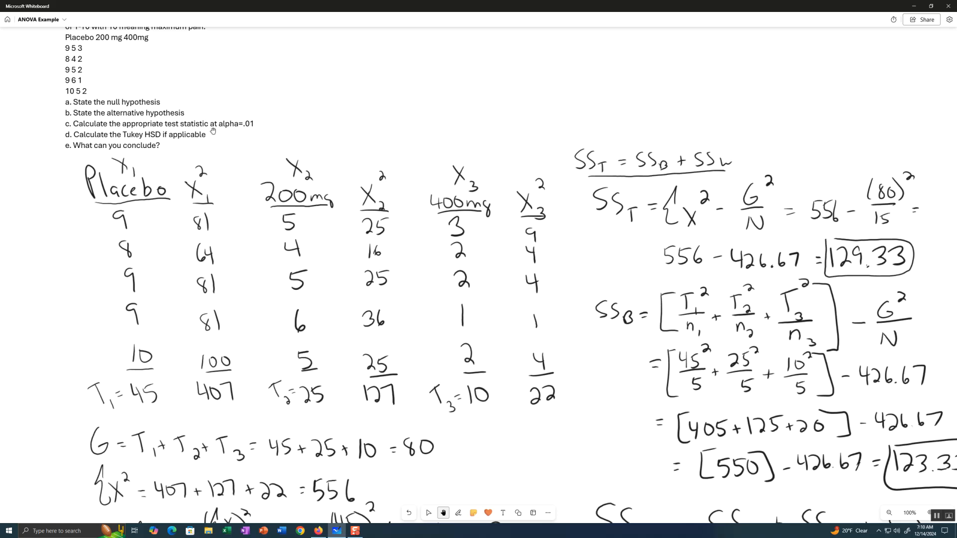
left_click_drag(281, 247, 264, 163)
left_click_drag(295, 373, 301, 281)
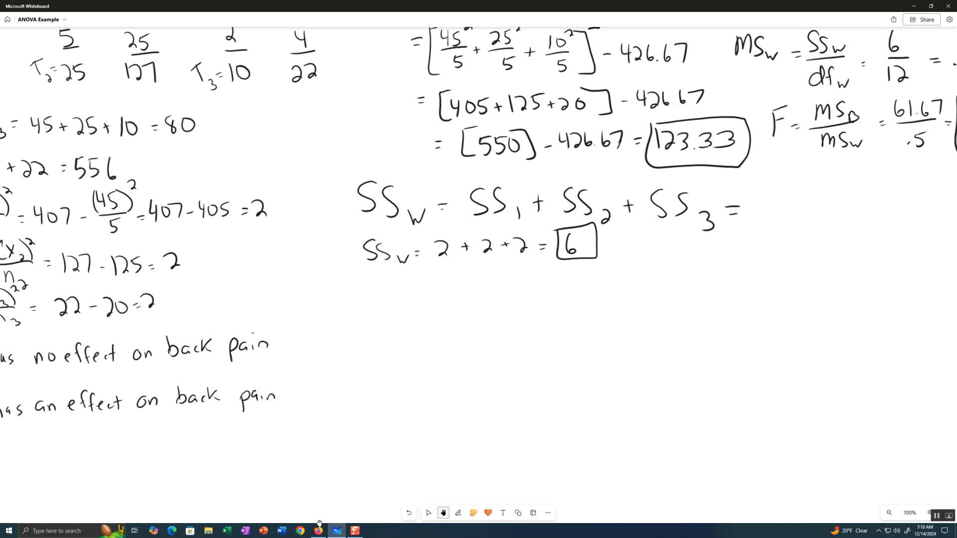
Return to the exam tables in the browser and look up the critical F for 2 and 12 degrees of freedom at alpha .01.
mouse_move(318, 532)
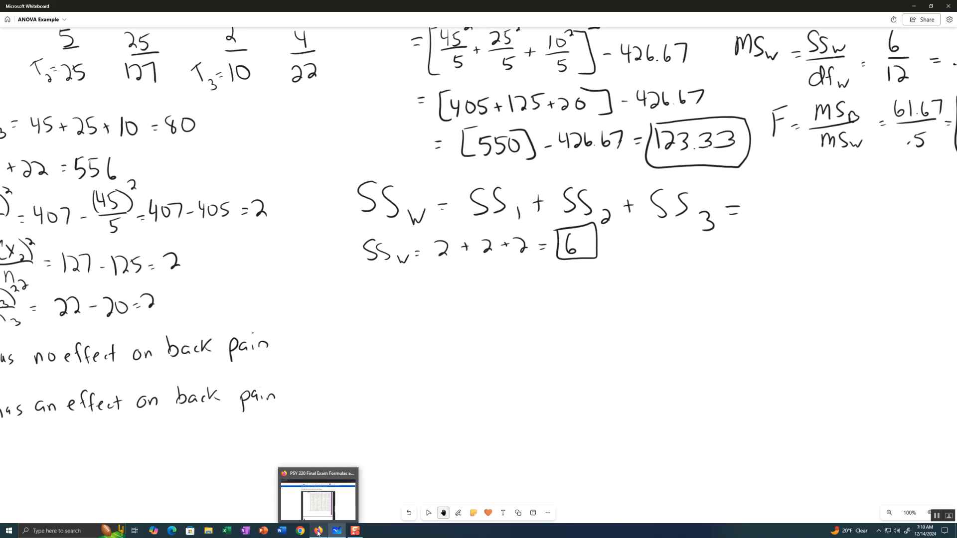
left_click(325, 505)
scroll(497, 305, "up", 2)
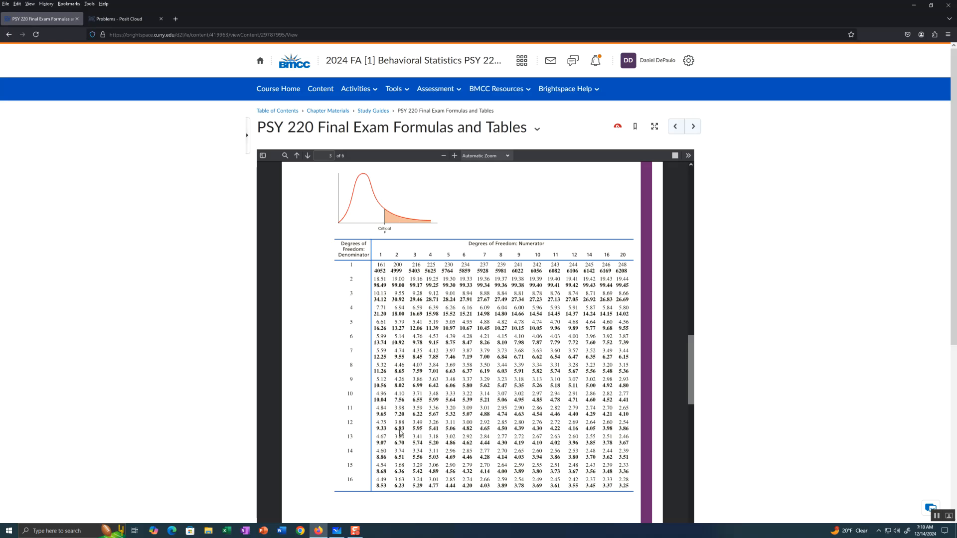
Switch to Microsoft Whiteboard and handwrite "Crit F = 6.93" below the SS_W calculation.
left_click(337, 533)
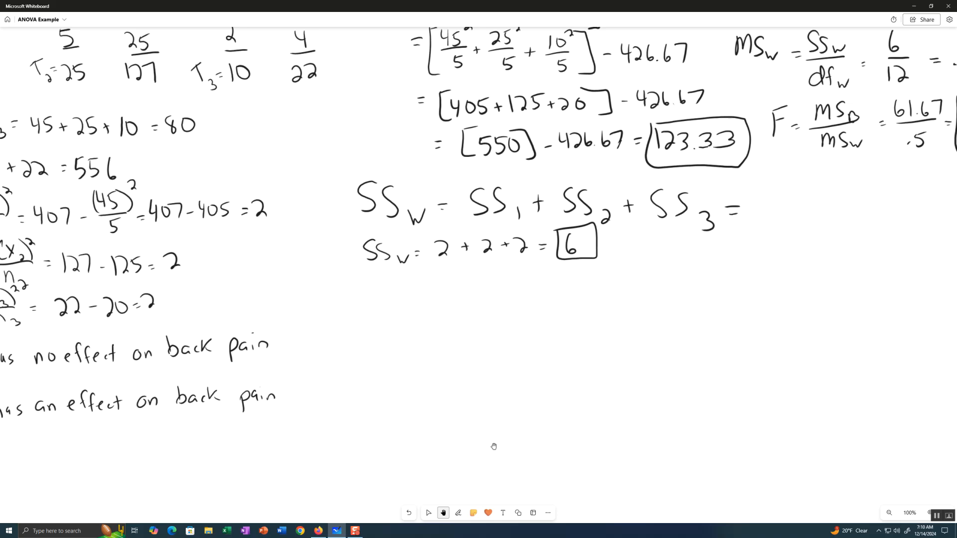
key("alt+w")
key("Escape")
key("alt+w")
mouse_move(390, 312)
left_mouse_down()
mouse_move(384, 330)
mouse_move(402, 315)
left_mouse_up()
mouse_move(407, 319)
left_mouse_down()
mouse_move(415, 327)
mouse_move(420, 315)
left_mouse_up()
left_click(406, 314)
mouse_move(445, 310)
left_mouse_down()
mouse_move(445, 326)
mouse_move(457, 301)
left_mouse_up()
left_click_drag(446, 314, 523, 325)
left_click(507, 325)
left_click_drag(528, 309, 529, 325)
key("alt+w")
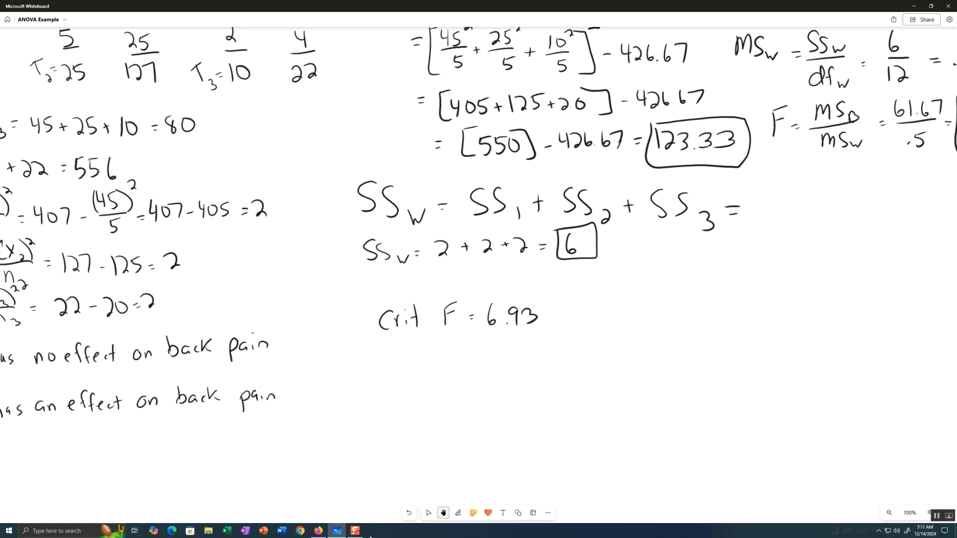
Recheck the F table in the browser, and sketch a right-skewed F curve beside the critical value on the whiteboard, marking 1 and 6.93.
left_click(320, 532)
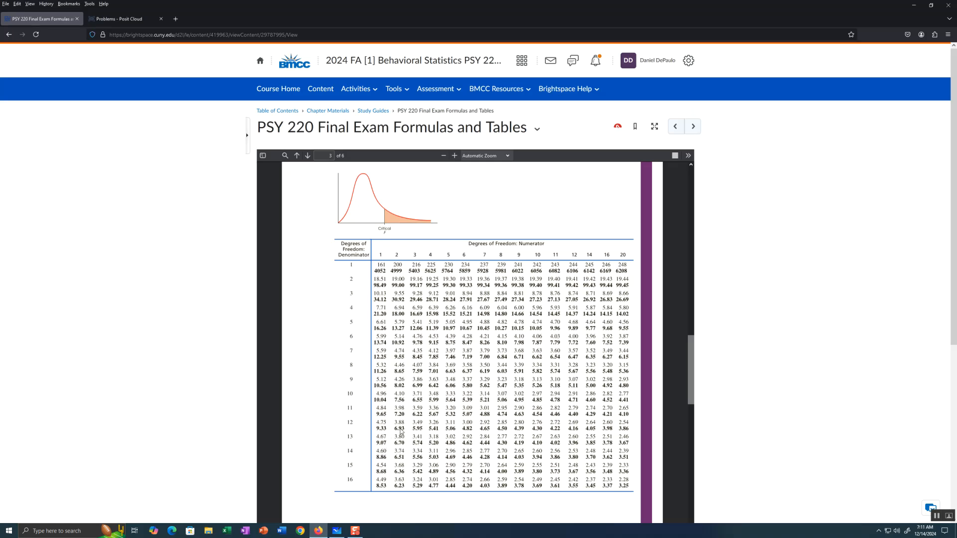
left_click(337, 532)
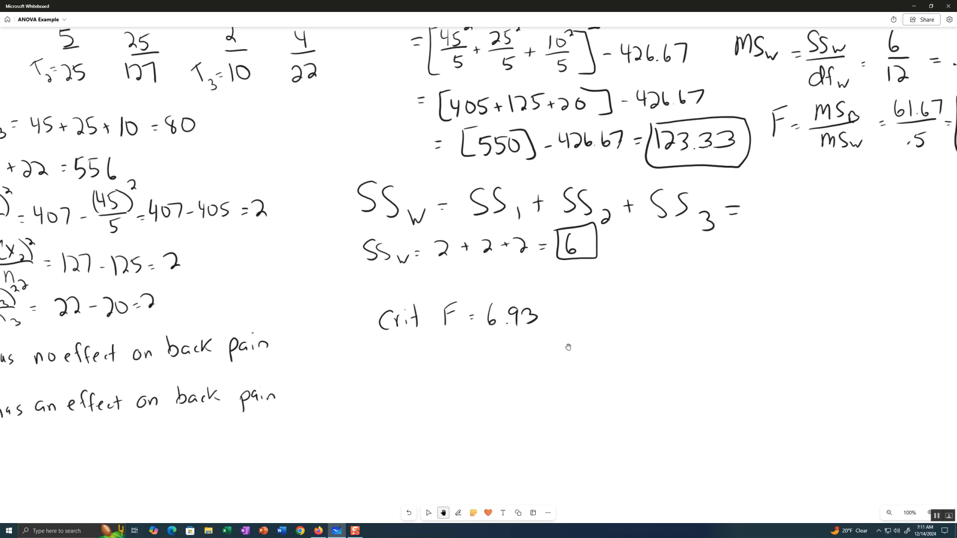
key("alt+w")
mouse_move(519, 418)
left_mouse_down()
mouse_move(544, 351)
mouse_move(547, 295)
mouse_move(559, 296)
mouse_move(564, 334)
mouse_move(600, 373)
mouse_move(733, 400)
left_mouse_up()
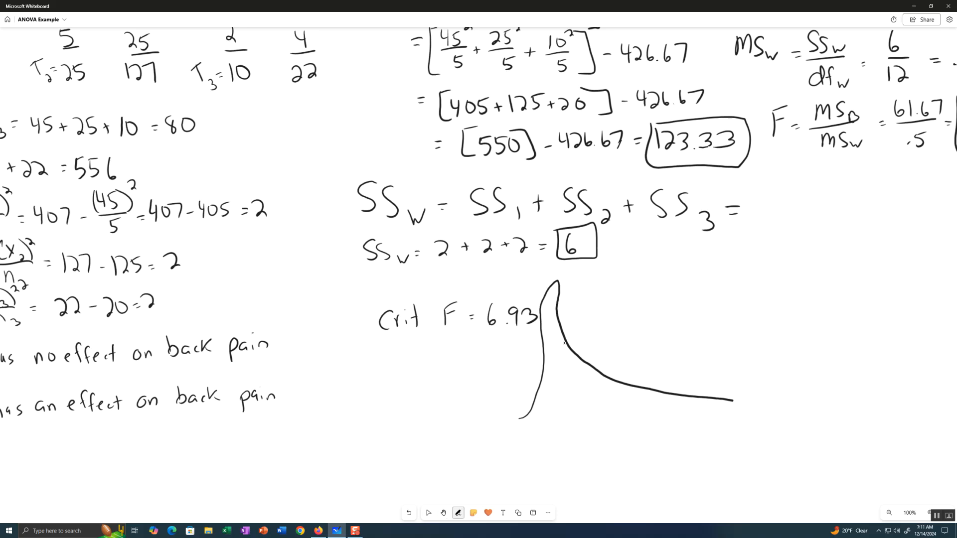
left_click_drag(553, 287, 567, 435)
mouse_move(674, 392)
left_mouse_down()
mouse_move(665, 430)
mouse_move(690, 426)
mouse_move(682, 432)
left_mouse_up()
left_click(672, 431)
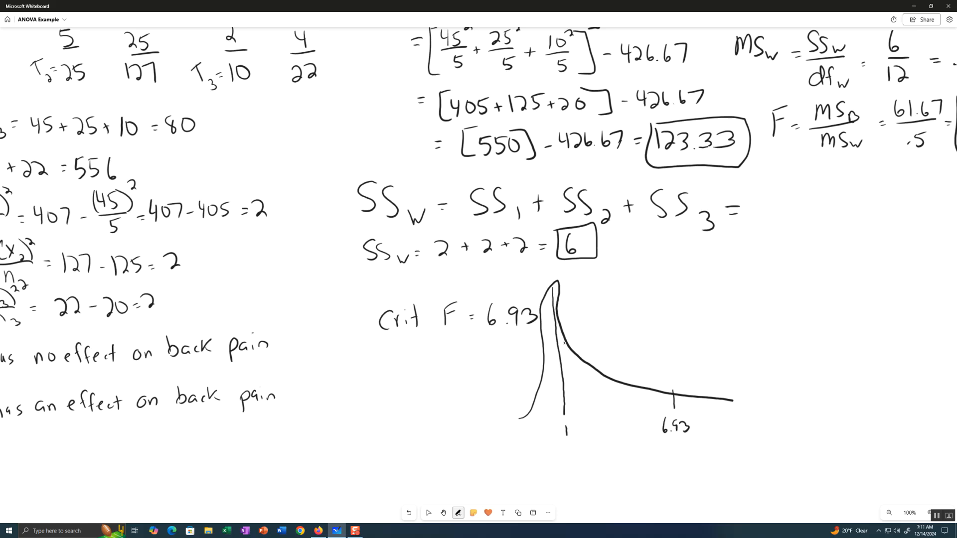
Mark the calculated F value with a point labelled 123.34, far out beyond the right tail of the F curve.
left_click(443, 513)
left_click_drag(719, 361, 481, 355)
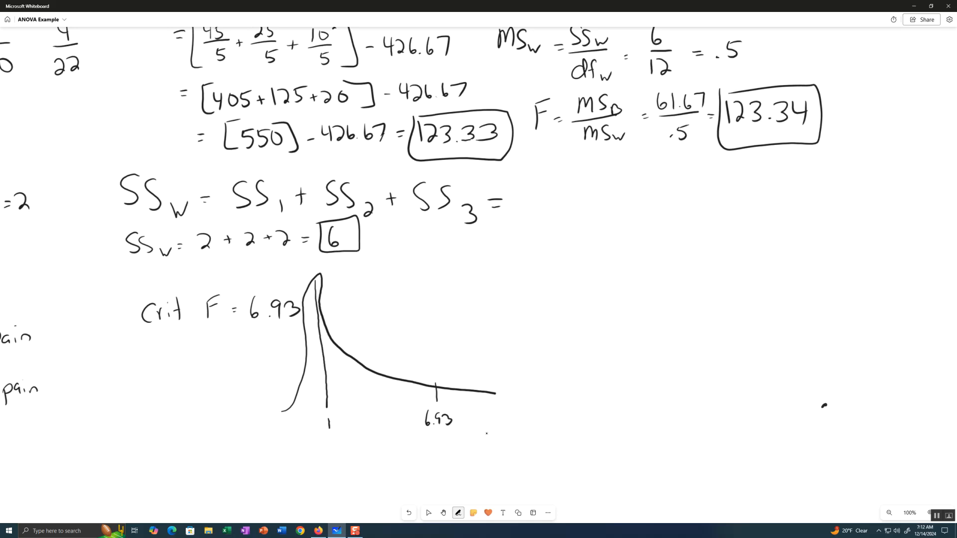
mouse_move(814, 414)
left_mouse_down()
mouse_move(816, 431)
mouse_move(860, 423)
left_mouse_up()
left_click_drag(861, 416, 858, 431)
left_click(443, 513)
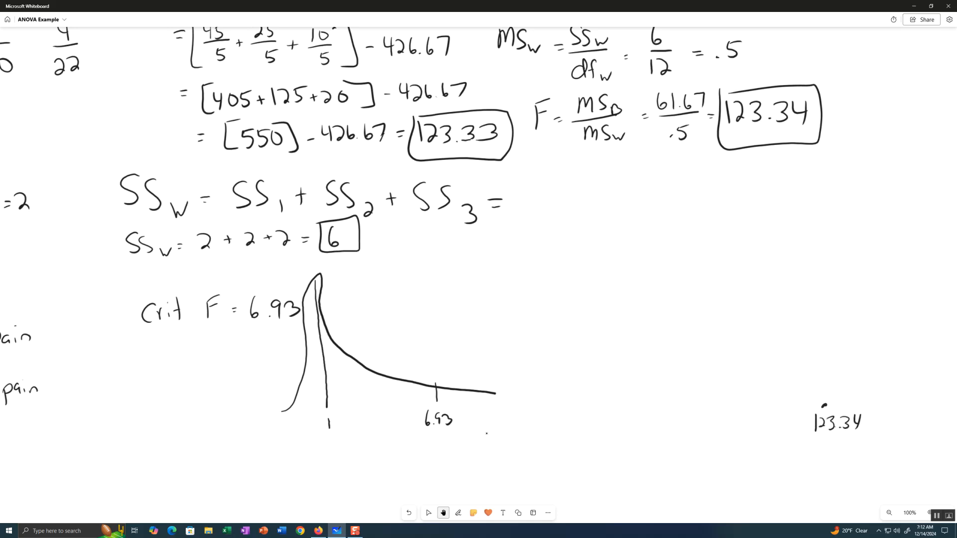
left_click(458, 513)
left_click(443, 513)
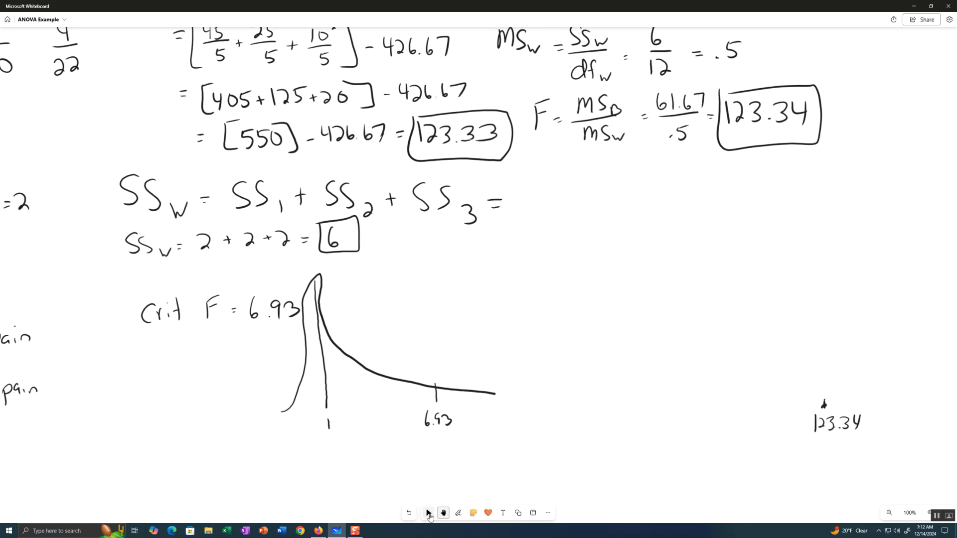
Review the handwritten H0 and H1 statements alongside the sums of squares and the F curve.
left_click_drag(268, 391, 459, 398)
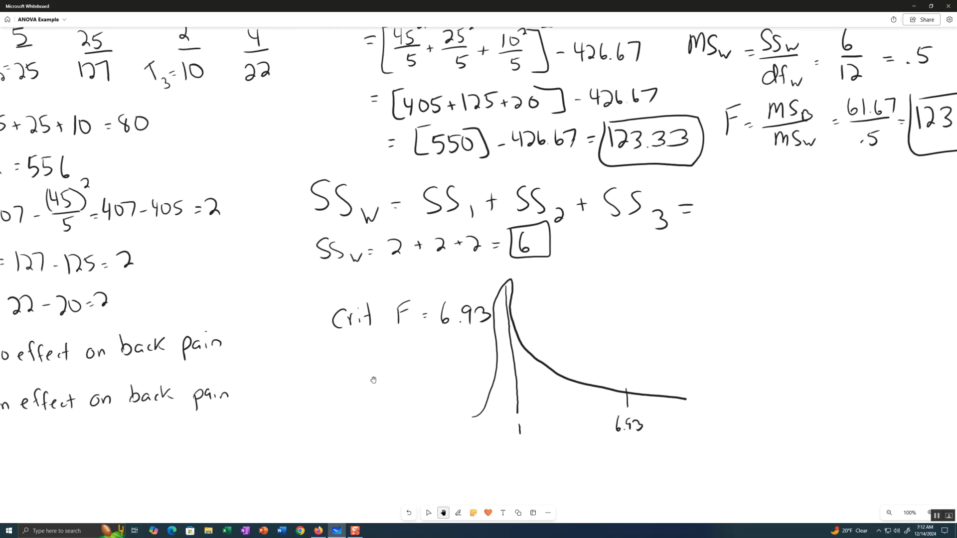
left_click_drag(251, 269, 436, 288)
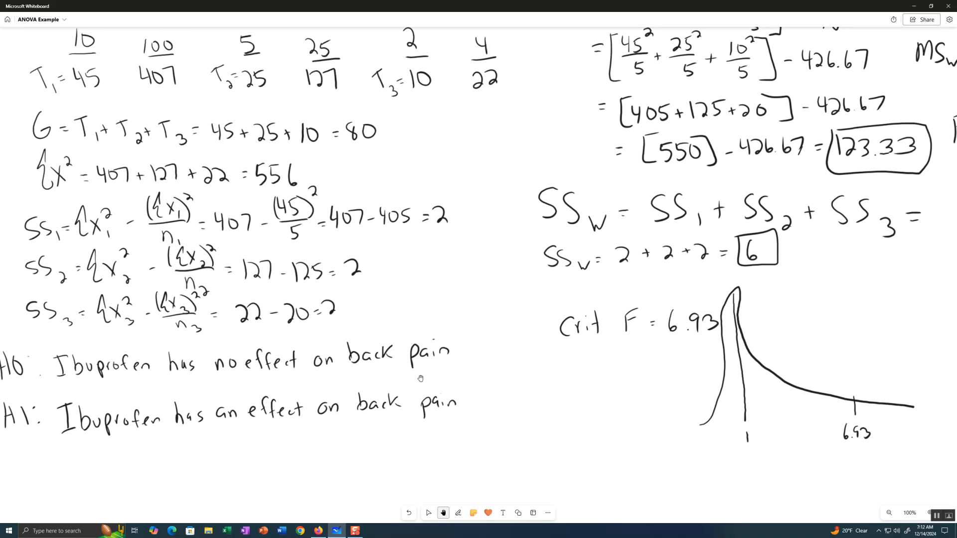
left_click_drag(441, 376, 441, 358)
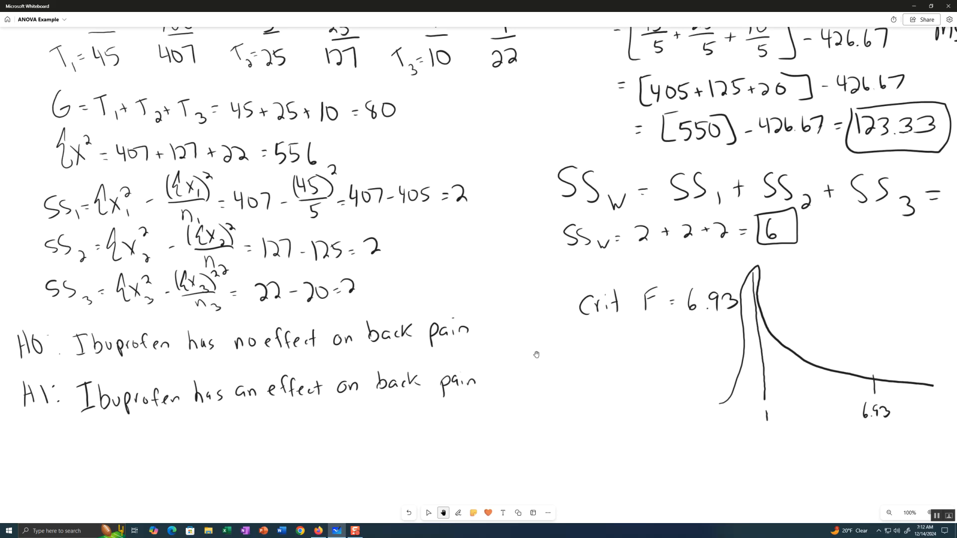
left_click_drag(537, 356, 526, 408)
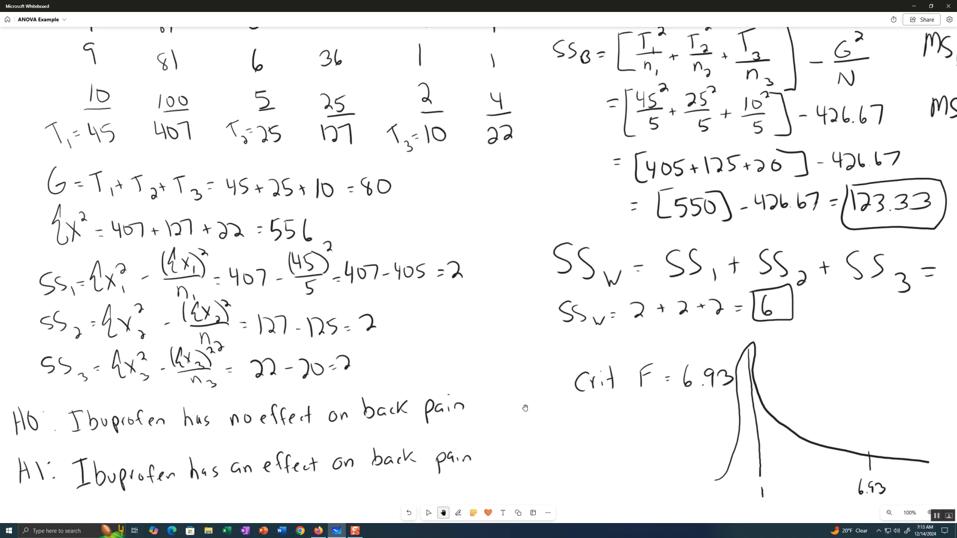